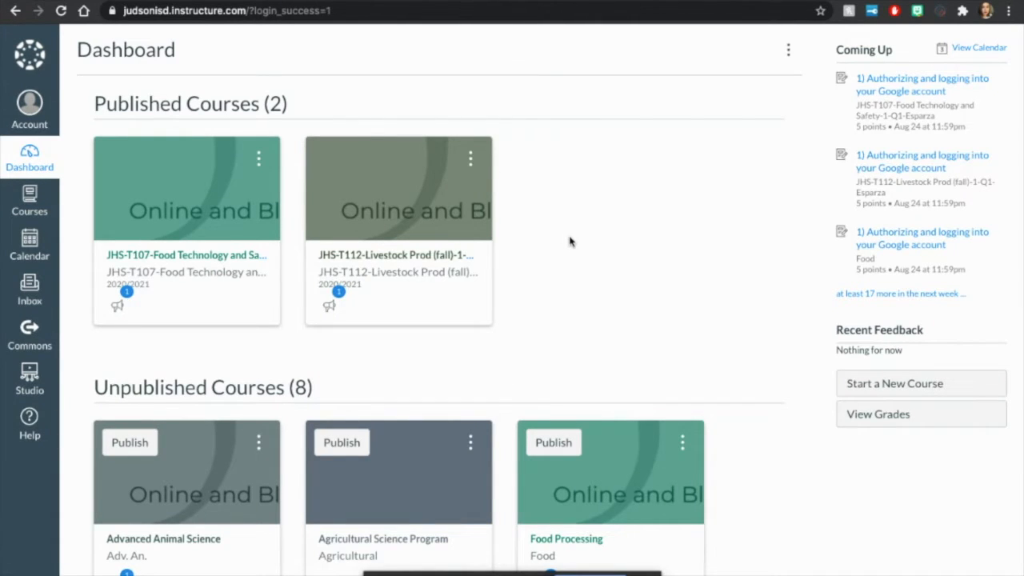
Step: Look through the published and unpublished course cards on the dashboard
scroll(569, 242, "down", 1)
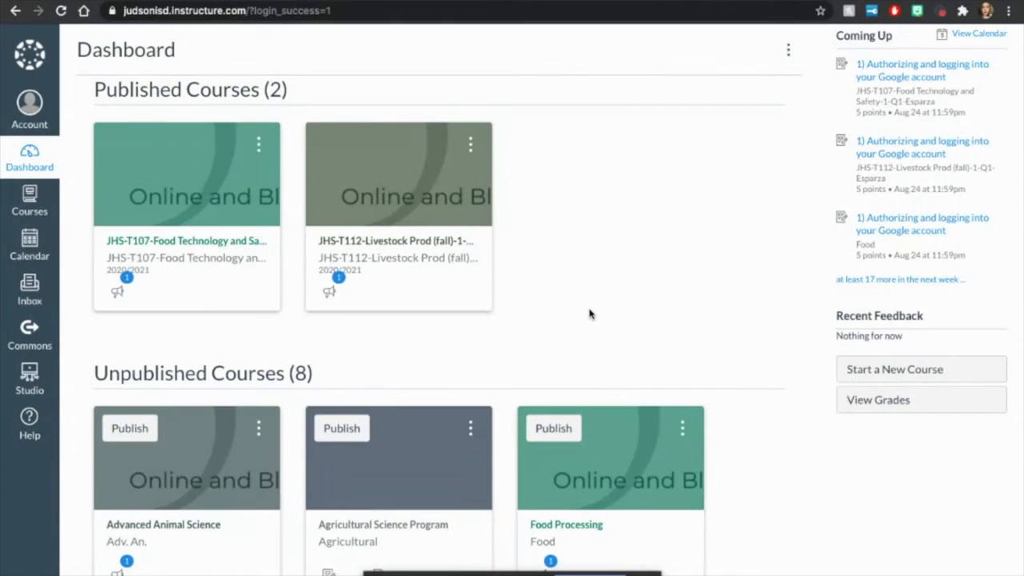
scroll(589, 314, "down", 3)
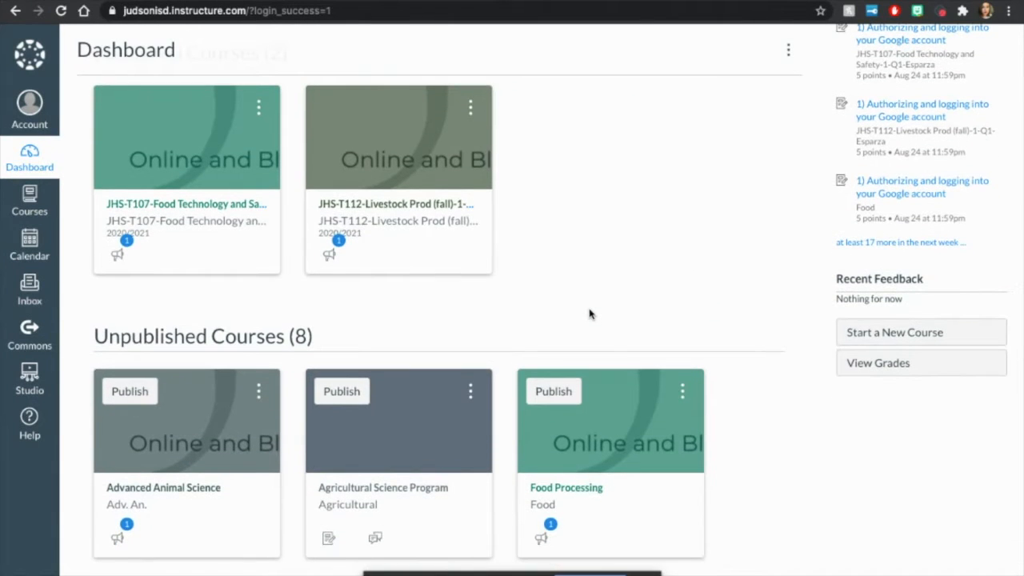
scroll(589, 314, "down", 1)
scroll(589, 313, "down", 1)
scroll(589, 313, "up", 2)
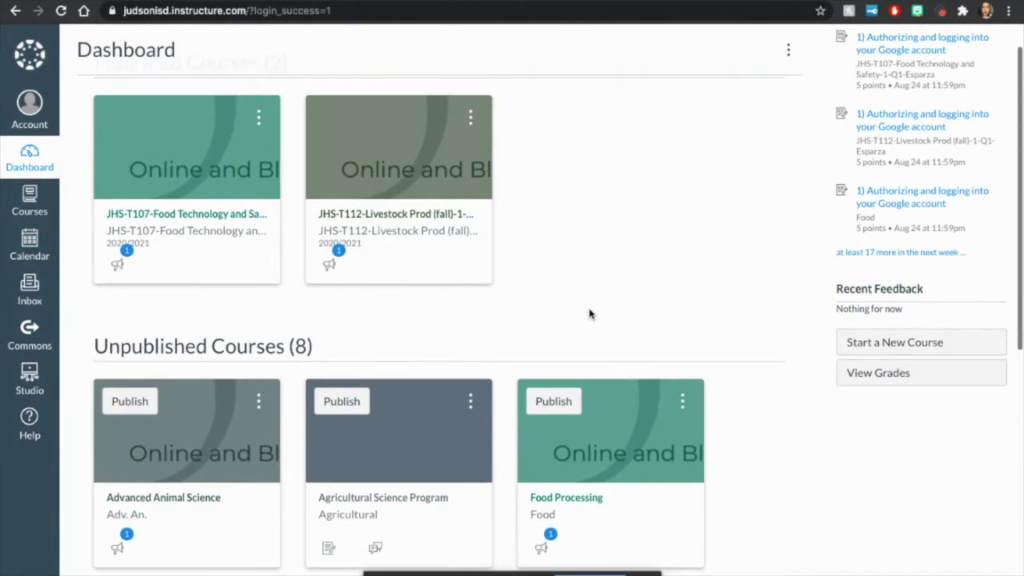
scroll(590, 313, "down", 5)
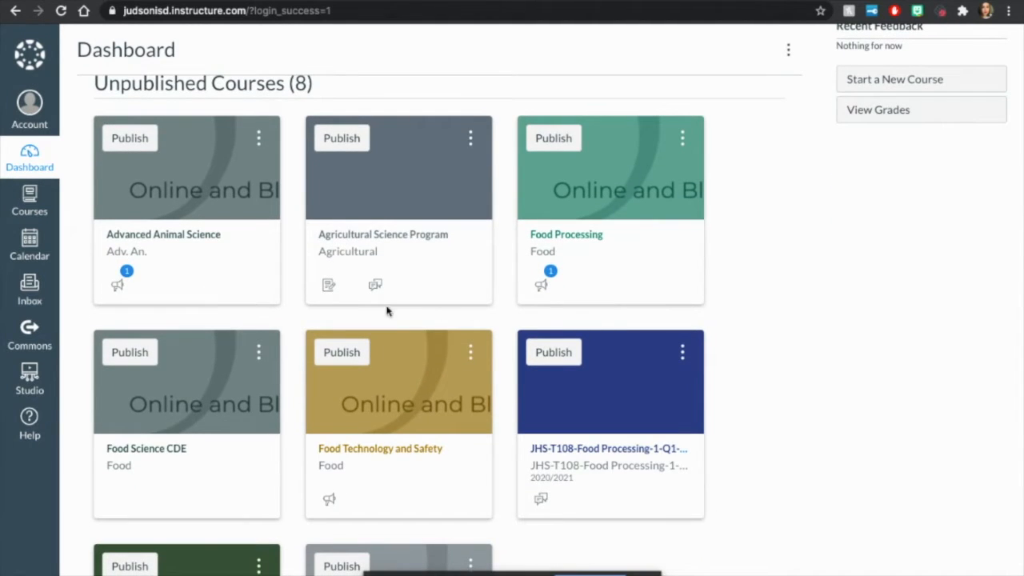
scroll(641, 422, "down", 2)
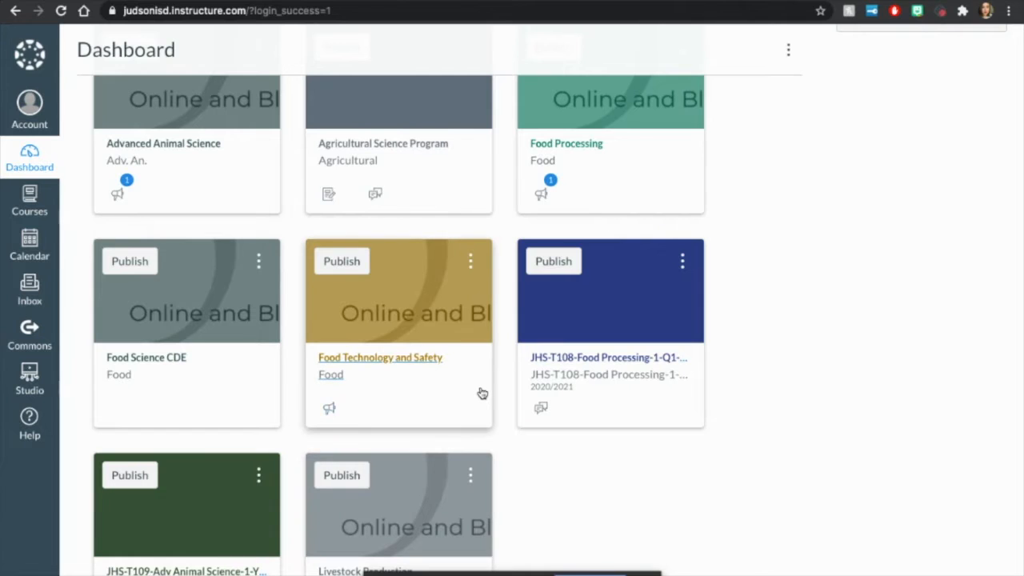
scroll(482, 392, "down", 3)
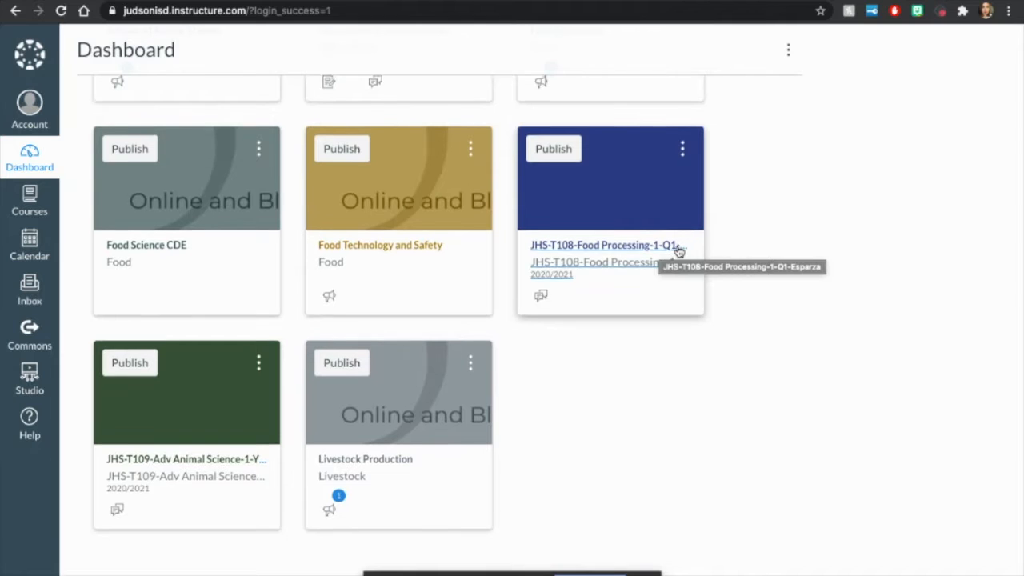
Step: Start a new course from the dashboard and create it with the name Sandbox
scroll(678, 251, "up", 3)
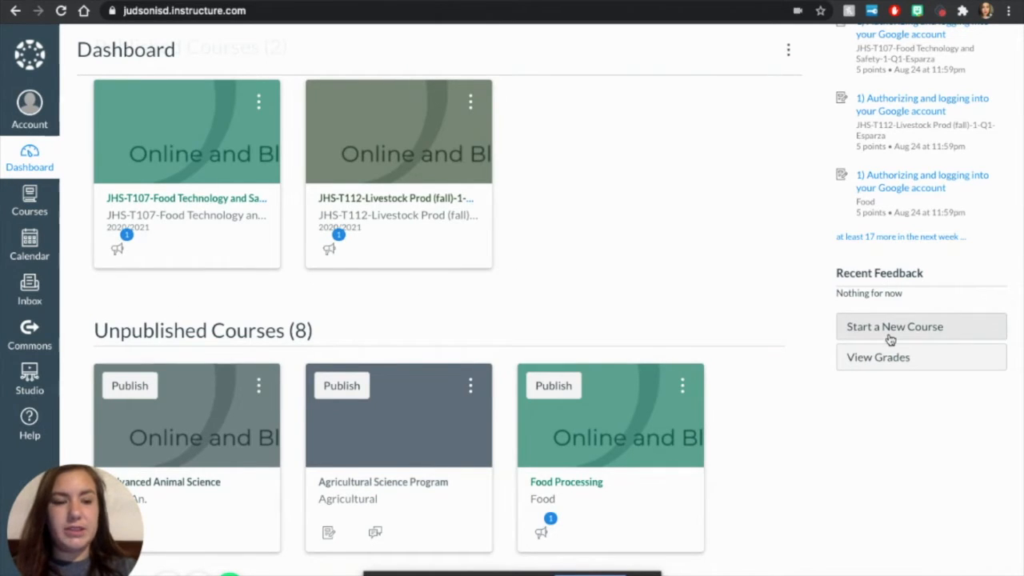
left_click(894, 336)
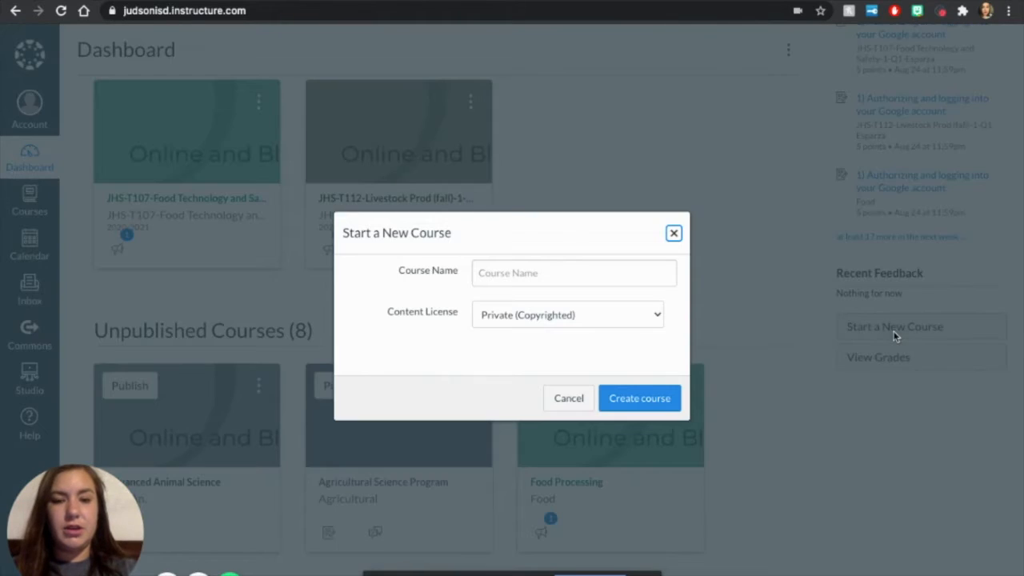
left_click(581, 270)
type("Sand")
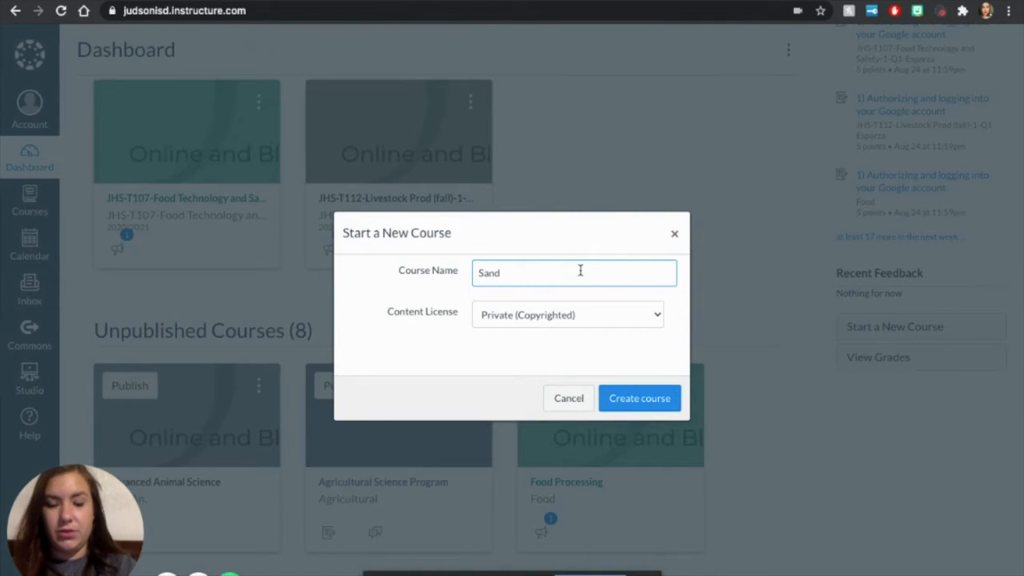
type("box")
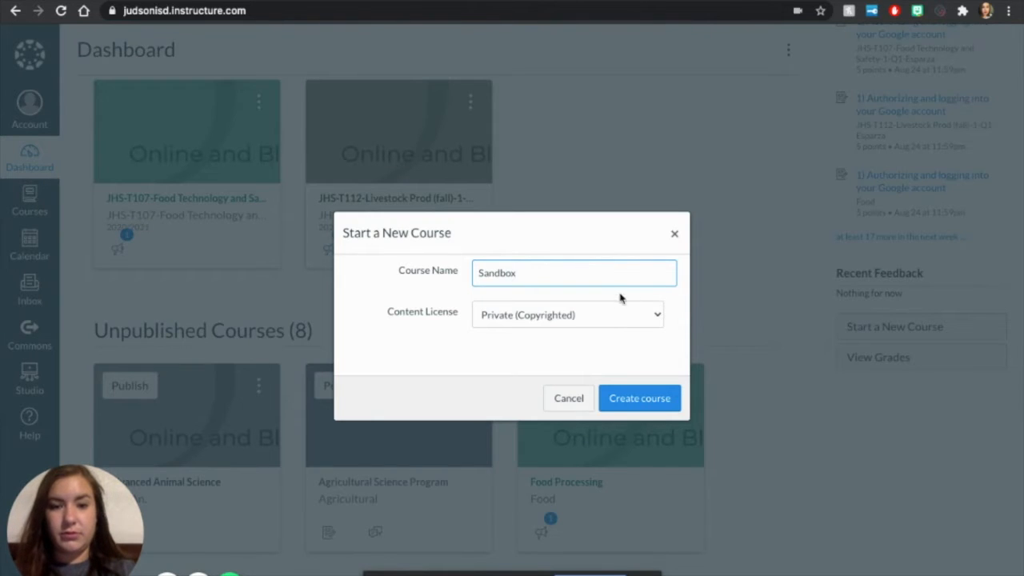
left_click(650, 400)
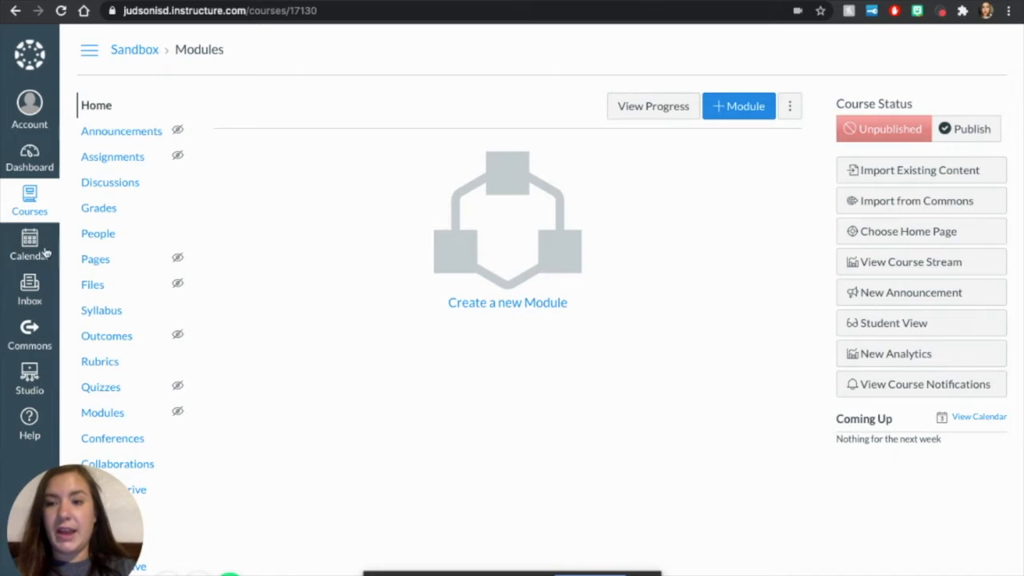
Step: Return to the dashboard and open the unpublished Advanced Animal Science course
left_click(31, 164)
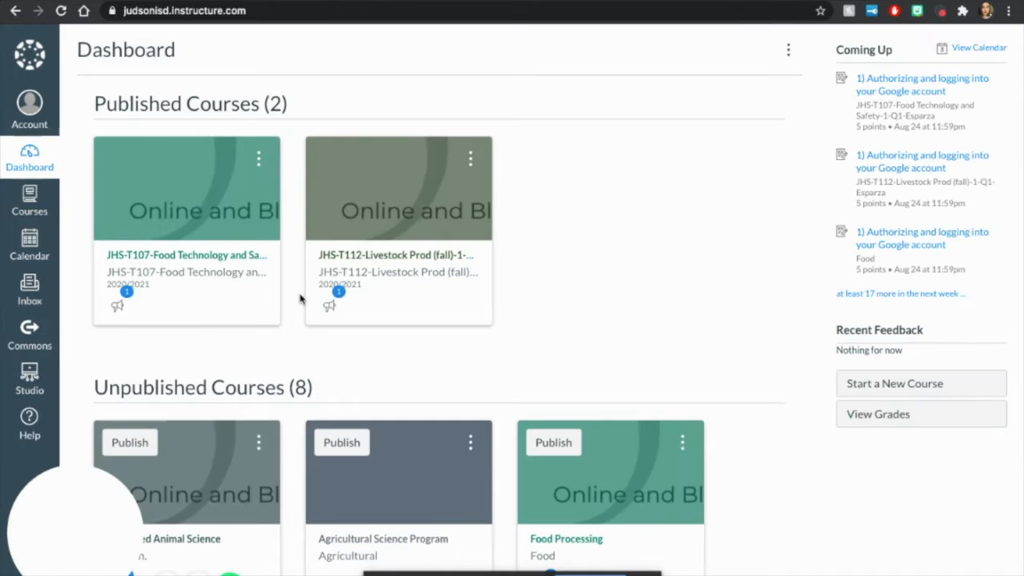
scroll(300, 298, "down", 3)
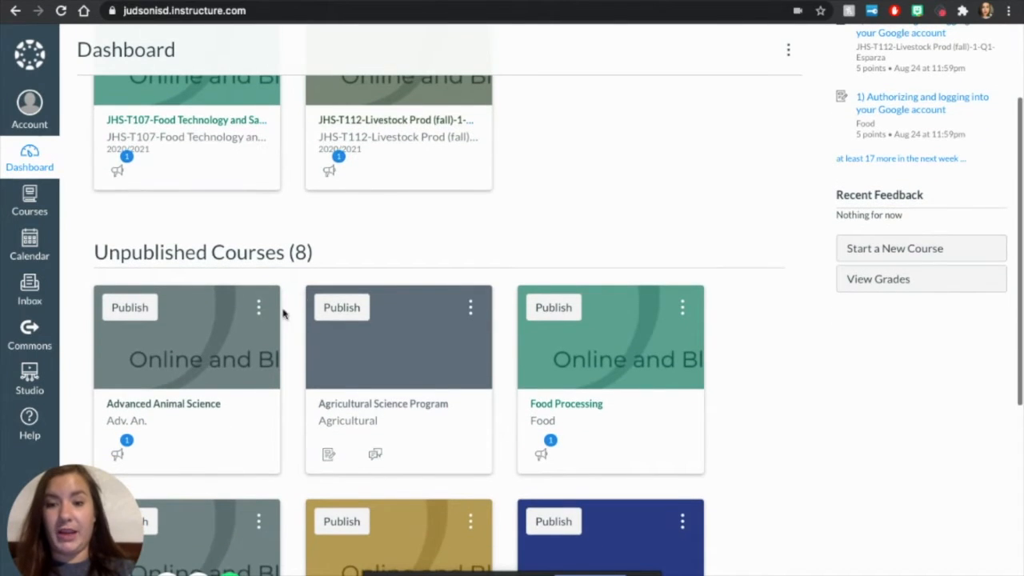
left_click(190, 408)
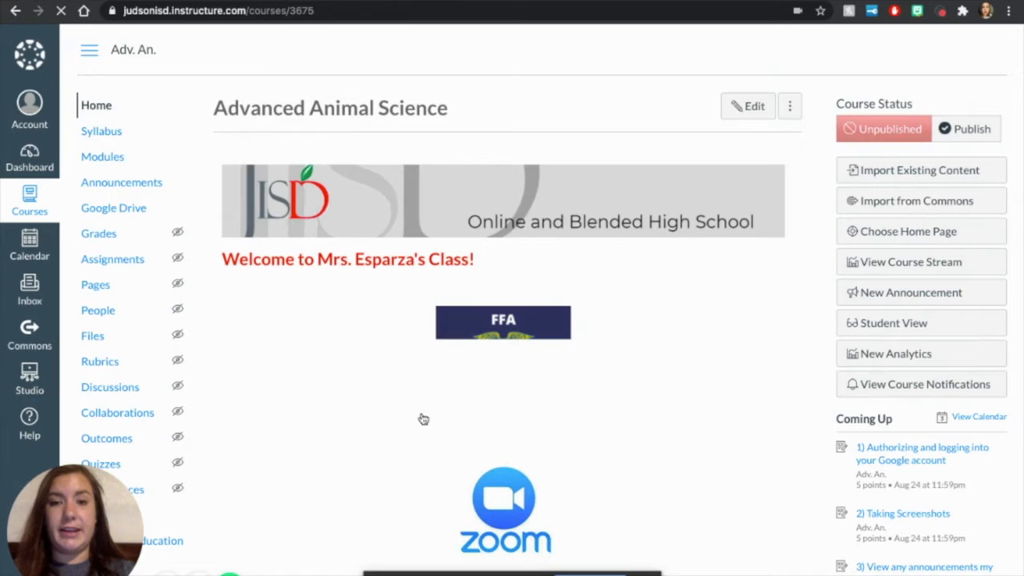
Step: Examine the Advanced Animal Science home page, including its linked images, embedded slides, class materials, daily schedule, contact info and discussion board
scroll(424, 460, "down", 3)
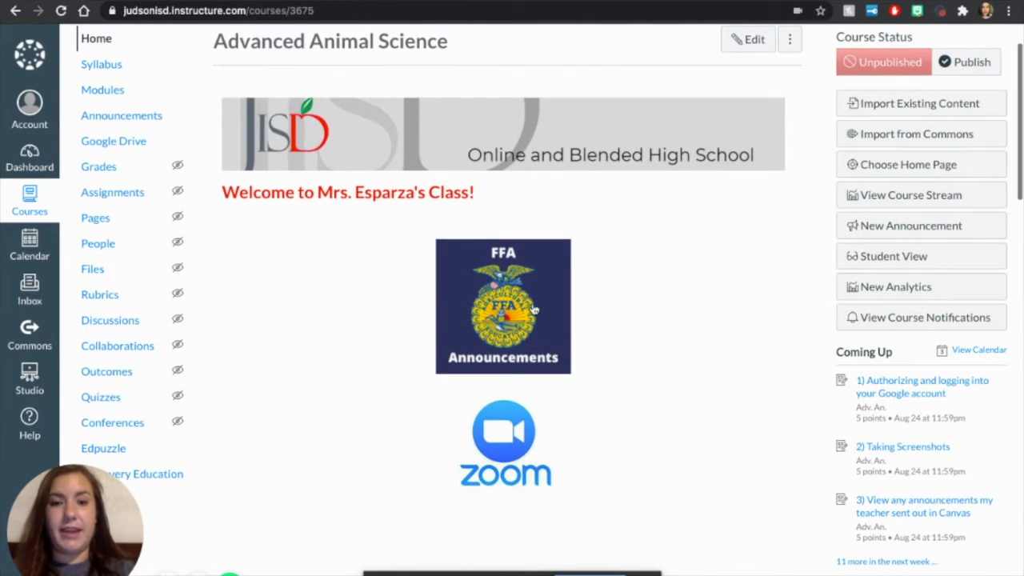
scroll(520, 288, "down", 3)
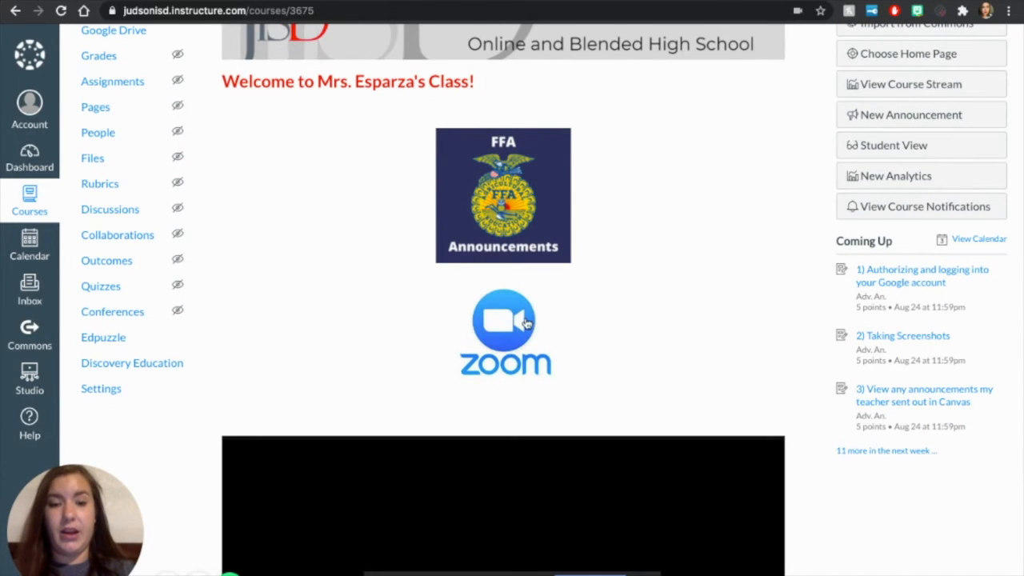
scroll(534, 344, "down", 3)
scroll(534, 342, "down", 1)
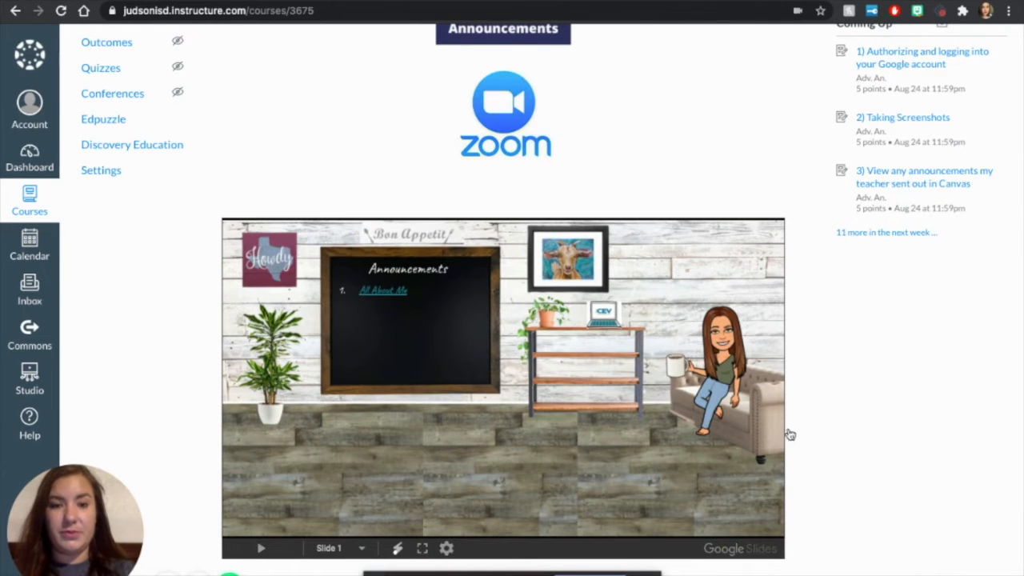
scroll(836, 414, "down", 8)
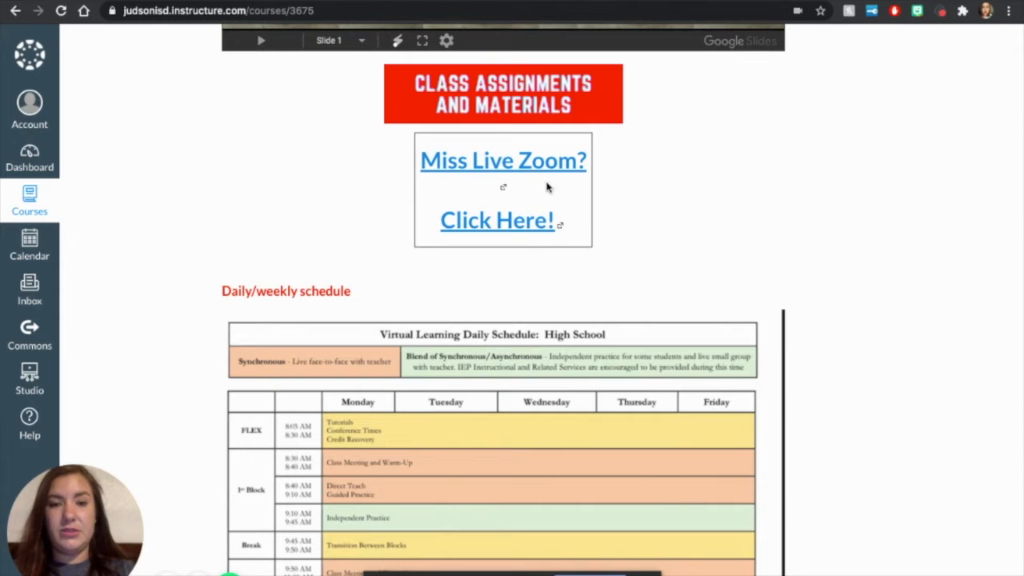
scroll(491, 217, "down", 1)
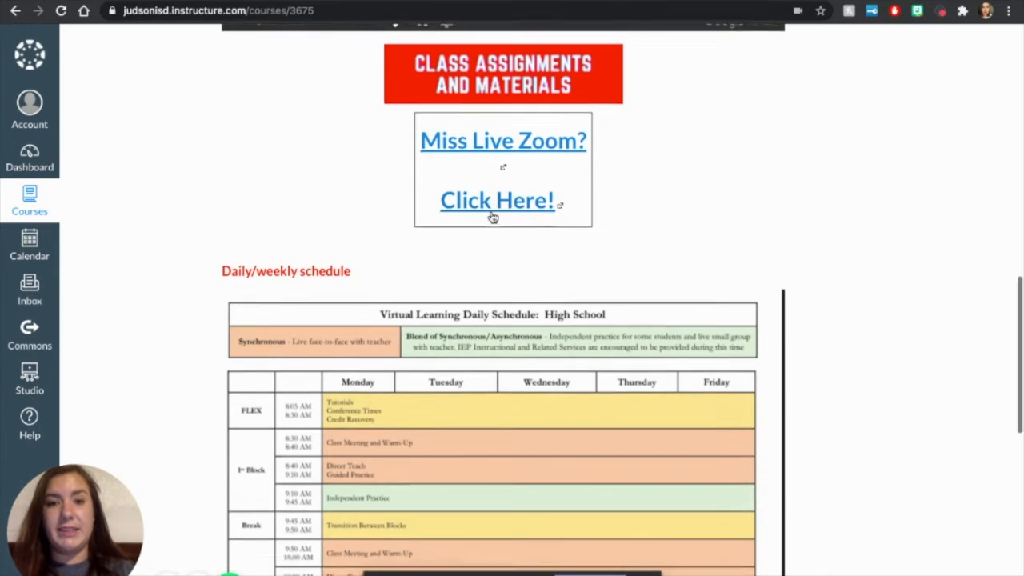
scroll(492, 218, "down", 6)
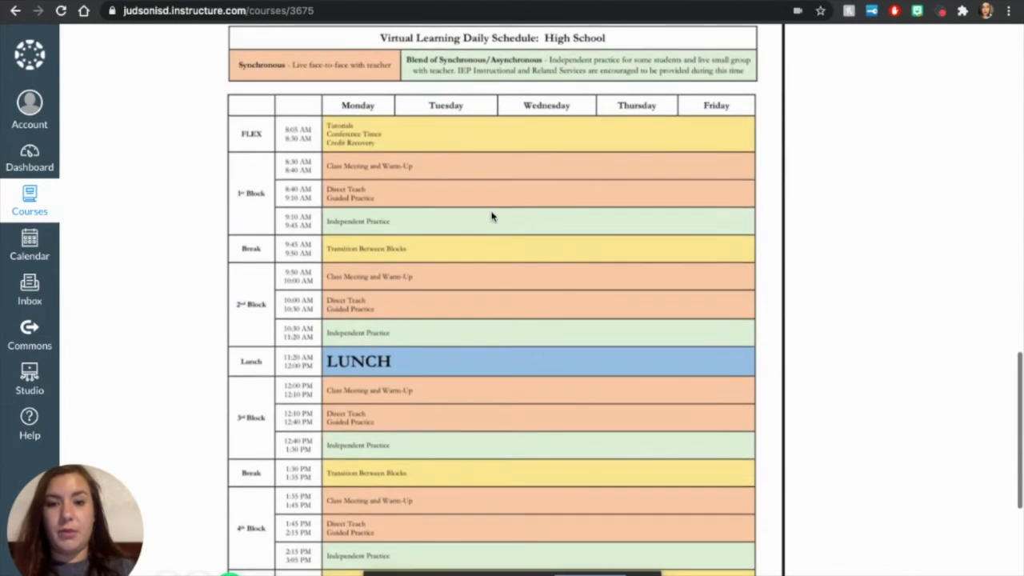
scroll(491, 216, "down", 3)
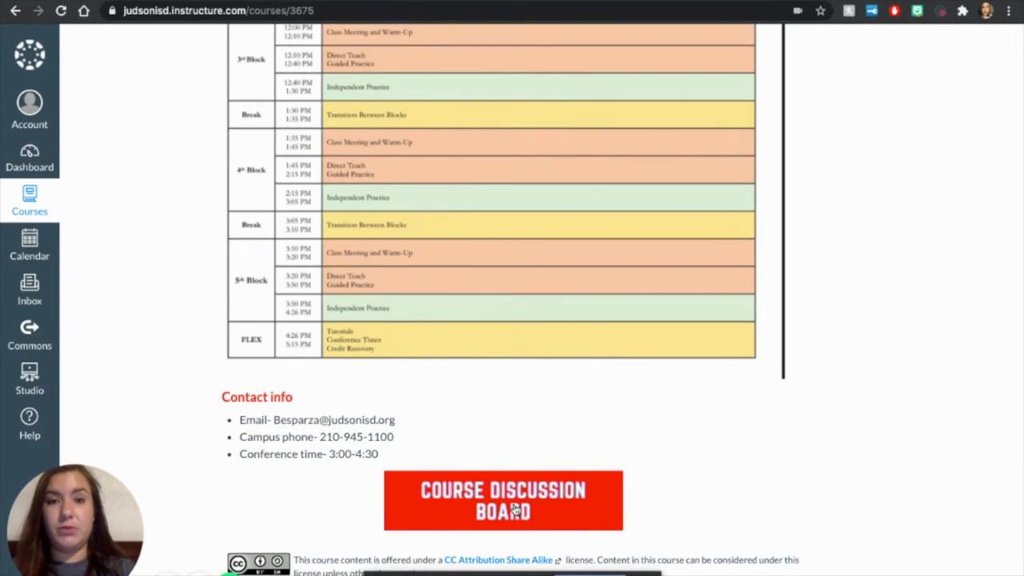
scroll(514, 509, "up", 20)
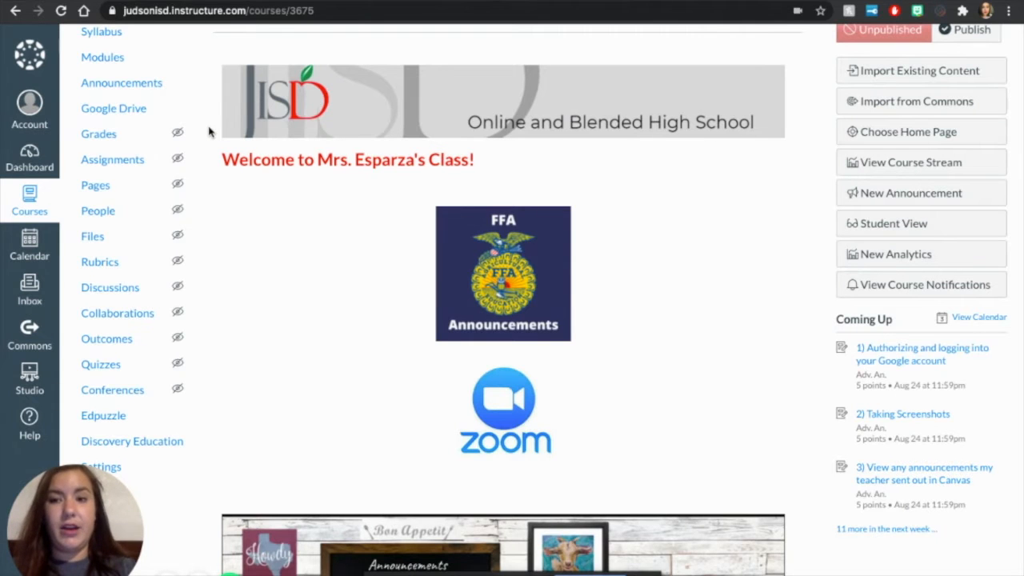
scroll(306, 176, "down", 1)
scroll(307, 176, "up", 3)
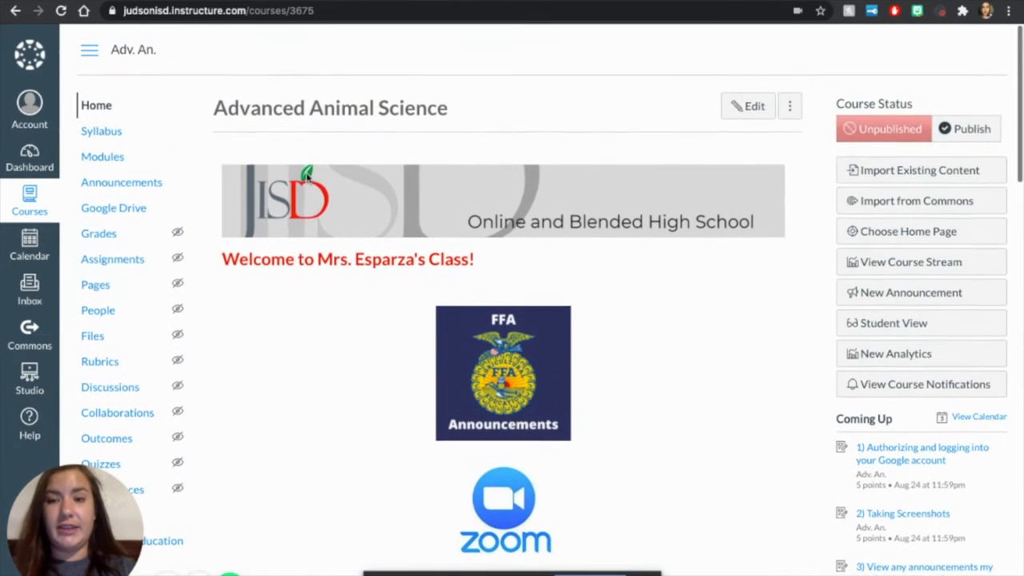
Step: Open the course's modules and expand Unit 1, Unit 2 and Unit 3 to view their assignments
left_click(103, 157)
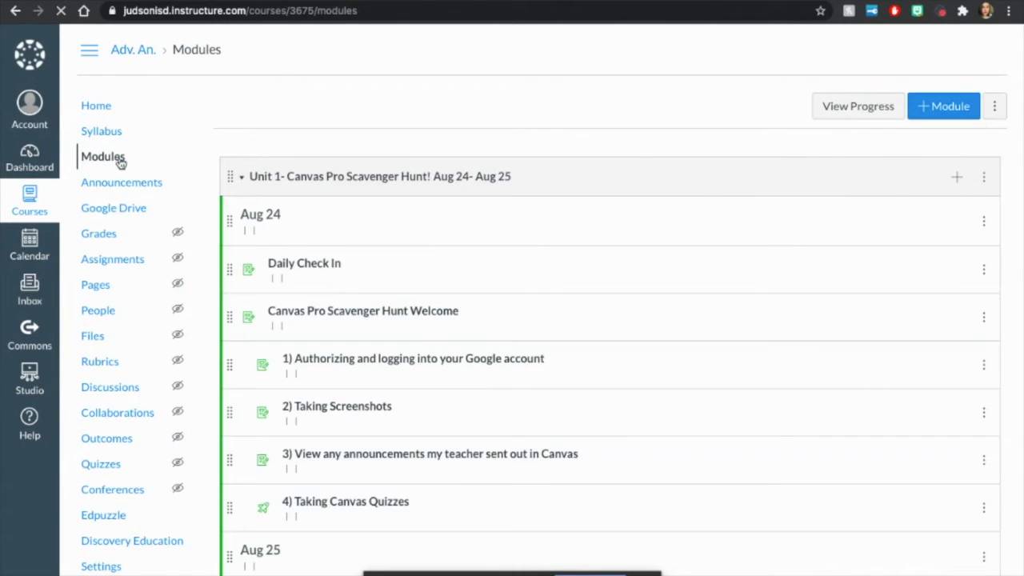
scroll(480, 304, "down", 2)
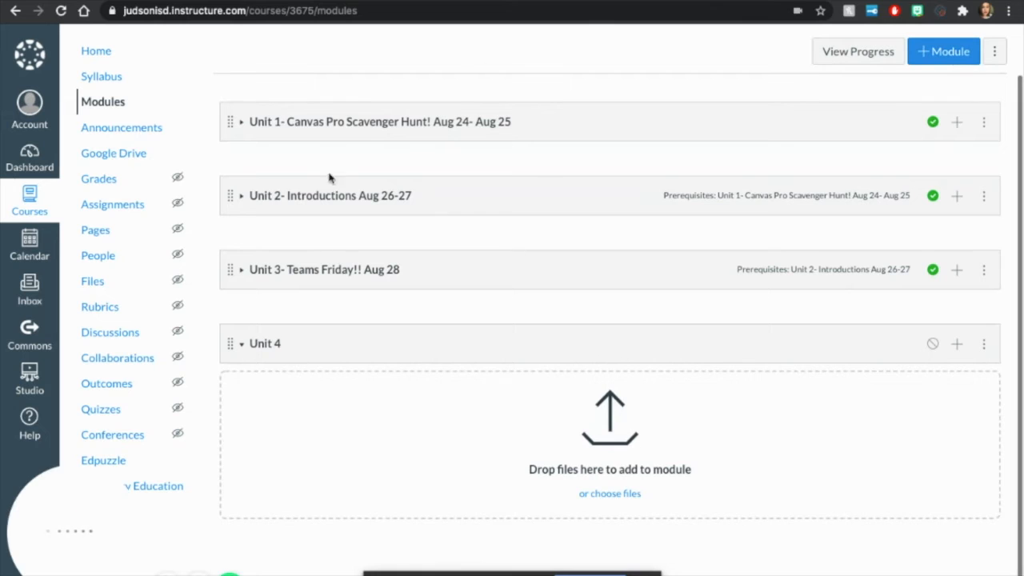
left_click(239, 124)
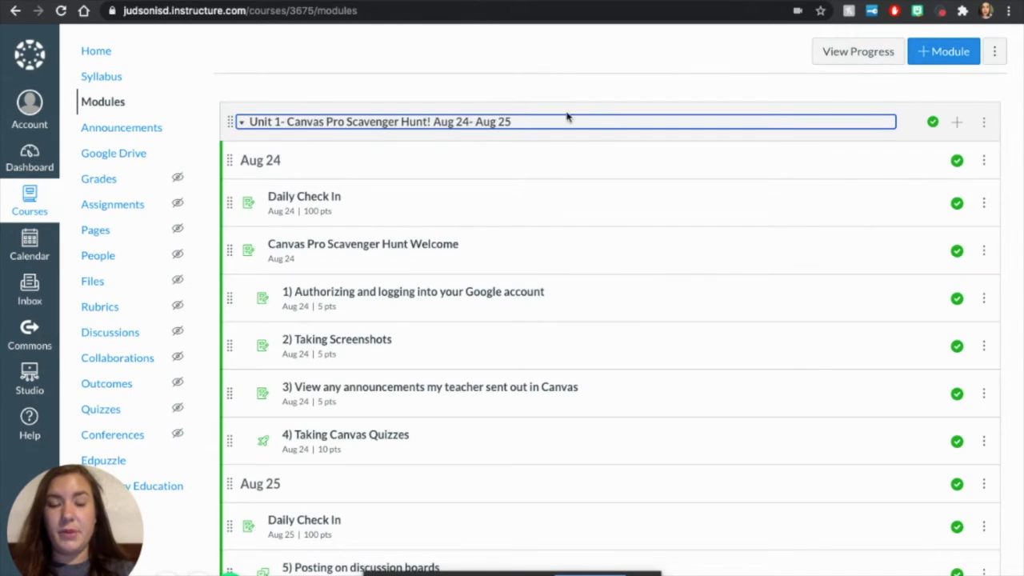
scroll(608, 242, "down", 1)
scroll(608, 243, "down", 6)
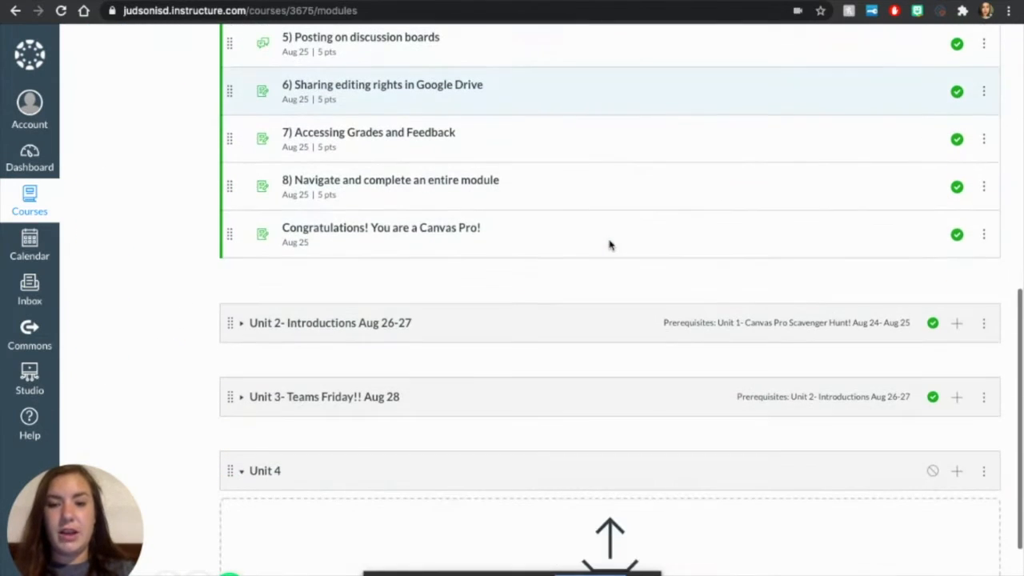
left_click(241, 326)
scroll(243, 331, "down", 5)
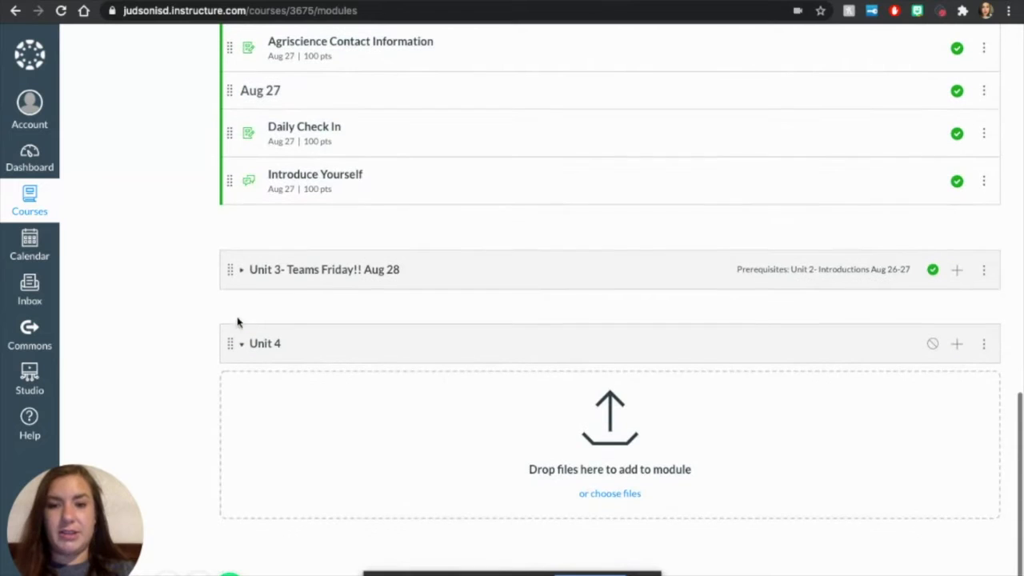
left_click(244, 272)
scroll(246, 274, "up", 10)
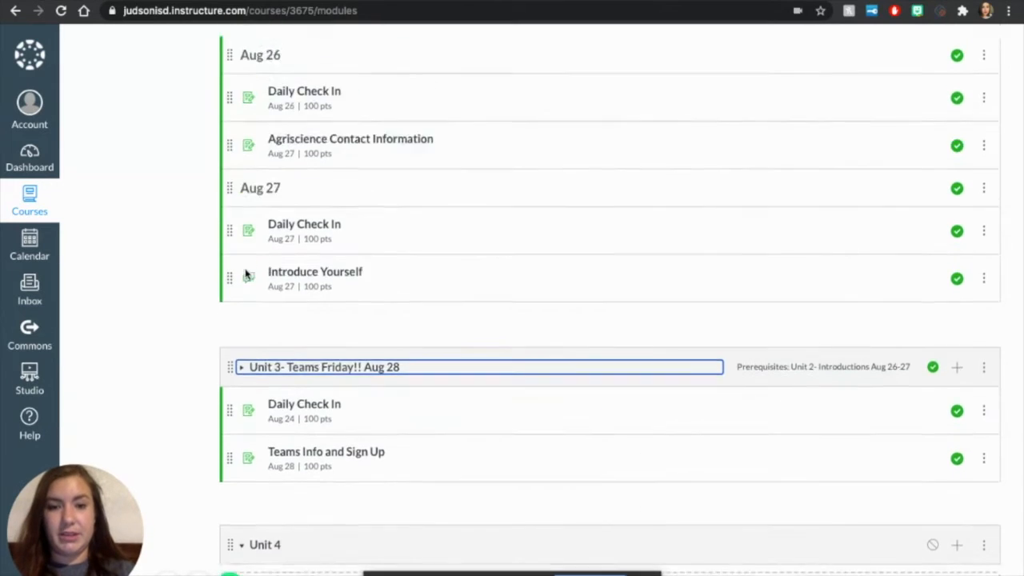
Step: Collapse the Unit 1, Unit 2 and Unit 3 modules
scroll(245, 274, "up", 5)
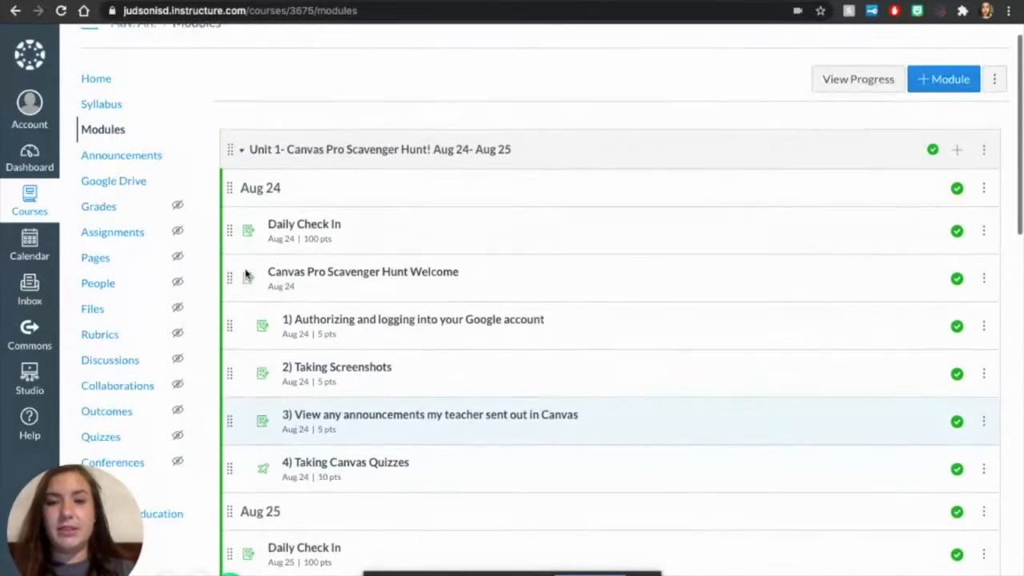
left_click(244, 179)
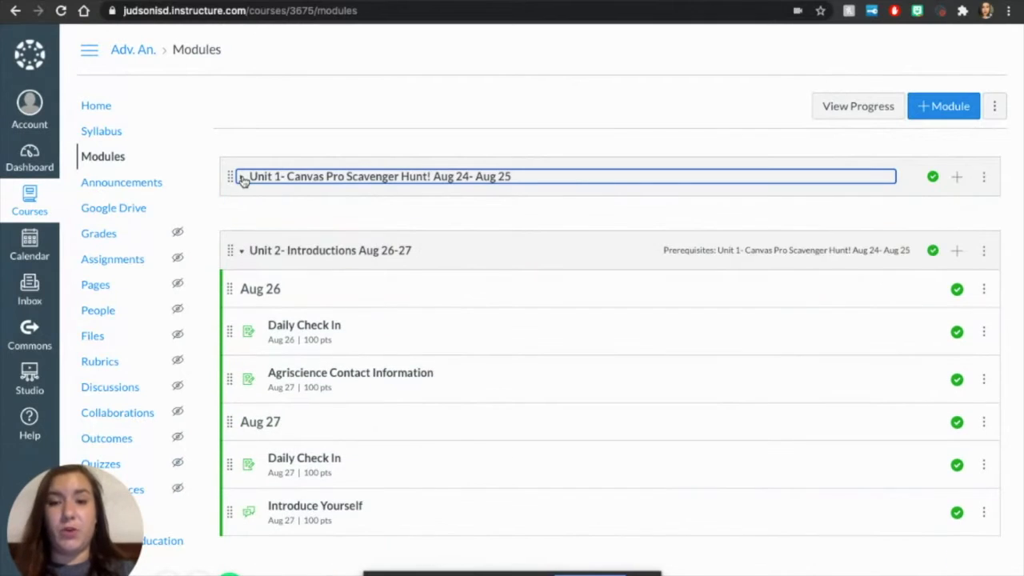
left_click(243, 254)
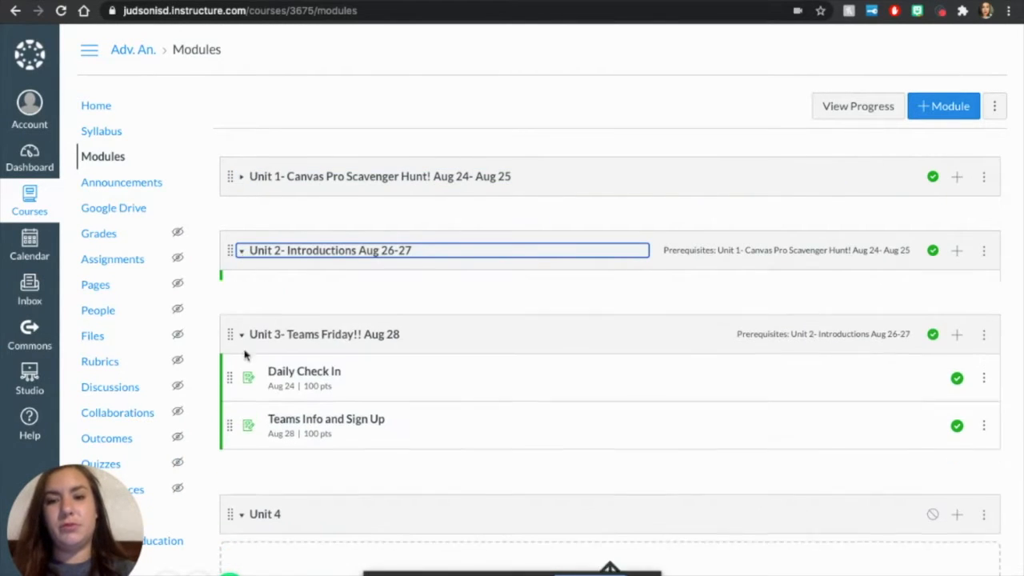
left_click(243, 329)
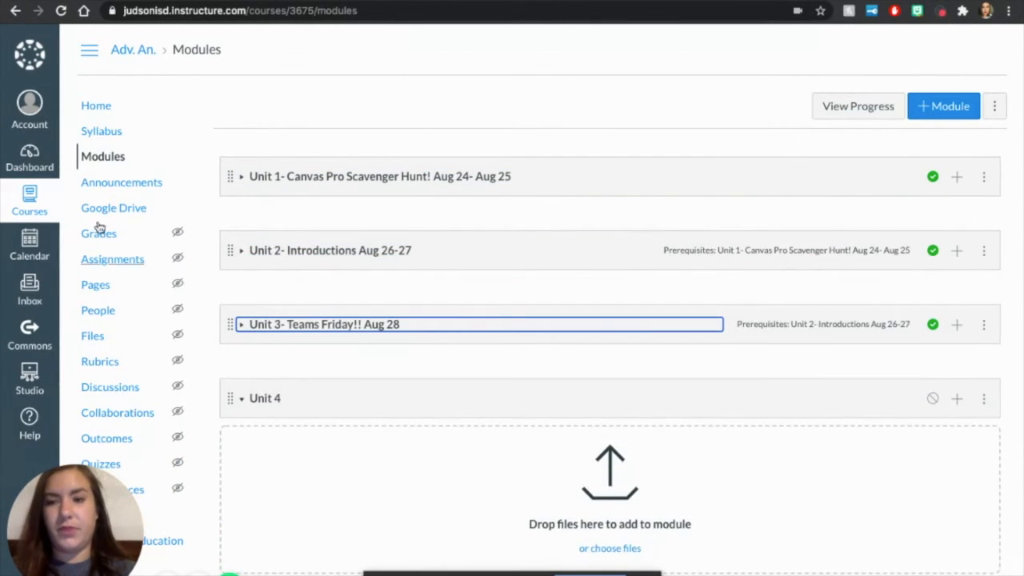
Step: Open the Sandbox course's home page and view its course navigation links
left_click(32, 210)
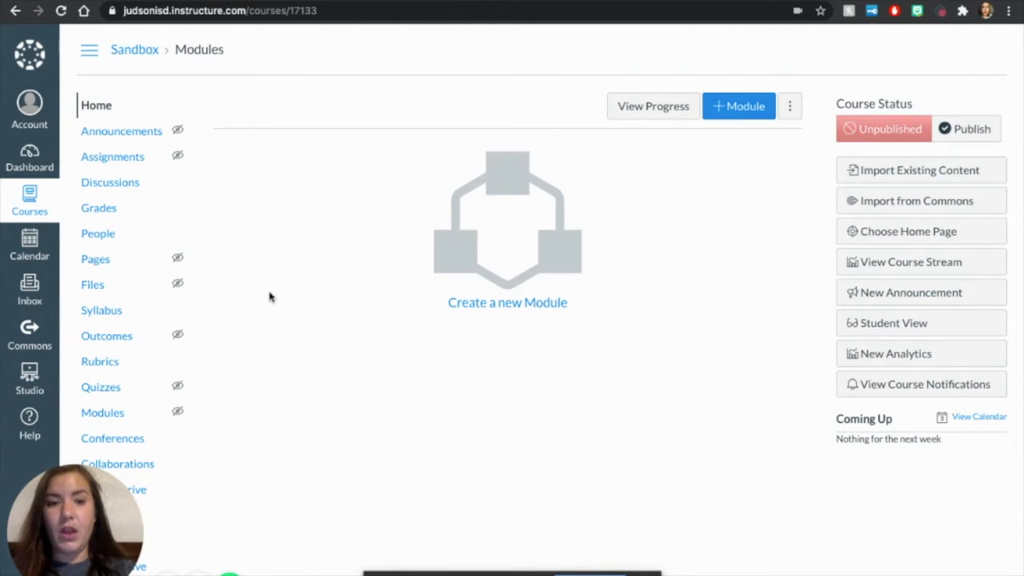
scroll(269, 297, "down", 3)
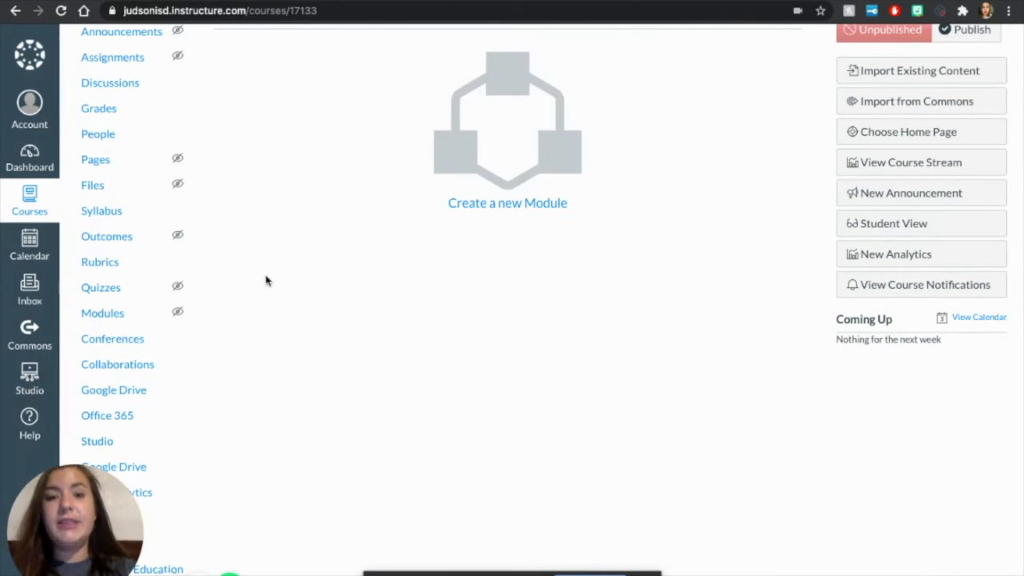
Step: Start a new page titled "Home Page" in the Sandbox course
scroll(266, 279, "up", 1)
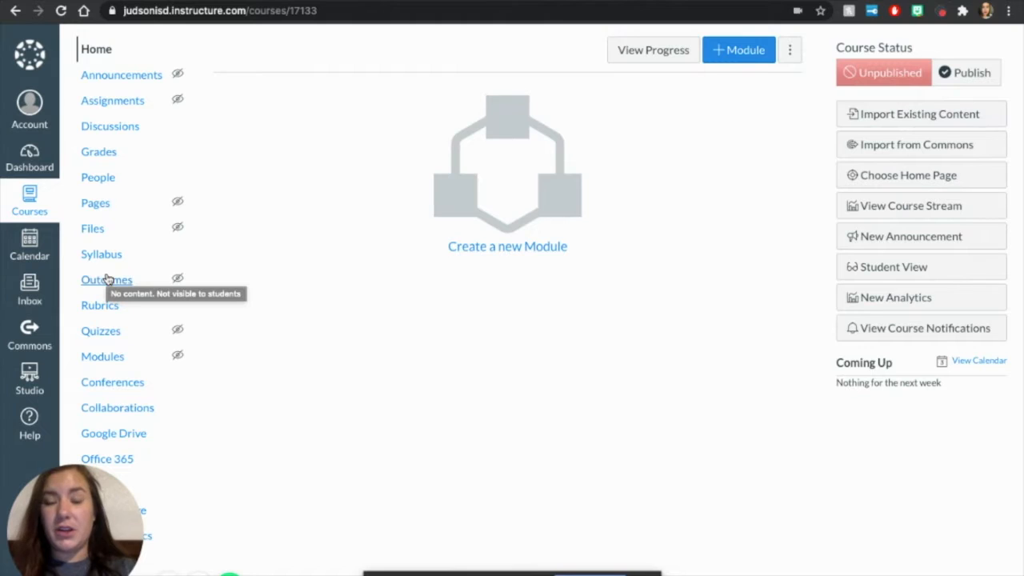
scroll(106, 278, "down", 1)
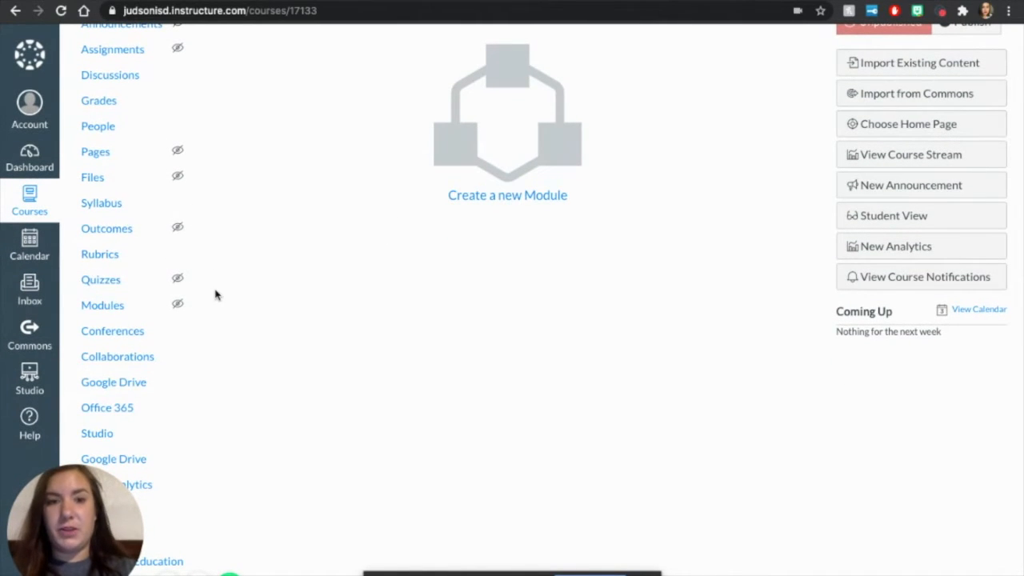
left_click(100, 160)
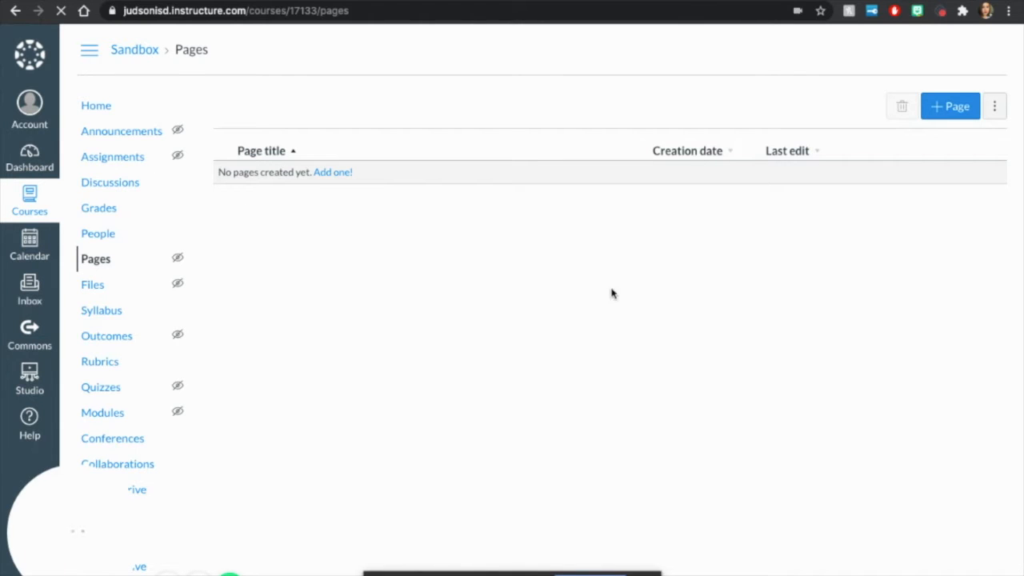
left_click(951, 114)
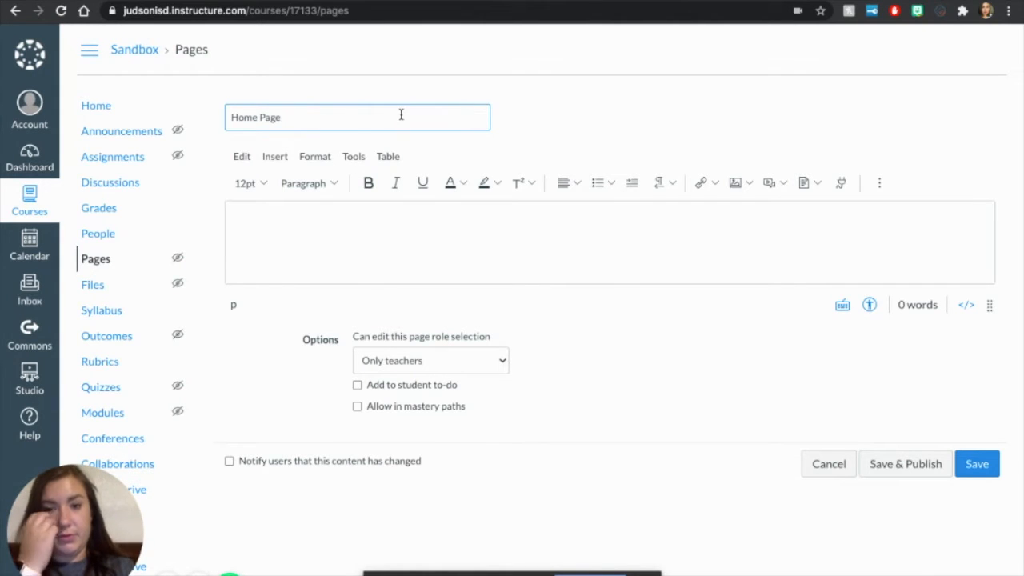
Step: Enlarge the Home Page's content editing area downward to make room for more content
left_click(367, 248)
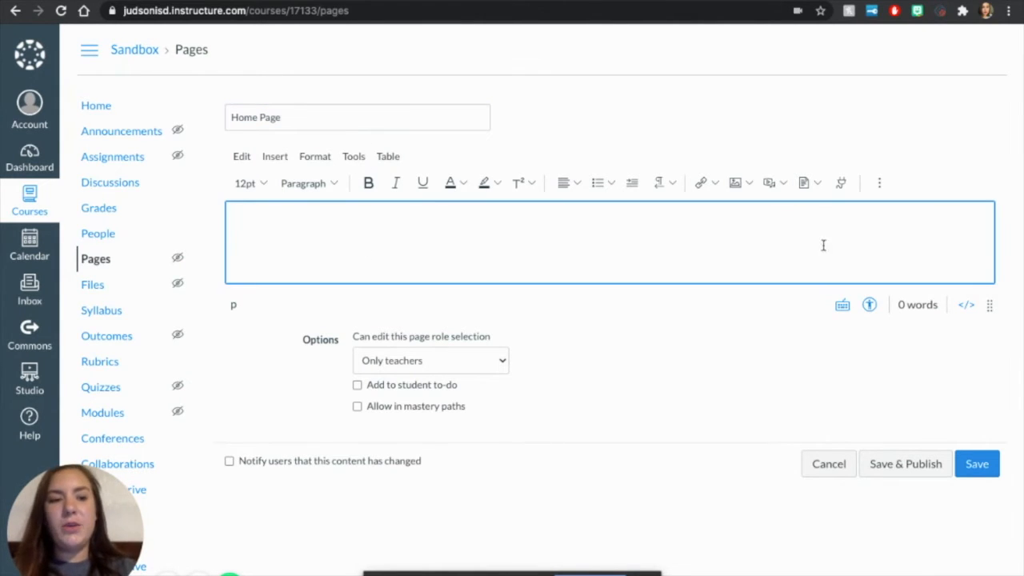
left_click_drag(989, 304, 1016, 575)
left_click(707, 318)
scroll(706, 317, "down", 5)
scroll(707, 318, "up", 2)
scroll(707, 317, "up", 2)
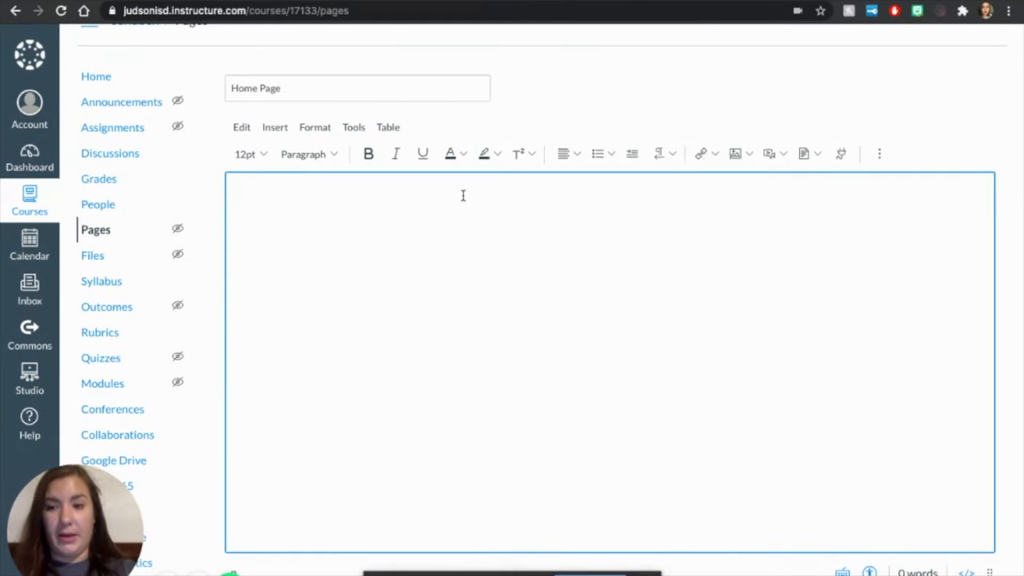
Step: Open the full course list in a separate browser tab and go to the Advanced Animal Science course
right_click(24, 206)
left_click(40, 207)
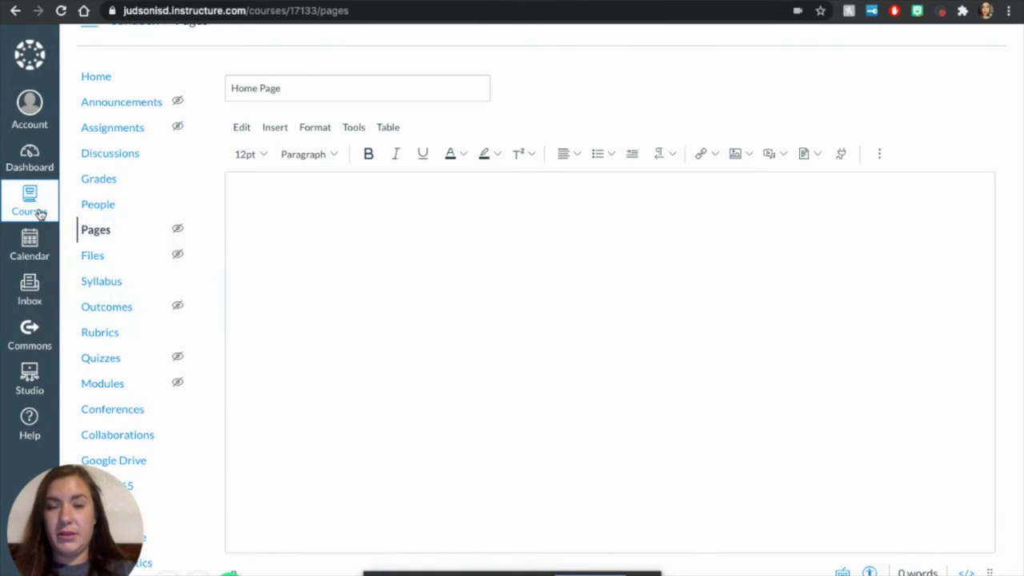
key("ctrl+Tab")
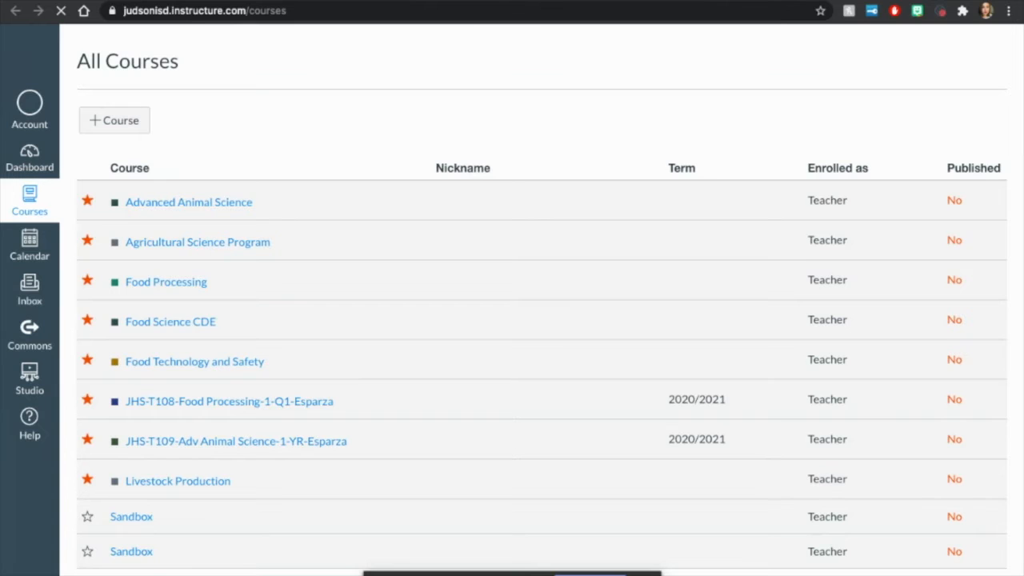
left_click(213, 205)
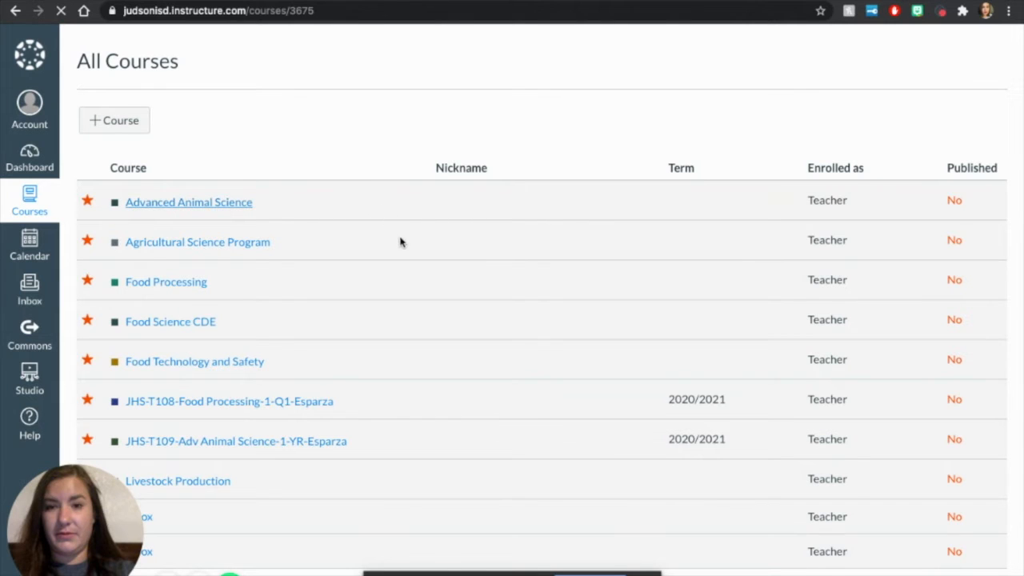
Step: Review the Advanced Animal Science home page's banner, welcome heading, linked images and embedded content as a layout example
scroll(401, 243, "down", 2)
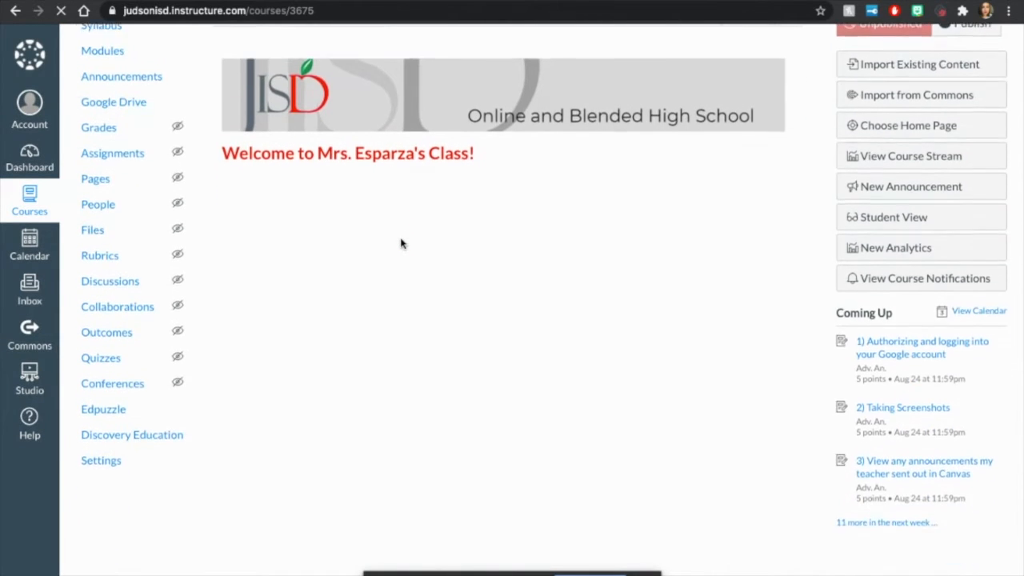
scroll(402, 244, "down", 3)
scroll(402, 244, "up", 4)
scroll(400, 245, "up", 2)
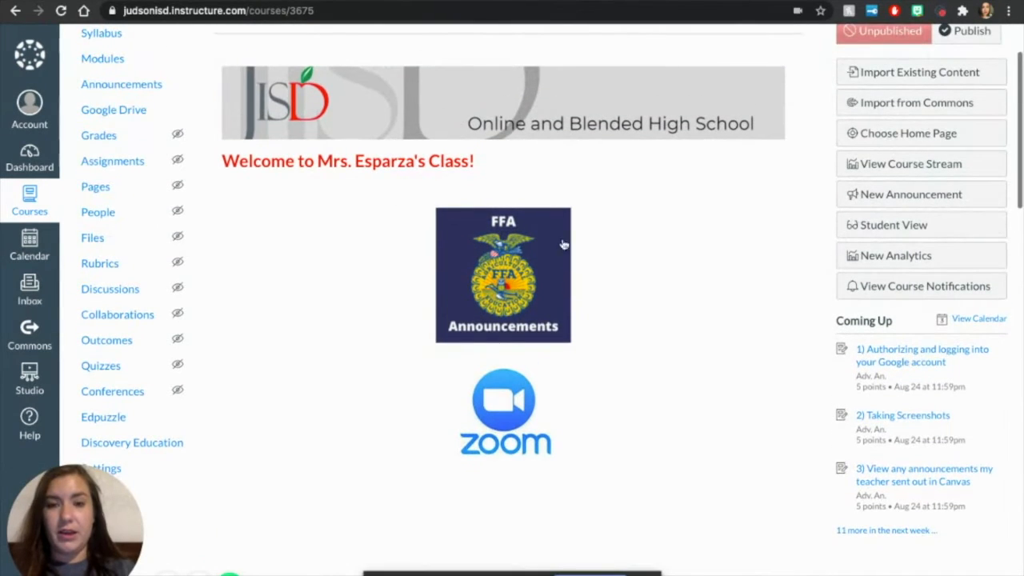
scroll(594, 496, "down", 3)
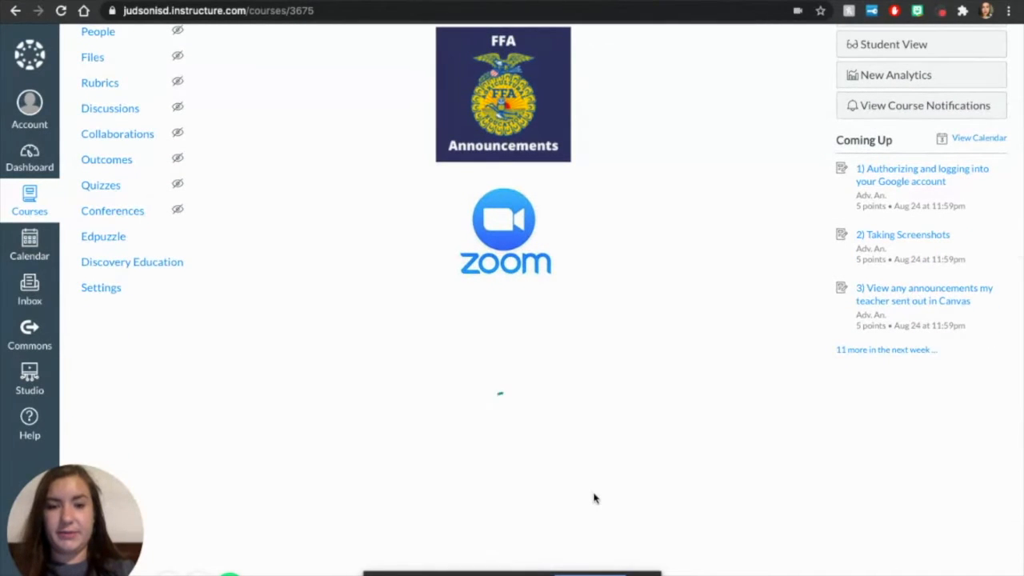
scroll(846, 454, "down", 3)
scroll(846, 454, "down", 3)
scroll(846, 453, "up", 10)
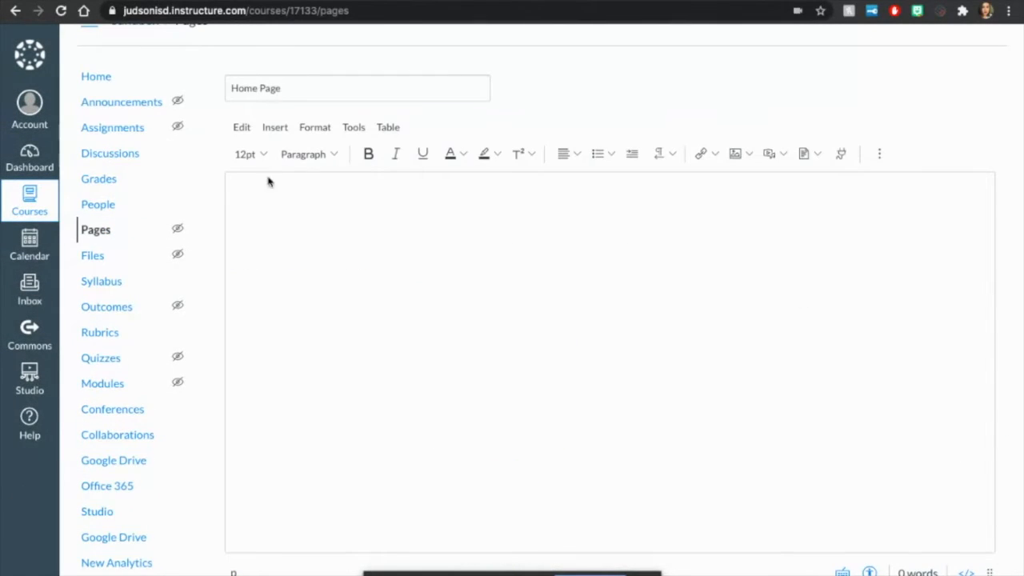
Step: Return to the Sandbox page editor, enter "Welcome to my Class!!" and format it as Heading 2
left_click(317, 246)
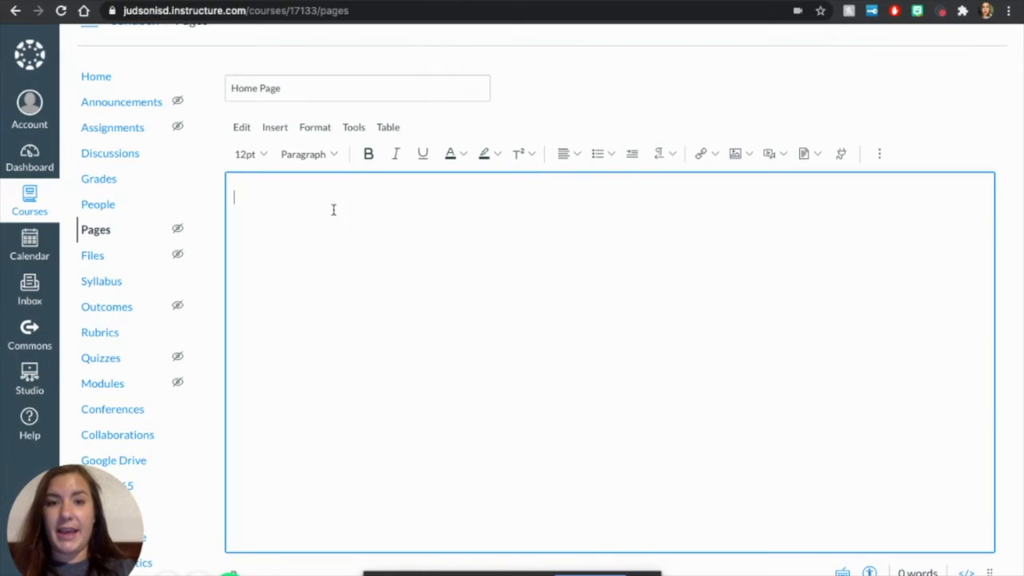
type("Welcome to my Class!!")
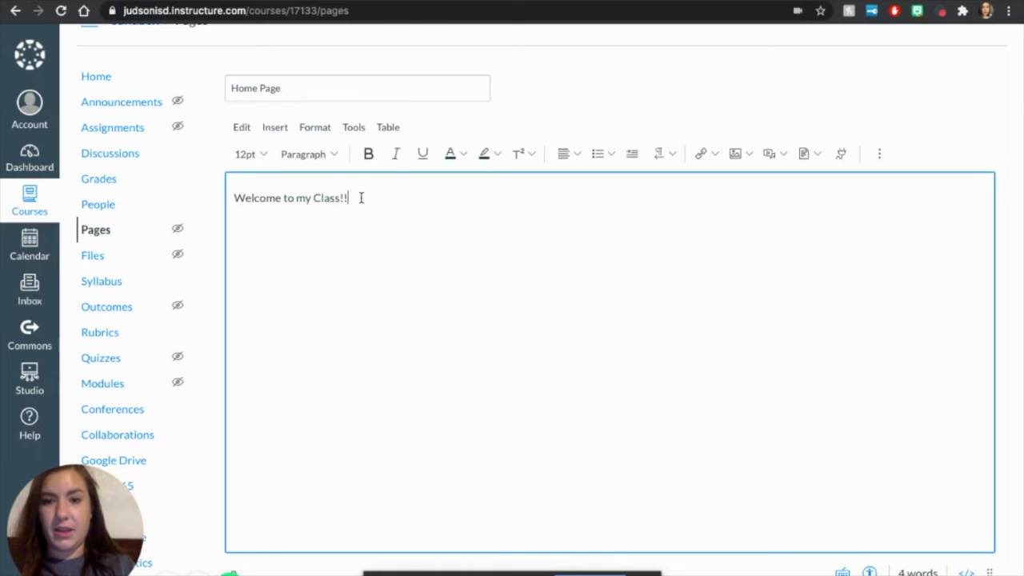
left_click_drag(360, 197, 208, 198)
left_click(335, 154)
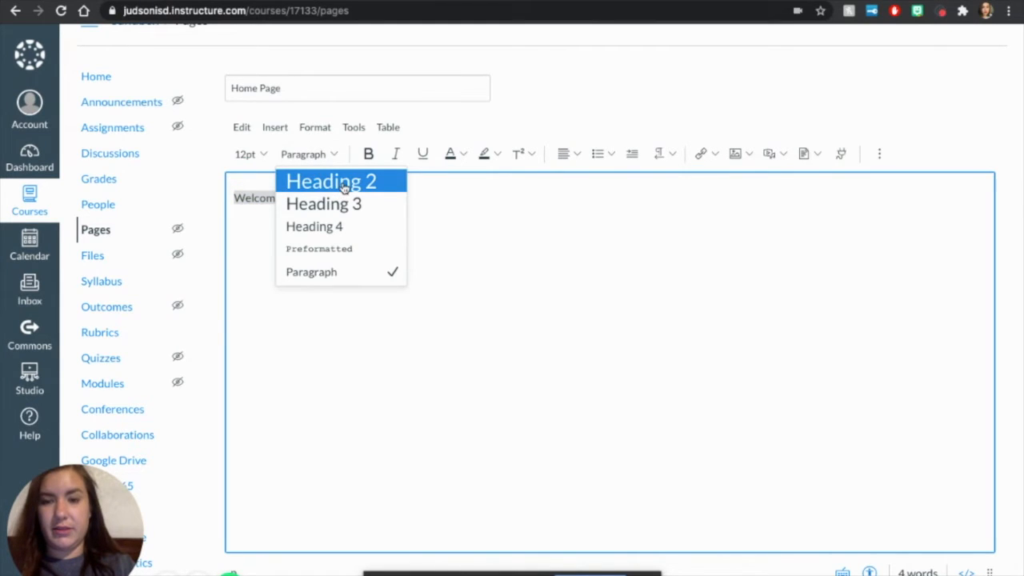
left_click(343, 184)
left_click(464, 202)
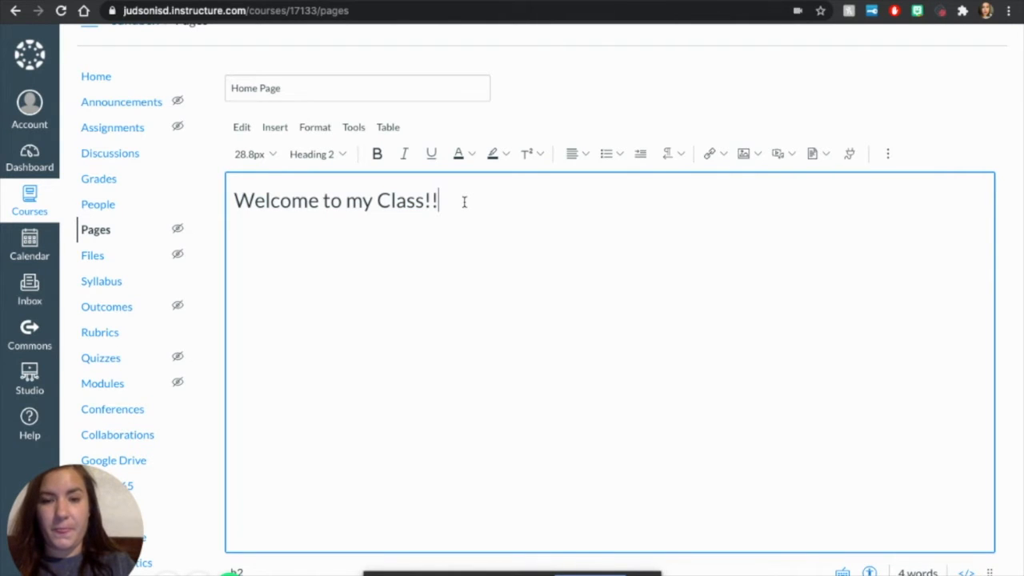
Step: Change the font of the "Welcome to my Class!!" heading to Terminal
left_click_drag(459, 202, 206, 200)
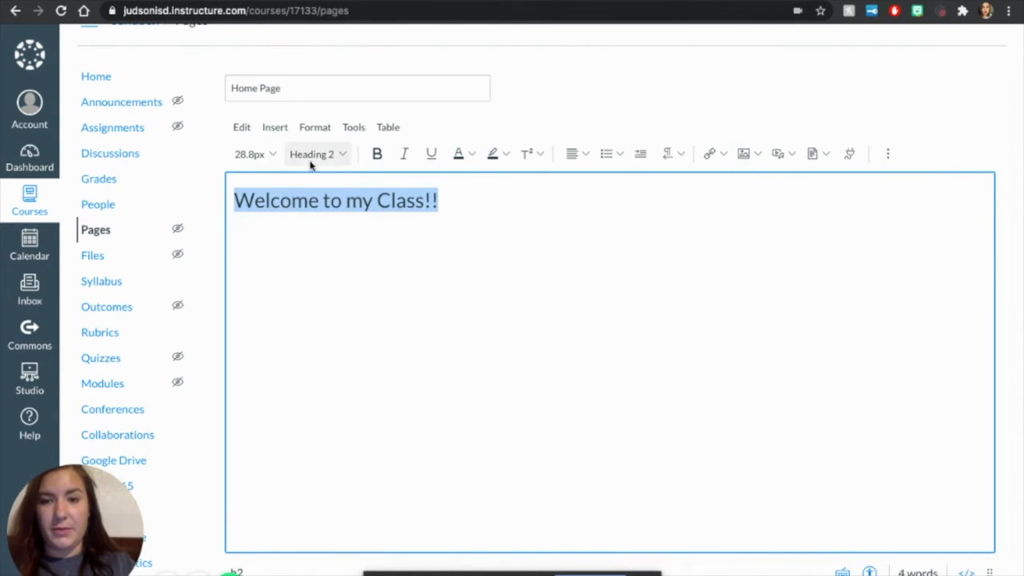
right_click(360, 208)
left_click(333, 214)
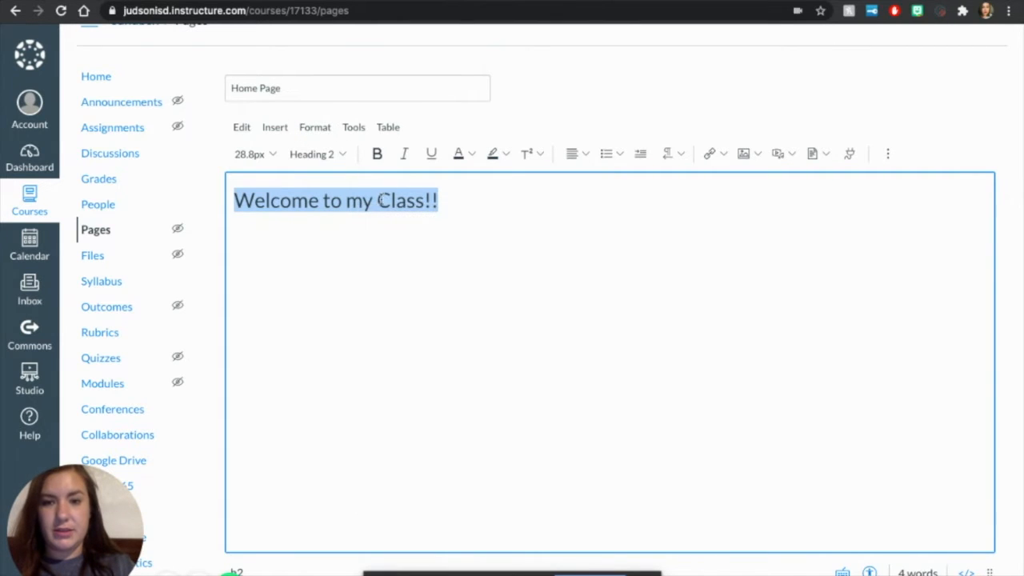
left_click(312, 132)
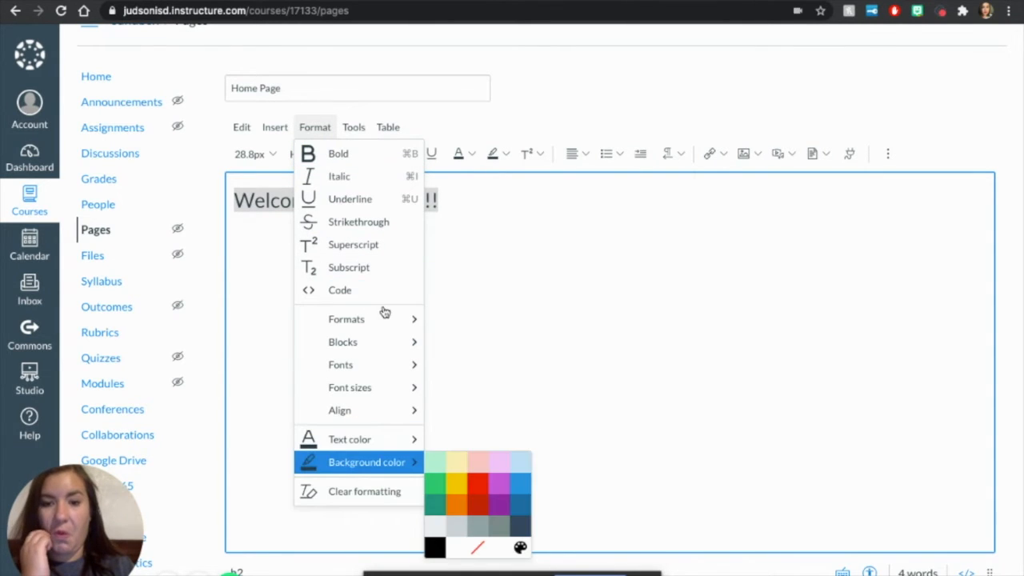
mouse_move(384, 322)
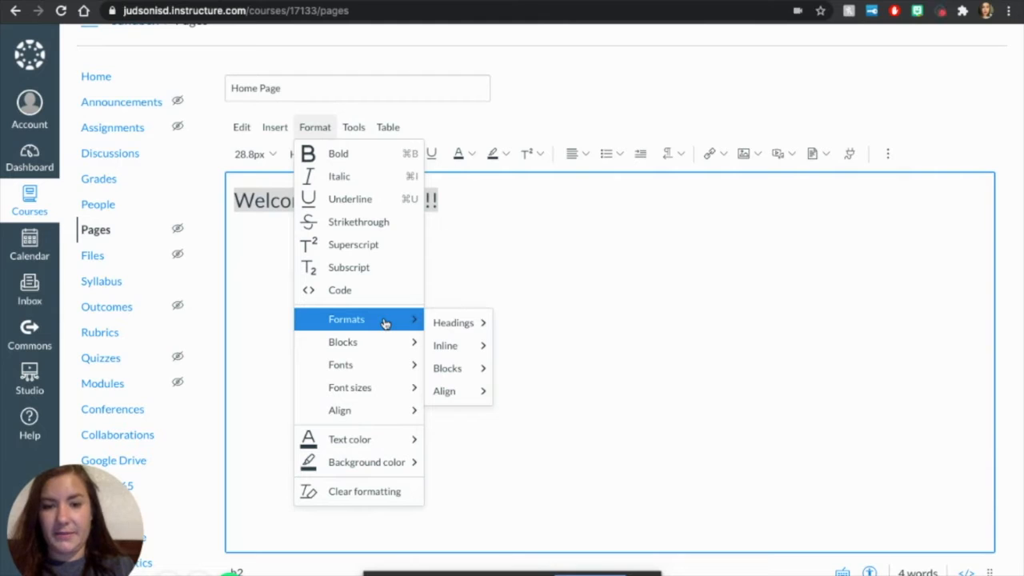
mouse_move(400, 366)
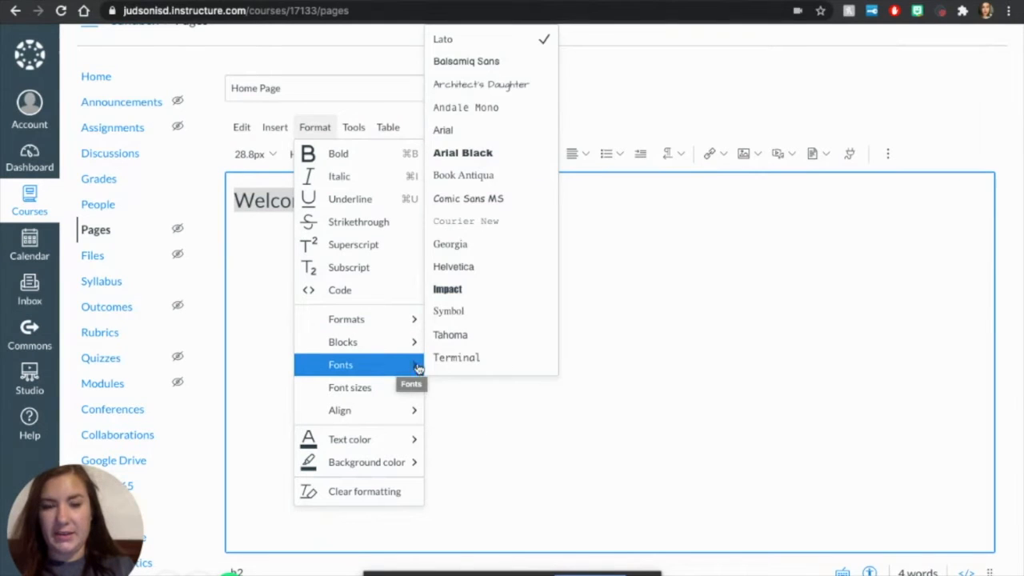
left_click(457, 360)
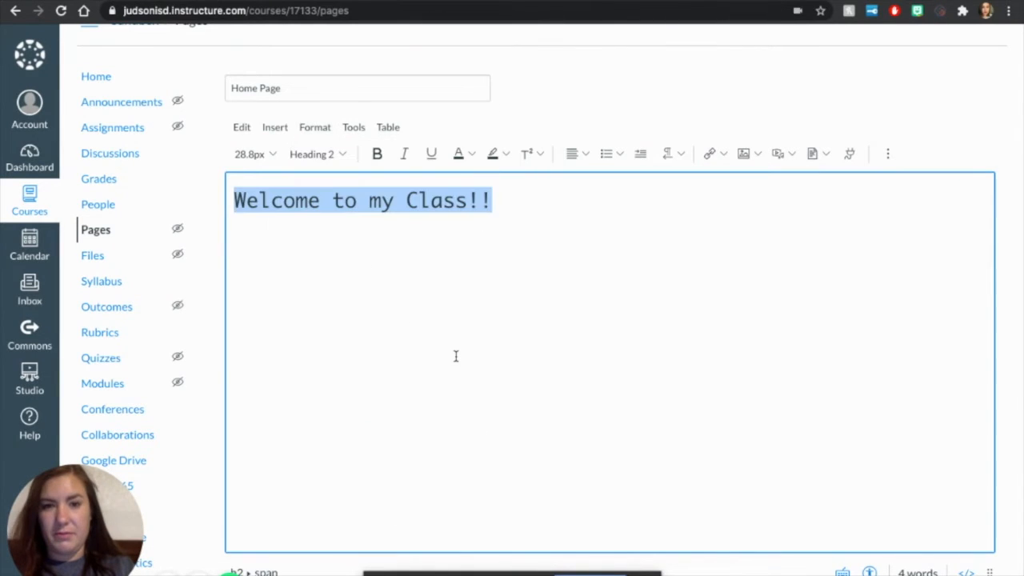
left_click(556, 283)
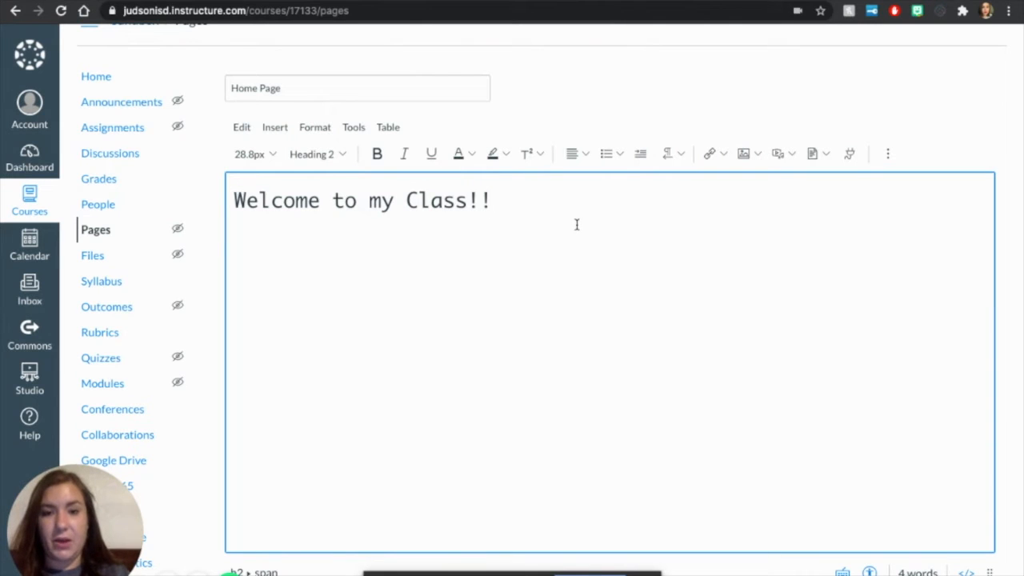
Step: Center the welcome heading on the page and start a new line below it
left_click_drag(512, 198, 226, 196)
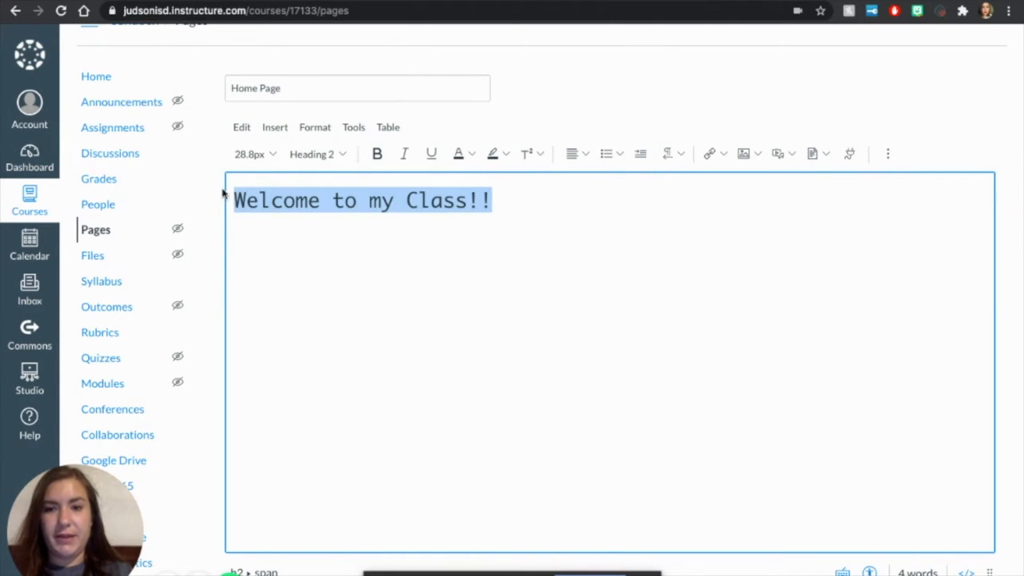
left_click(581, 160)
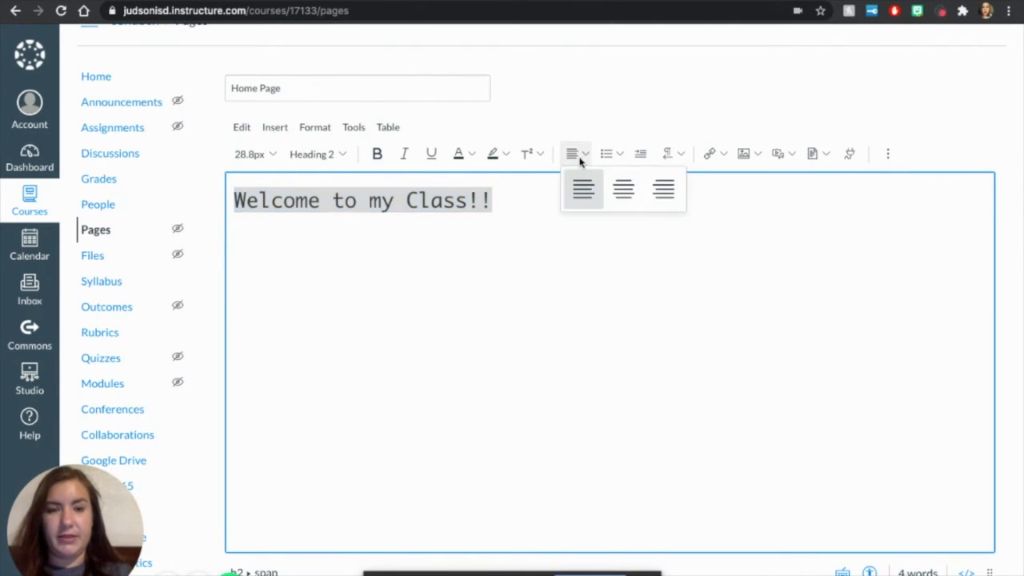
left_click(616, 195)
left_click(643, 233)
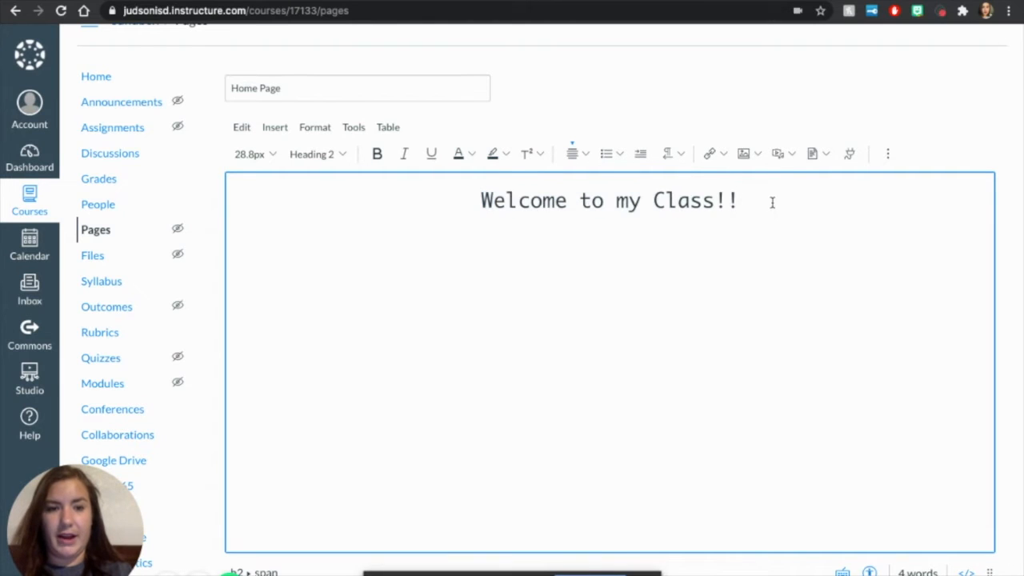
key("Return")
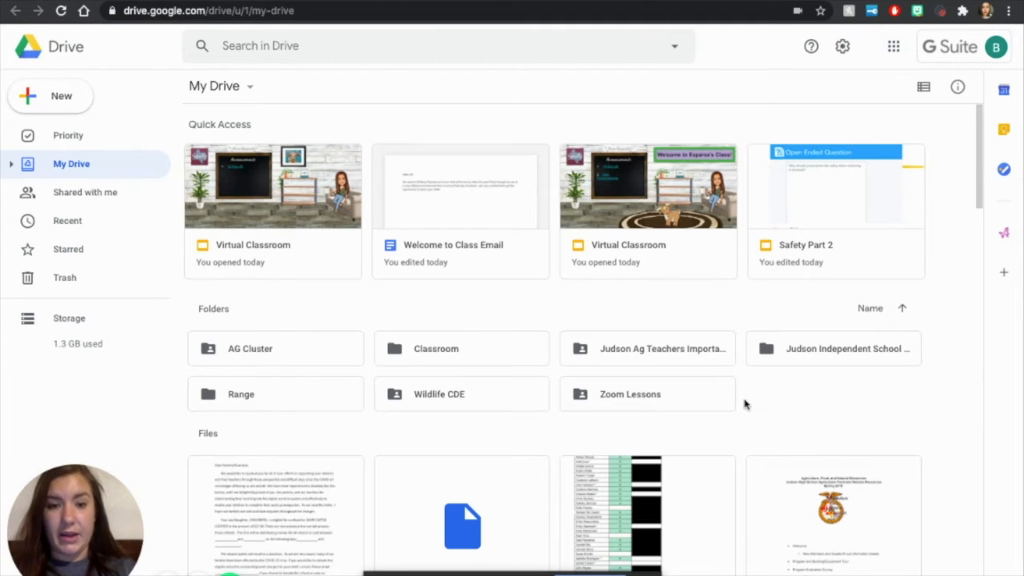
Step: Browse My Drive in Google Drive and open the first Virtual Classroom presentation in Quick Access
scroll(744, 404, "down", 5)
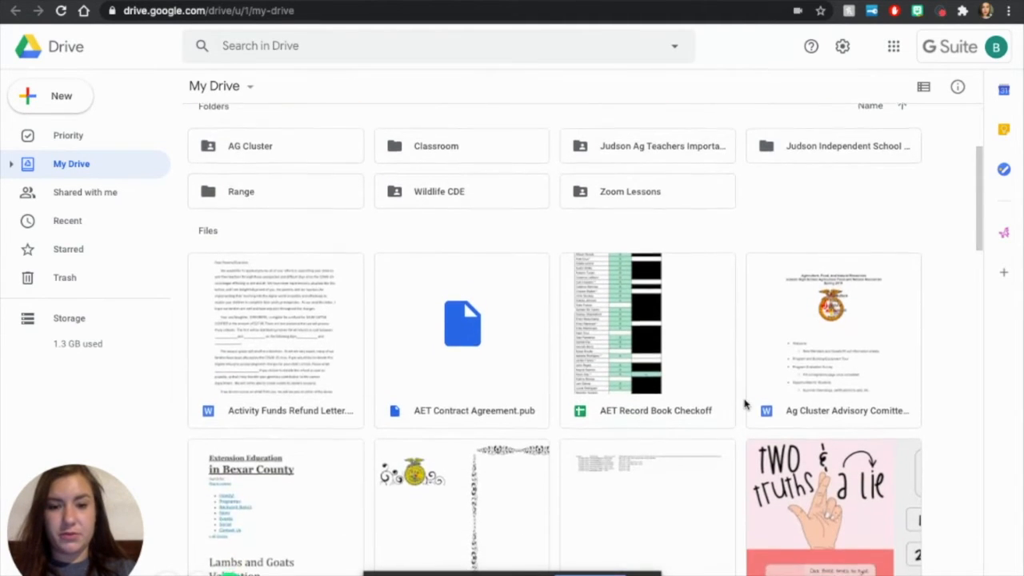
scroll(744, 404, "down", 3)
scroll(744, 404, "up", 8)
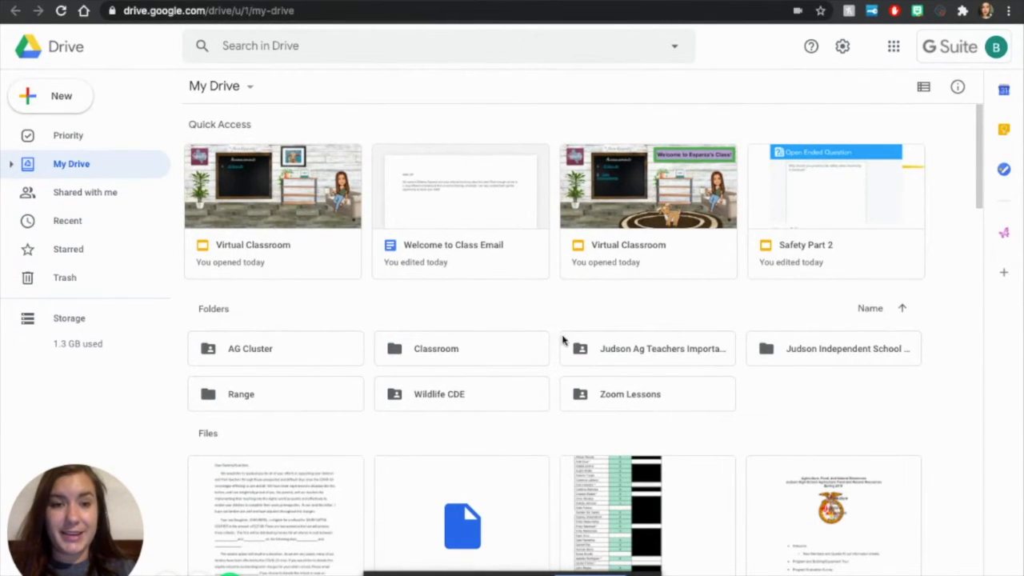
left_click(319, 230)
double_click(319, 230)
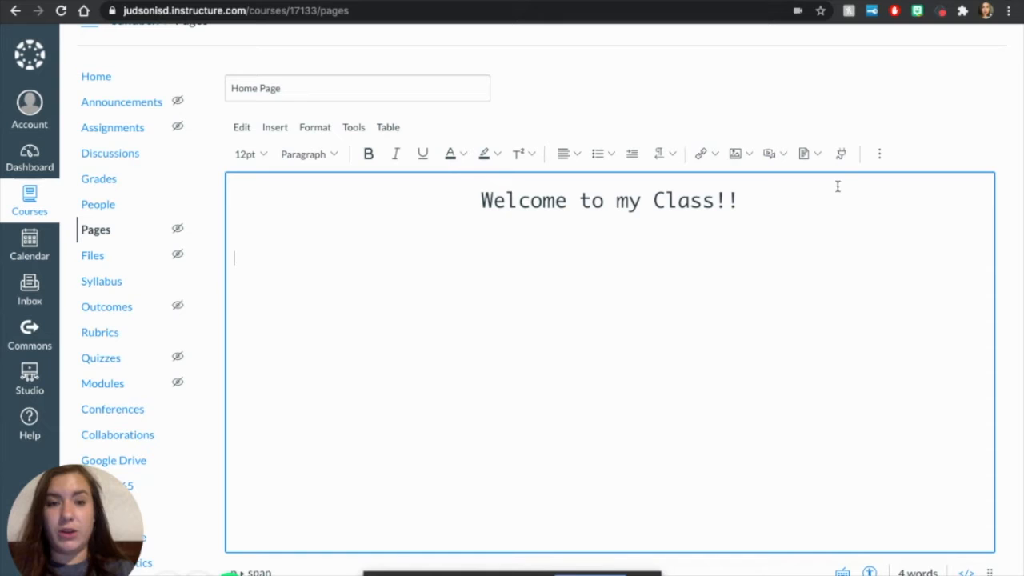
Step: Browse the external apps available for the page and open the first Google Apps entry
left_click(841, 155)
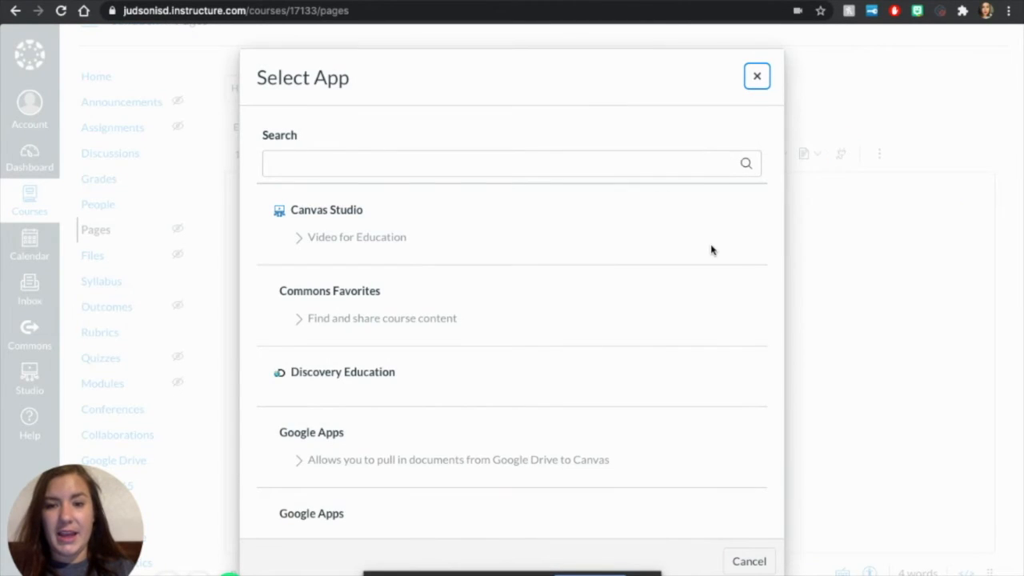
scroll(711, 250, "down", 3)
scroll(711, 250, "down", 5)
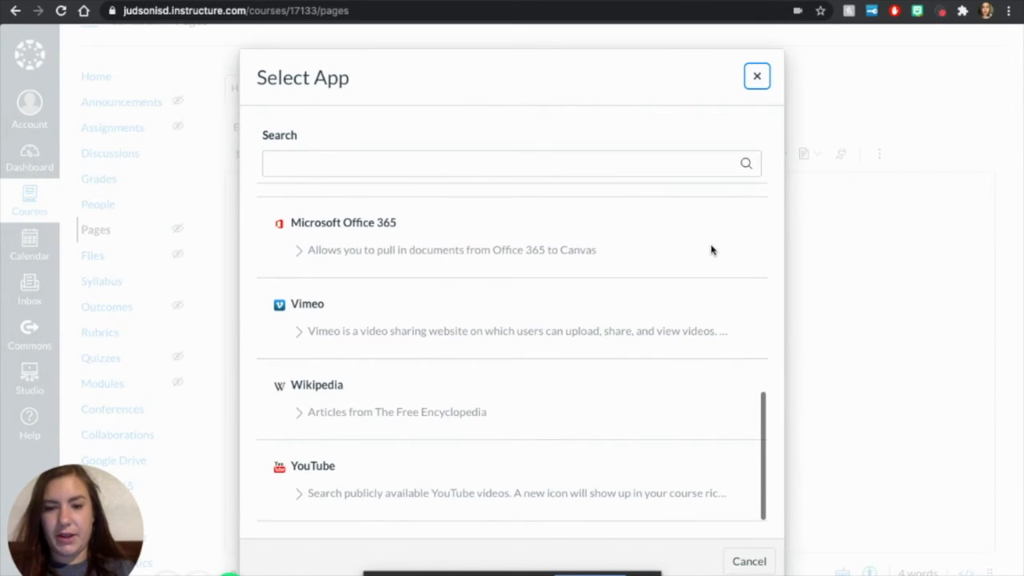
scroll(711, 251, "up", 1)
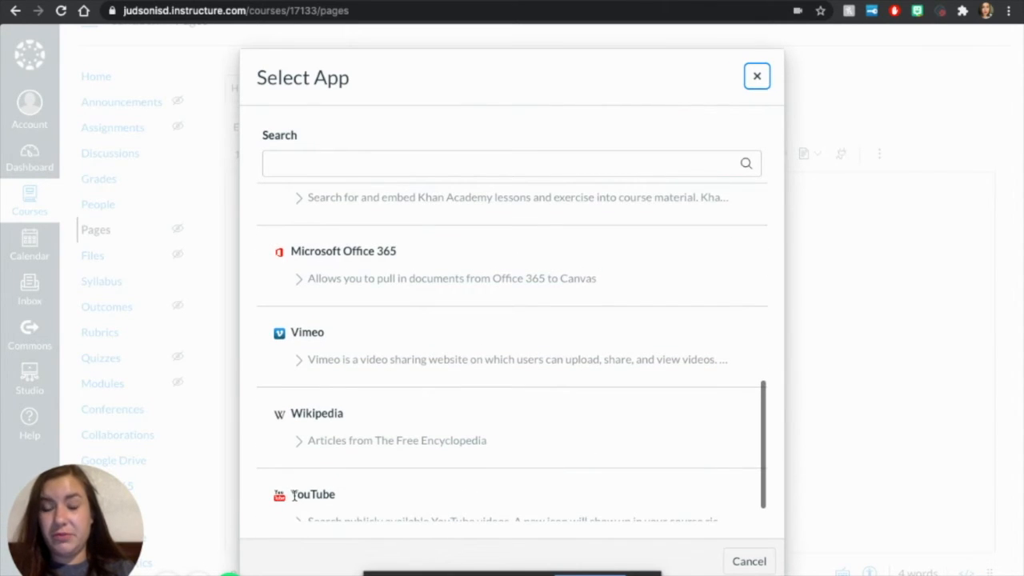
scroll(347, 326, "up", 5)
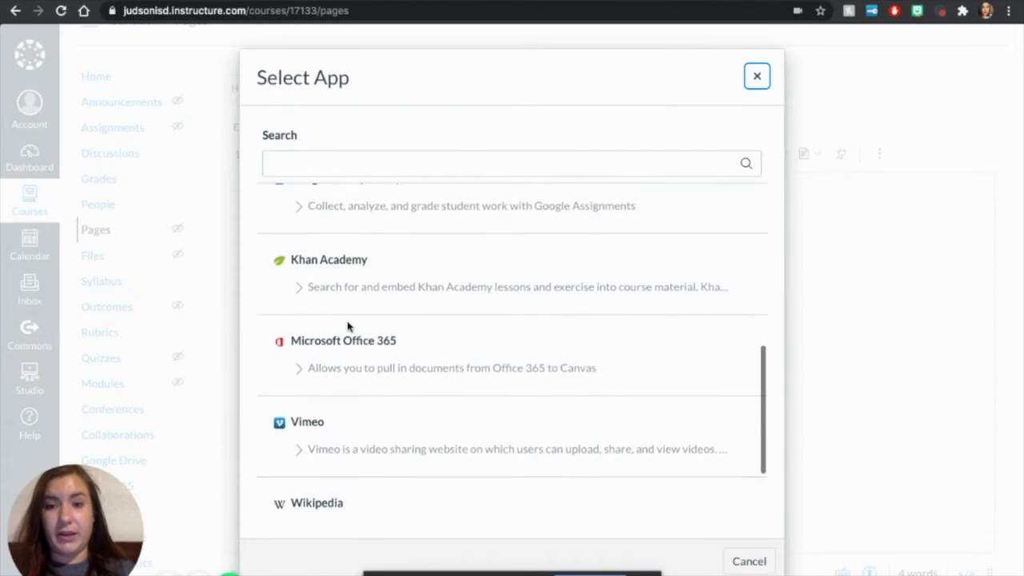
scroll(347, 325, "up", 3)
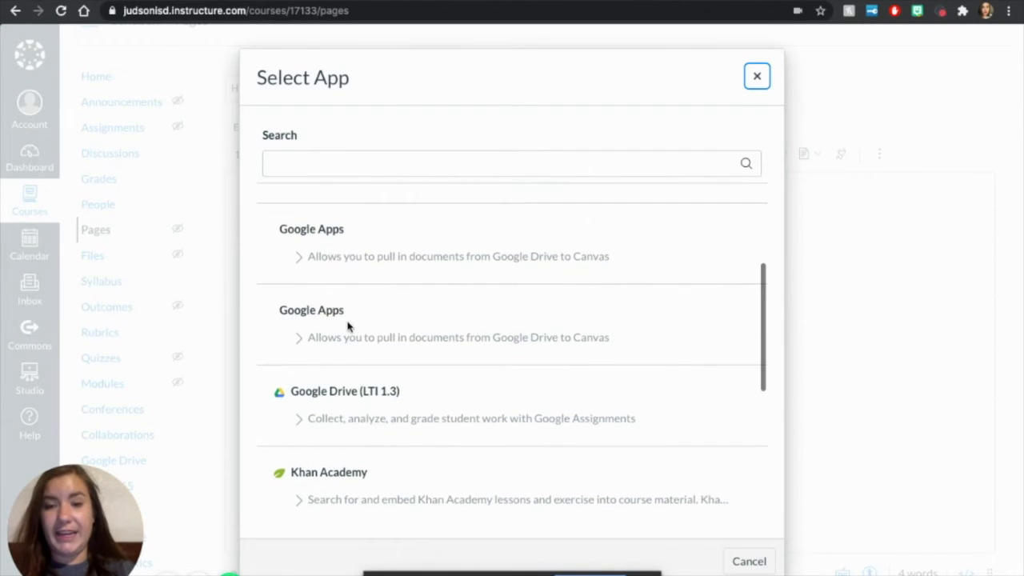
left_click(331, 230)
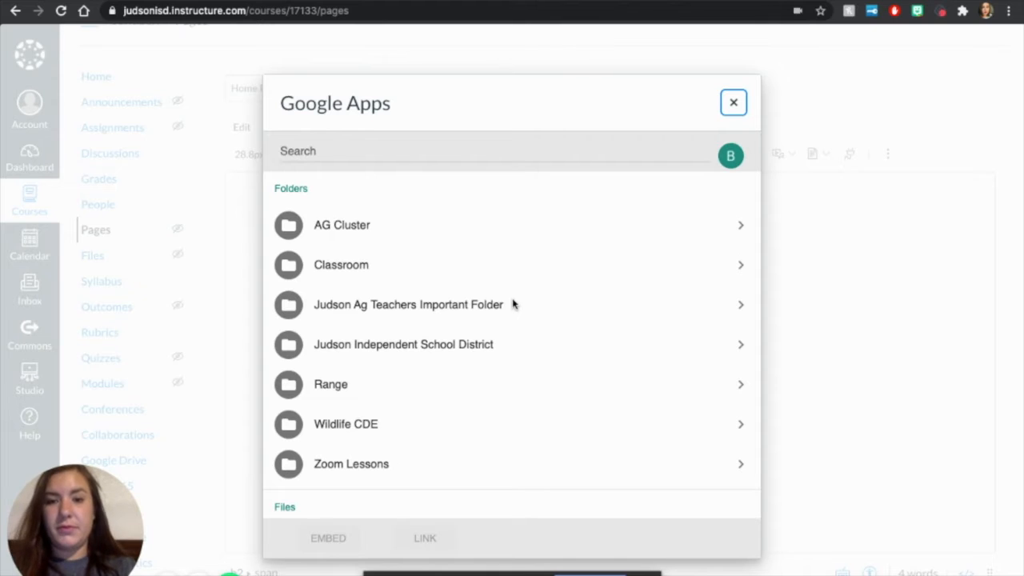
Step: Find the Virtual Classroom presentation among the Google Drive files and embed it below the welcome heading
scroll(513, 304, "down", 5)
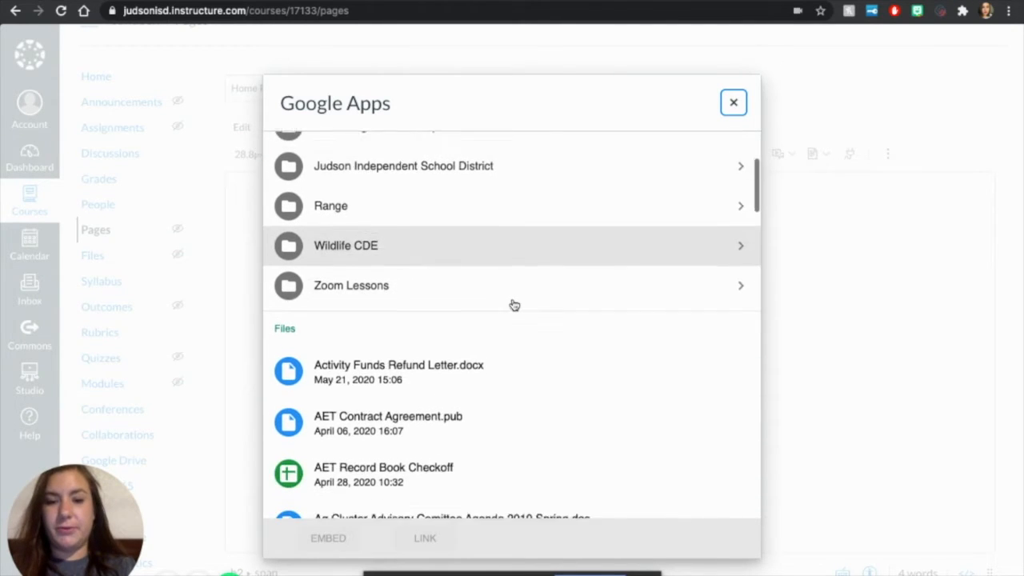
scroll(515, 304, "down", 3)
scroll(514, 305, "down", 4)
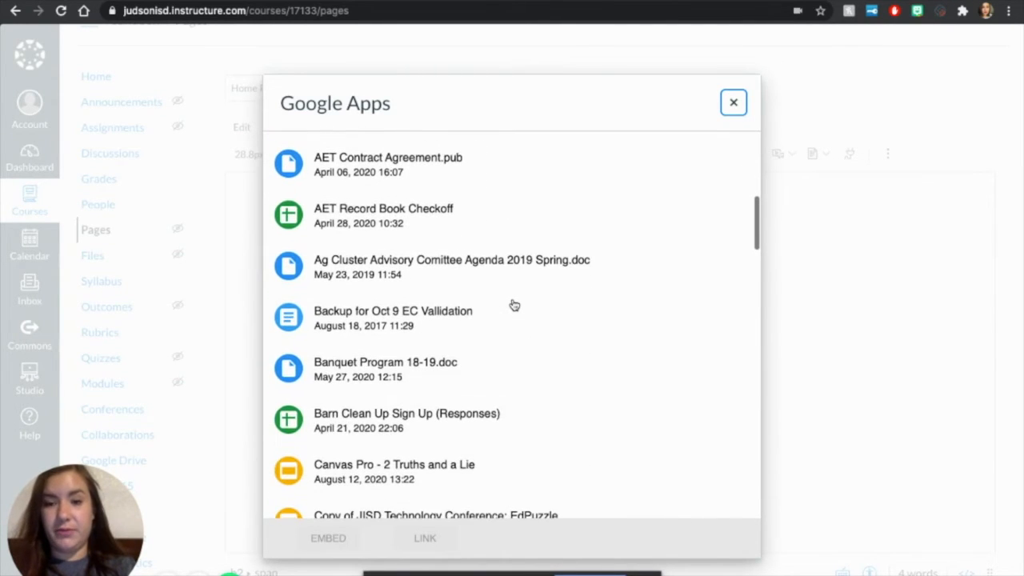
scroll(514, 305, "down", 2)
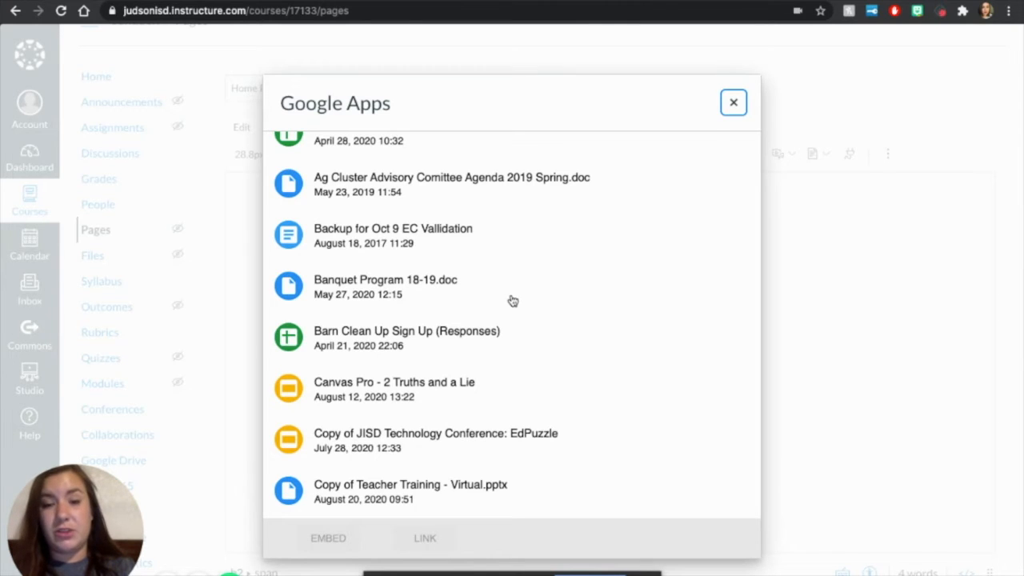
scroll(450, 389, "down", 2)
scroll(451, 389, "down", 12)
scroll(452, 390, "down", 10)
scroll(452, 390, "down", 12)
scroll(451, 390, "down", 2)
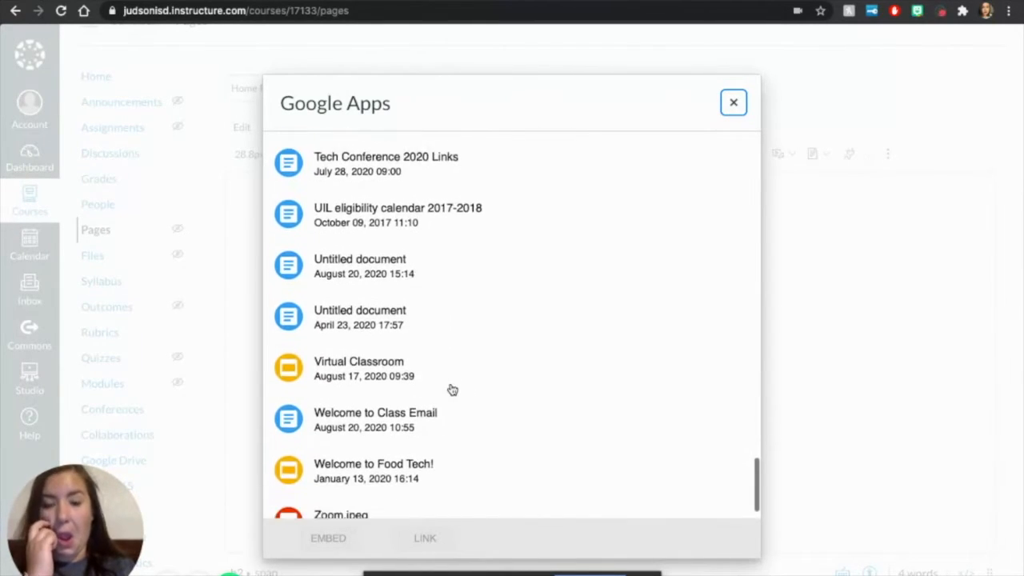
left_click(388, 350)
left_click(339, 539)
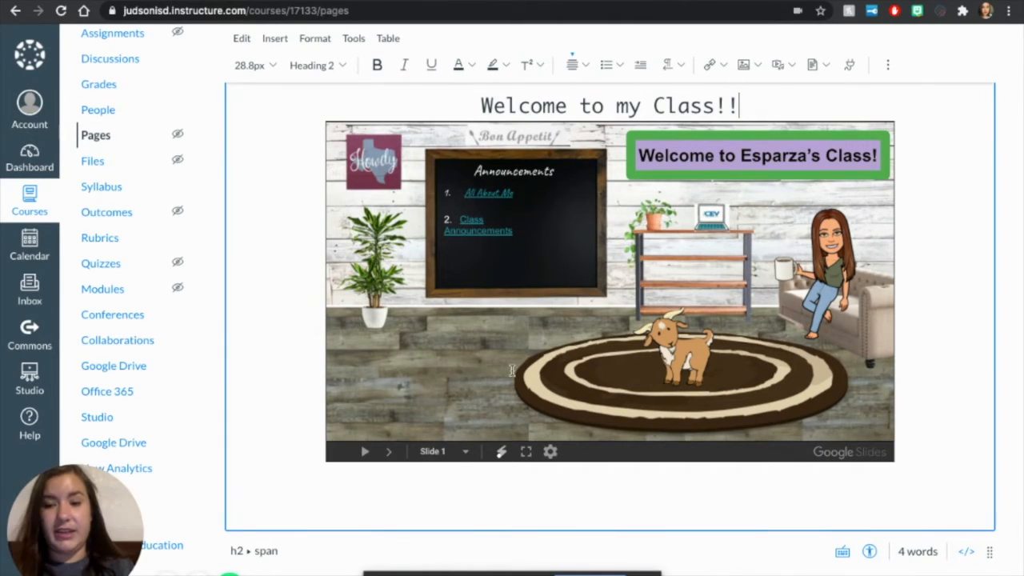
Step: Upload Zoom.jpeg from the Downloads folder and insert it below the embedded Virtual Classroom slides
left_click(642, 387)
scroll(519, 386, "down", 3)
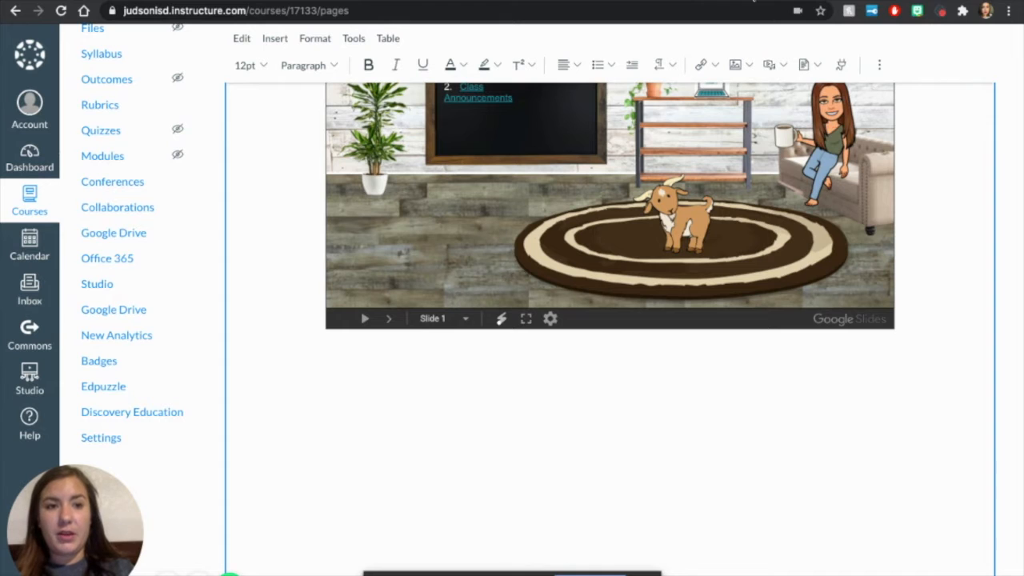
scroll(663, 348, "up", 5)
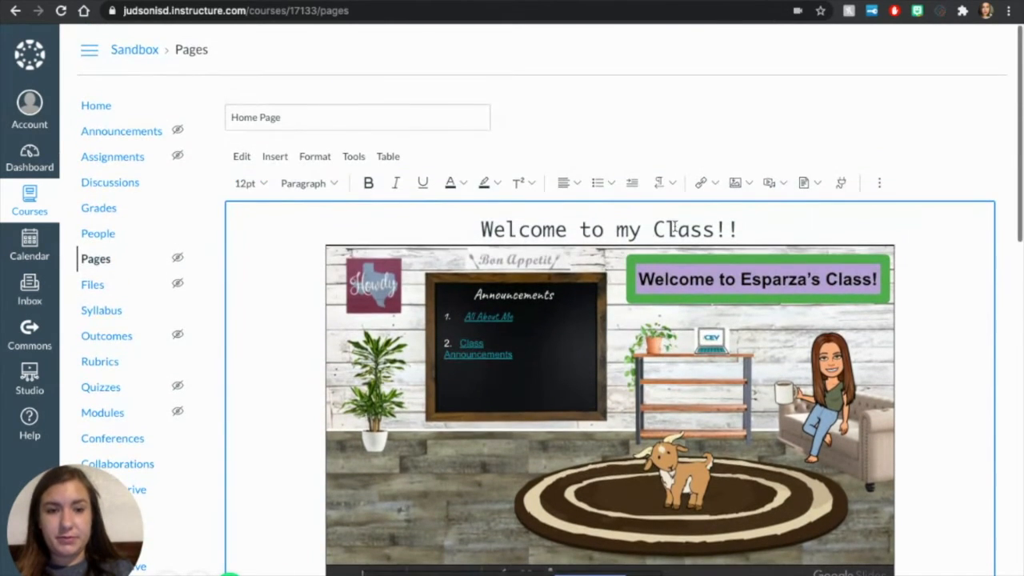
left_click(749, 184)
left_click(757, 211)
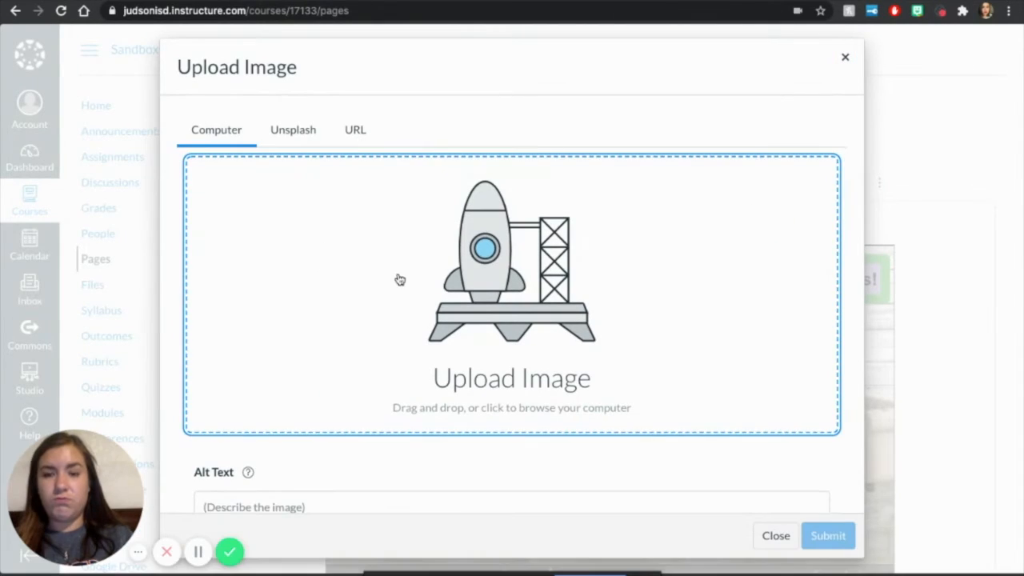
left_click(400, 279)
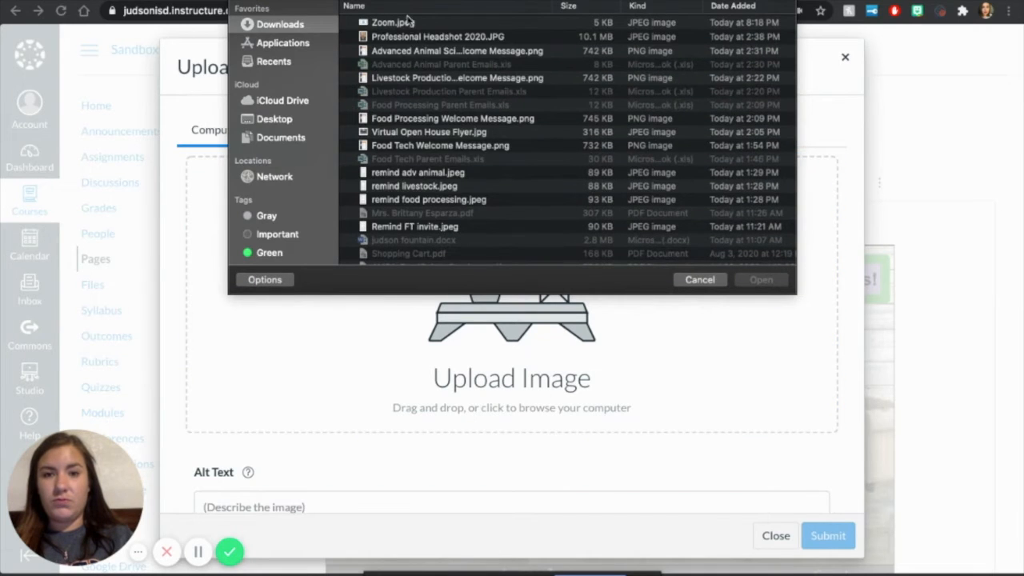
left_click(407, 23)
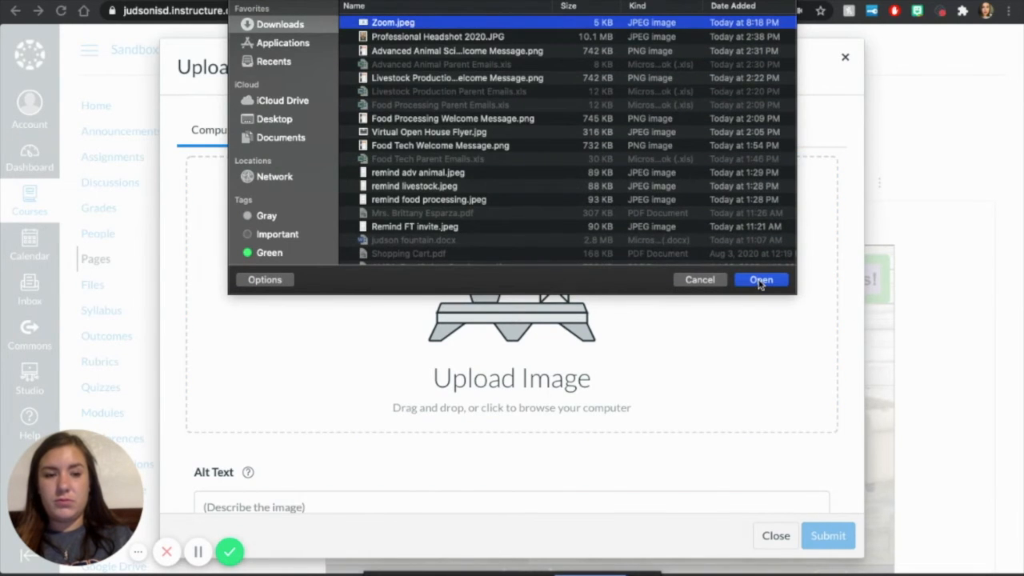
left_click(760, 280)
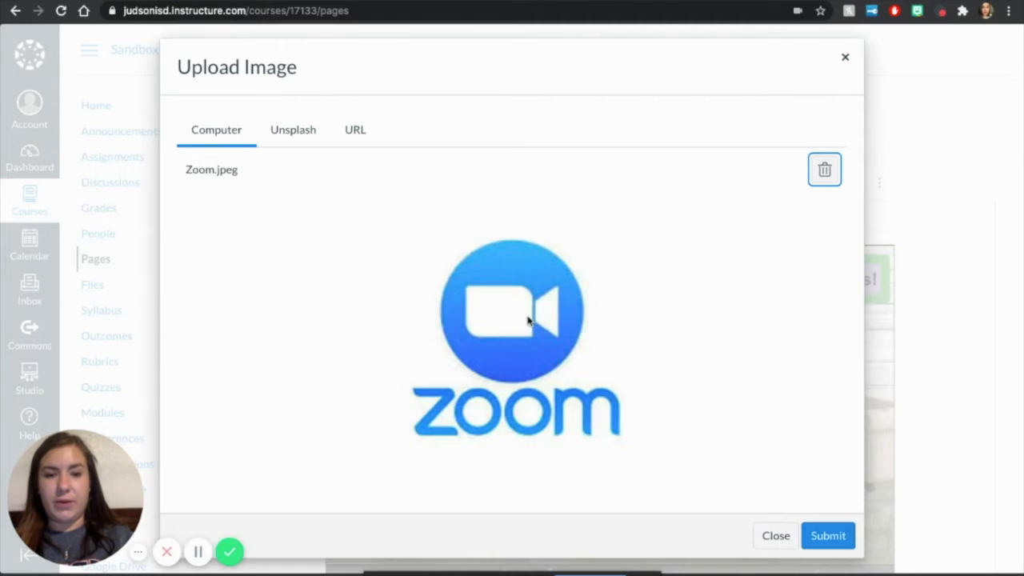
left_click(828, 540)
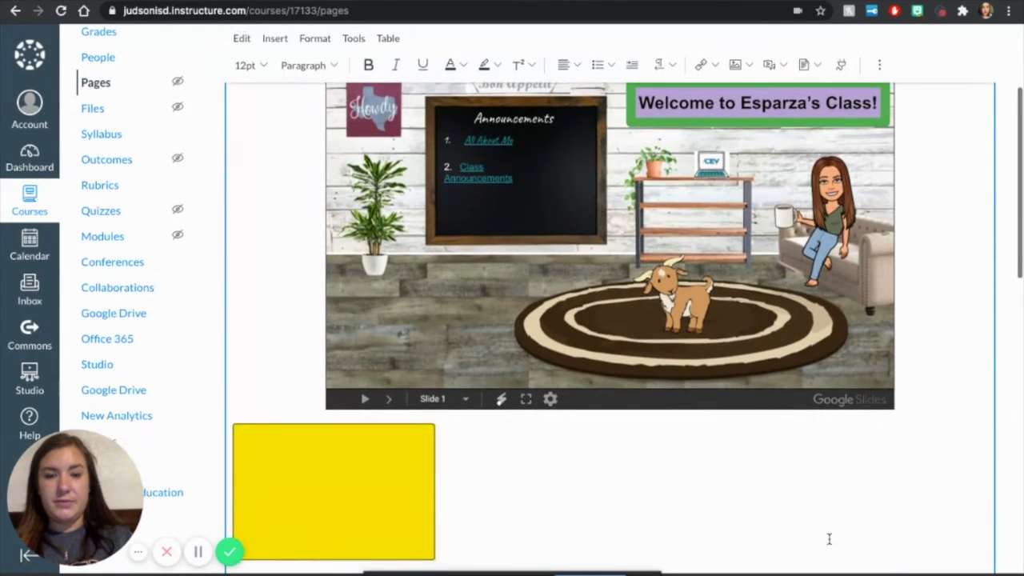
scroll(830, 539, "down", 1)
scroll(404, 496, "up", 1)
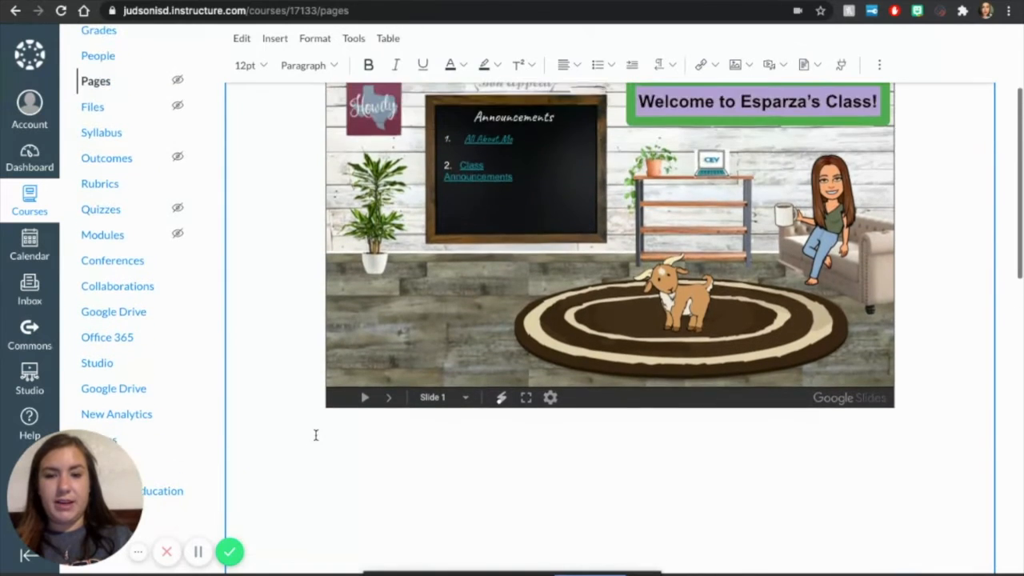
scroll(316, 434, "down", 2)
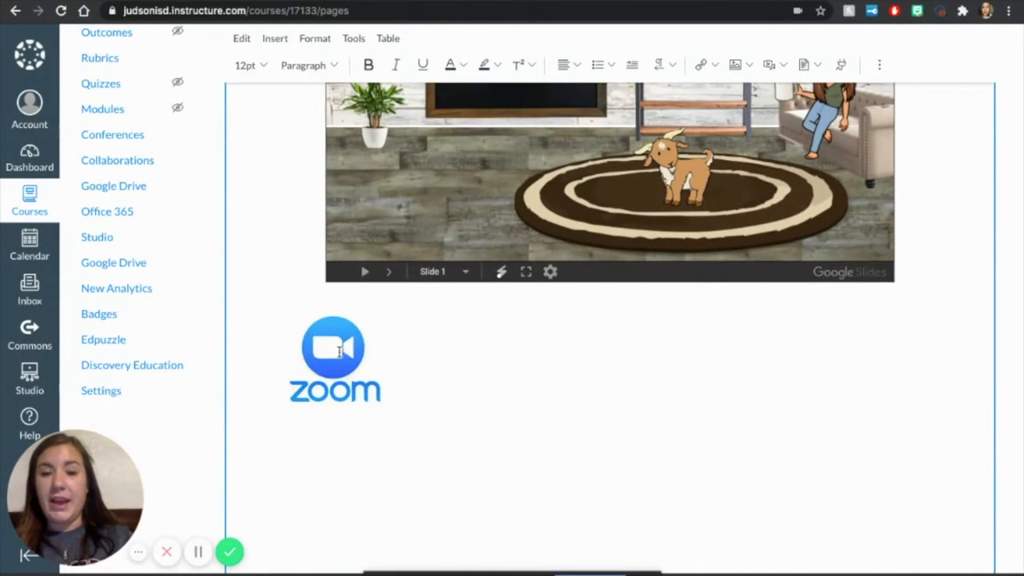
Step: Select the Zoom logo image and start inserting an external link on it
left_click(339, 351)
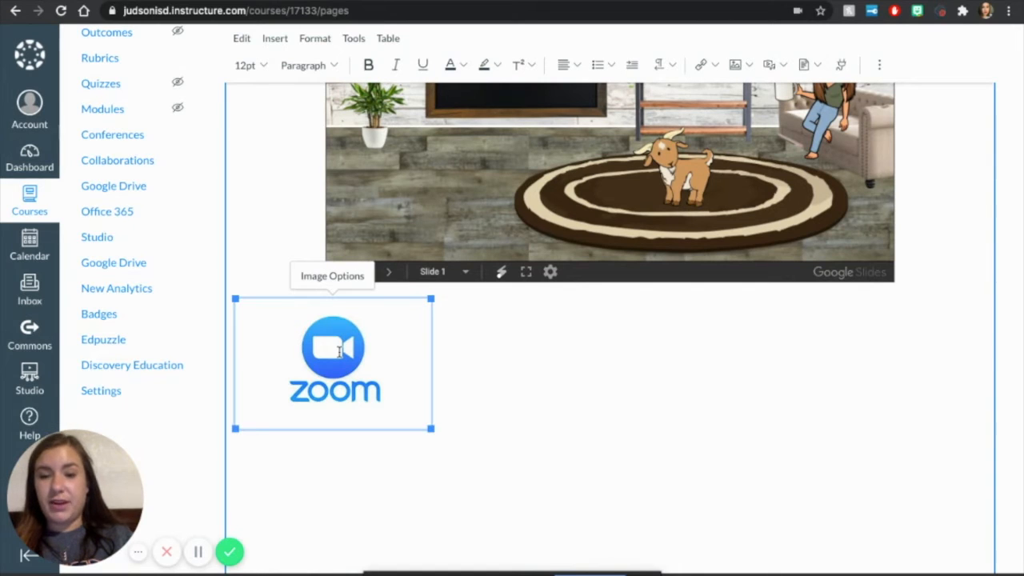
left_click(442, 368)
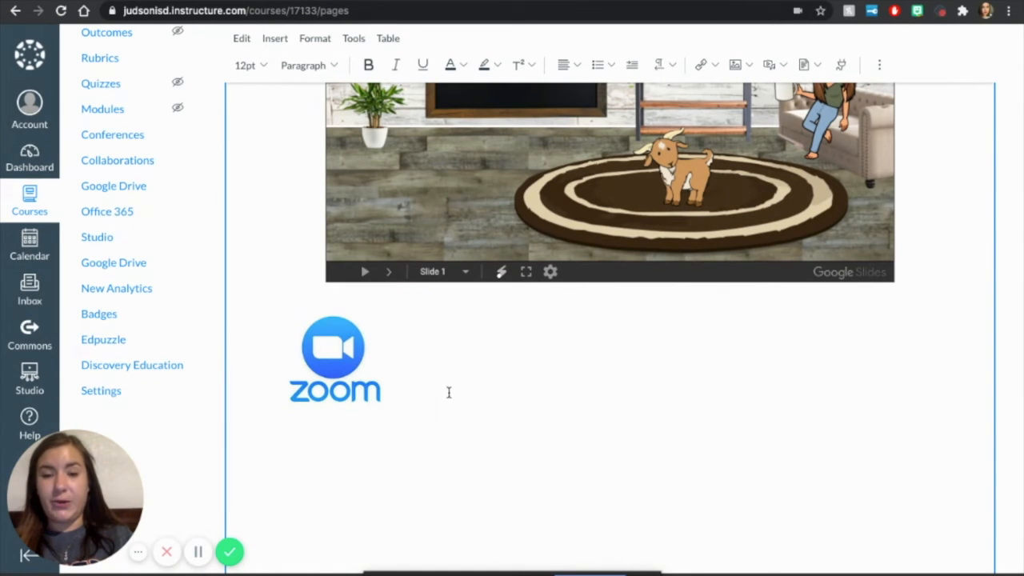
left_click(349, 358)
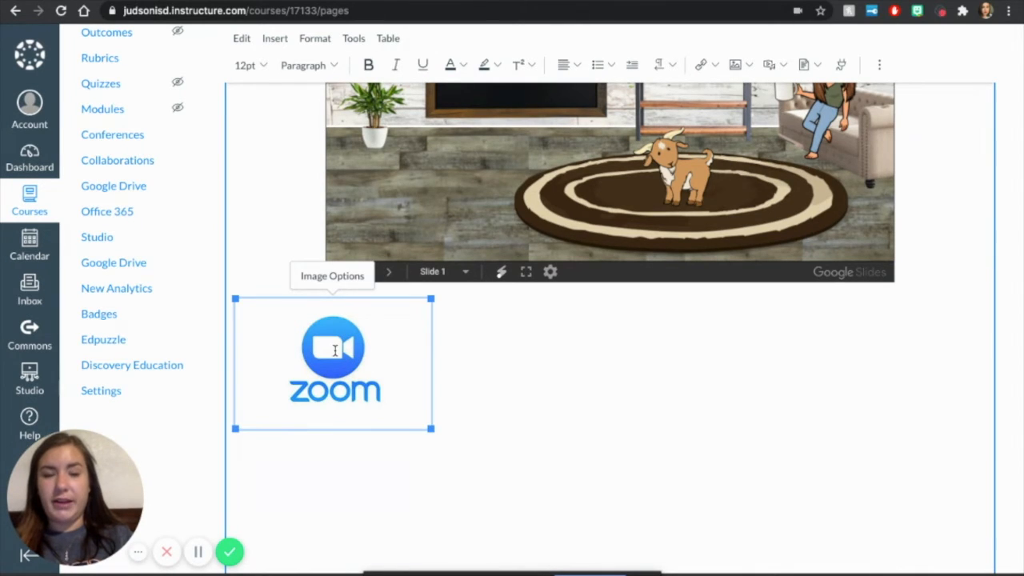
left_click(701, 66)
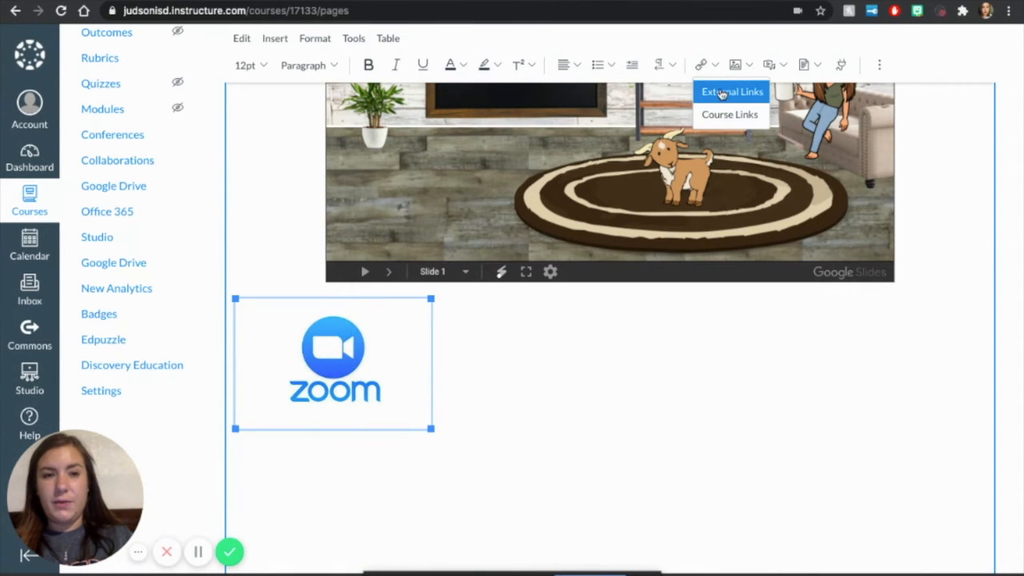
left_click(722, 97)
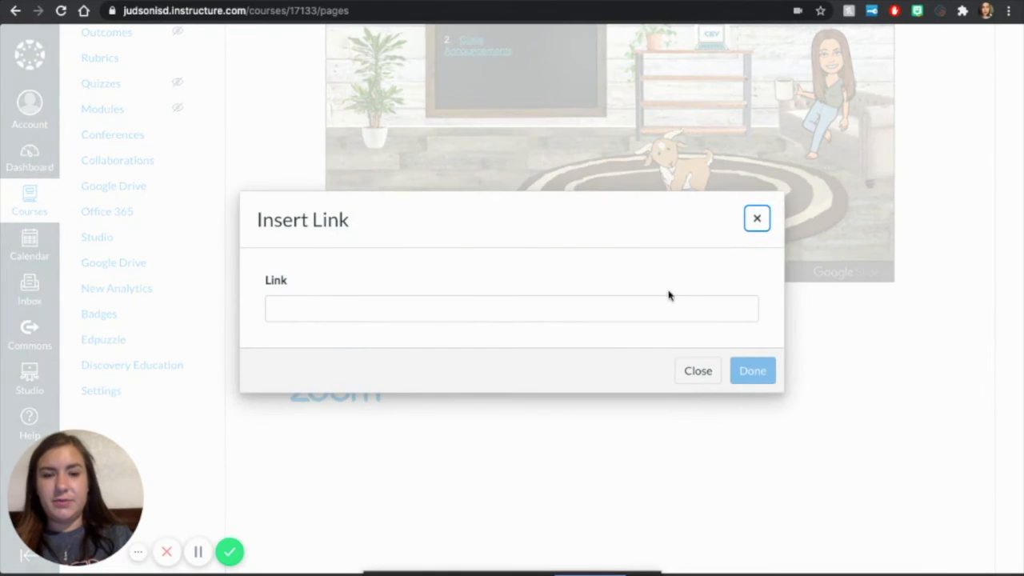
left_click(605, 302)
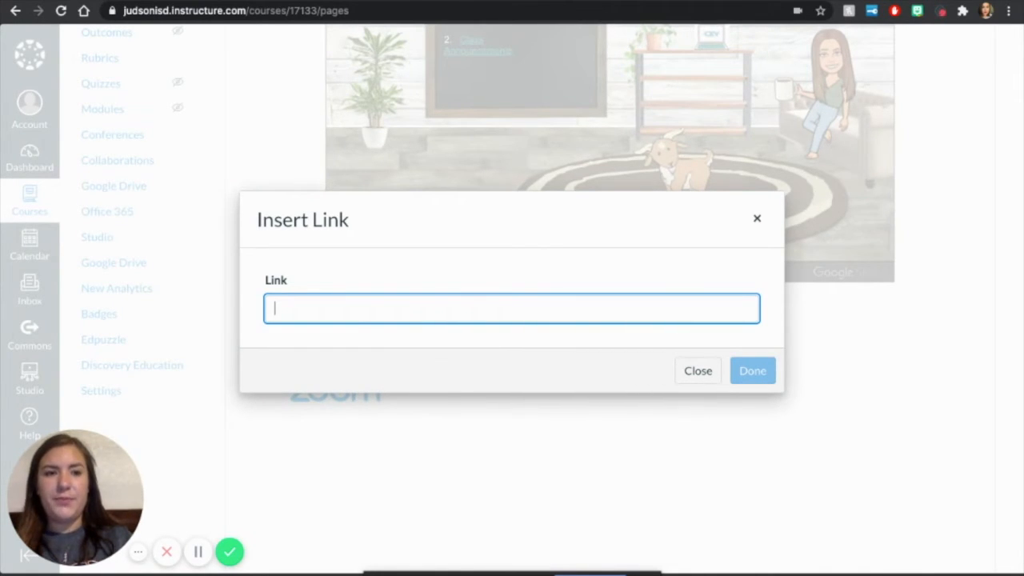
Step: Search Google for "zoom" in a new browser tab, open the zoom.us site and copy its web address
key("ctrl+t")
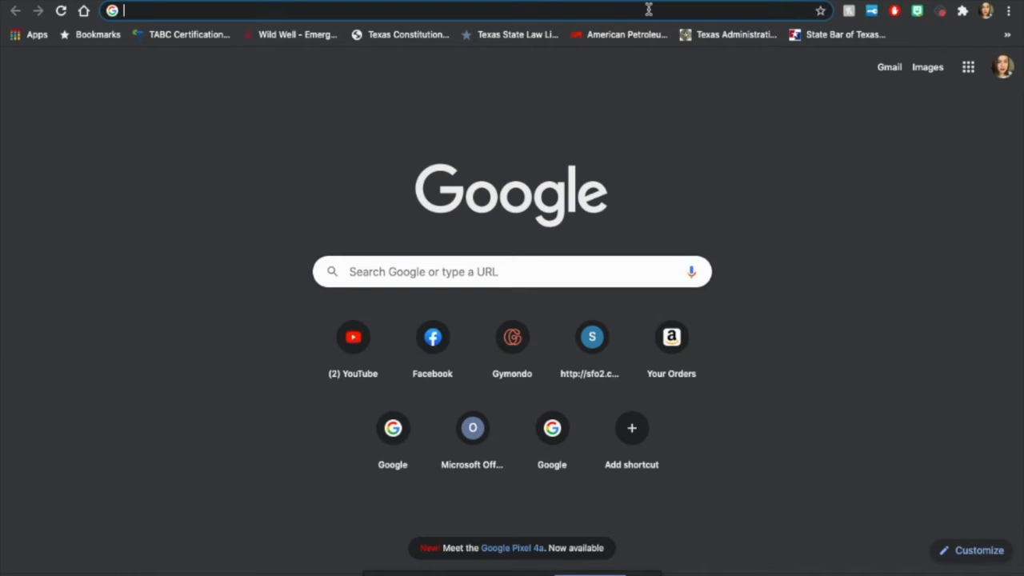
type("zoom")
key("Return")
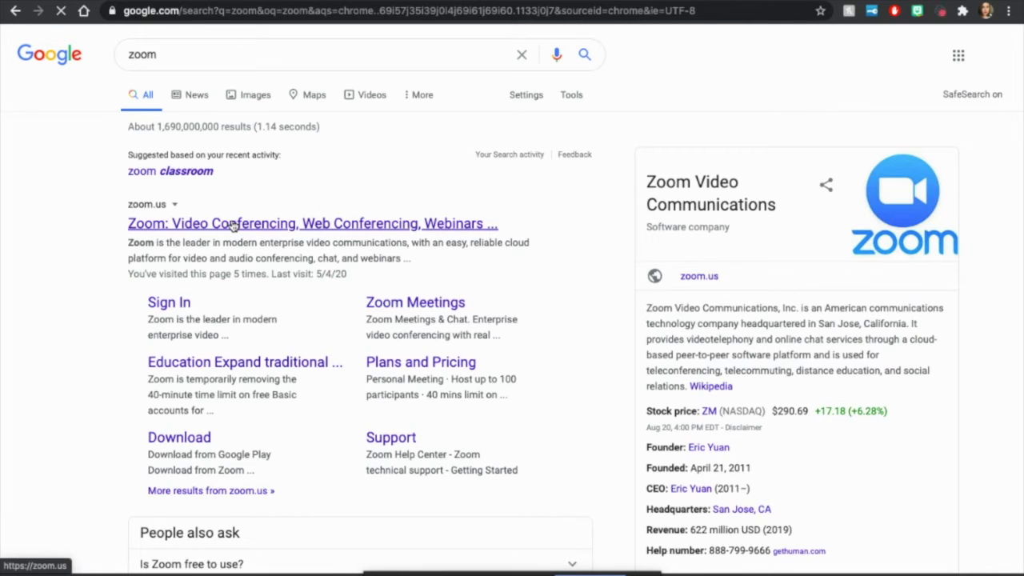
left_click(232, 225)
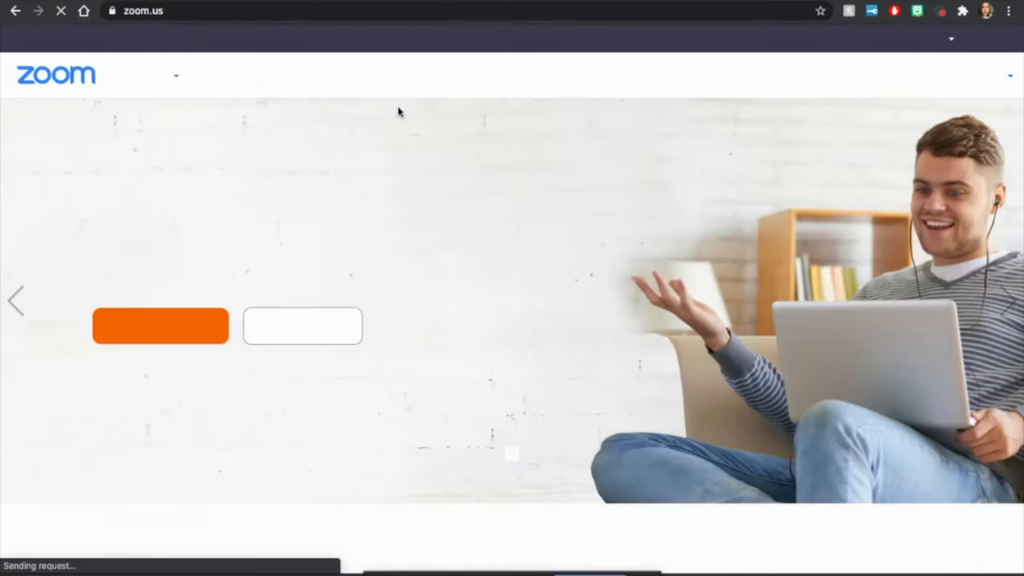
left_click(202, 10)
right_click(204, 11)
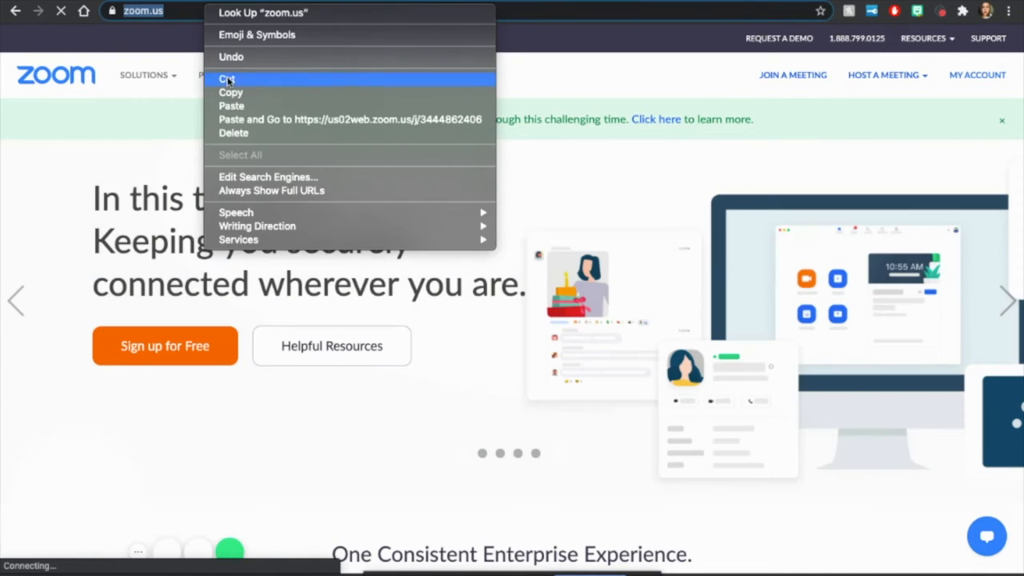
left_click(234, 93)
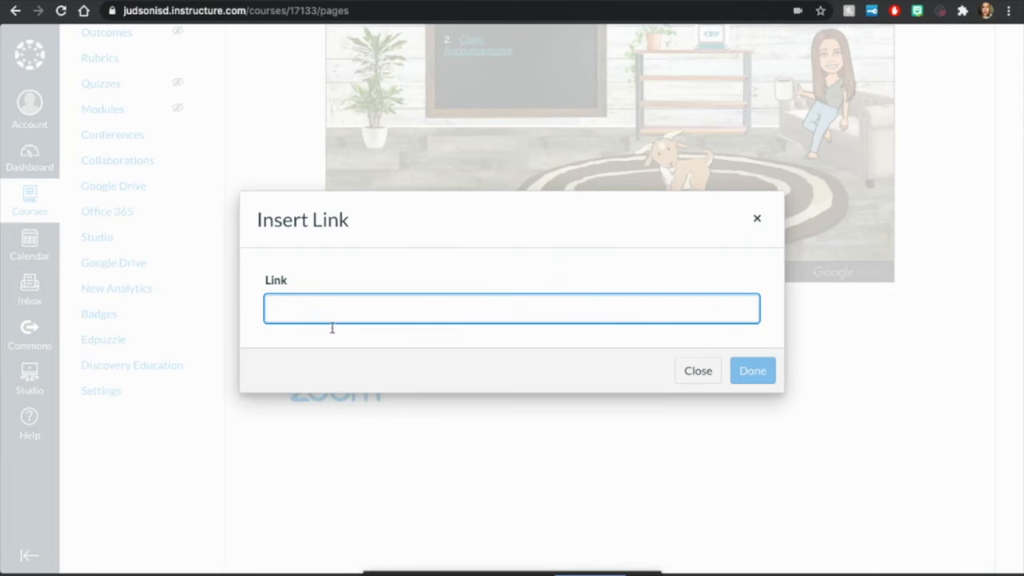
right_click(327, 312)
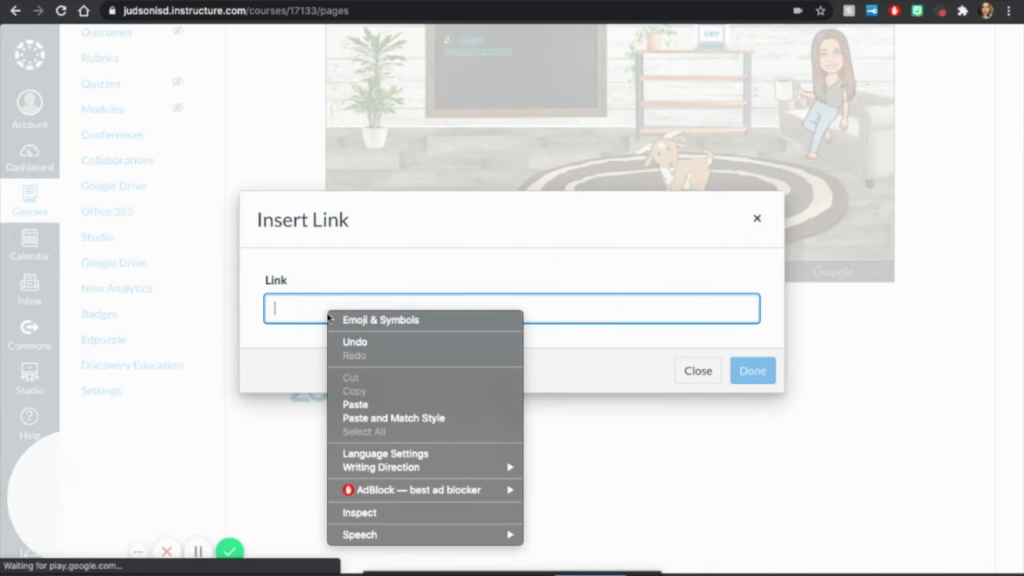
left_click(366, 406)
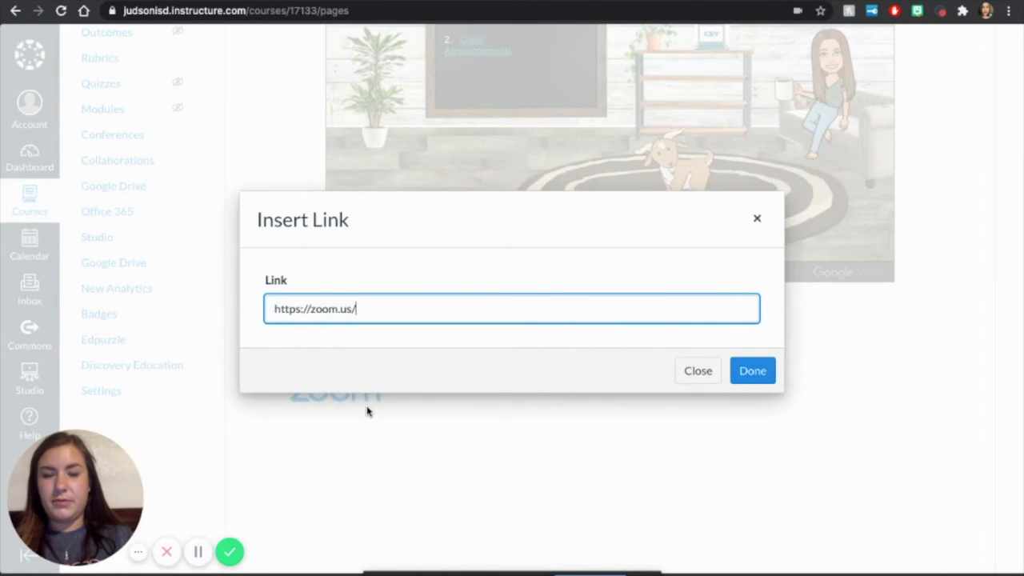
left_click(755, 372)
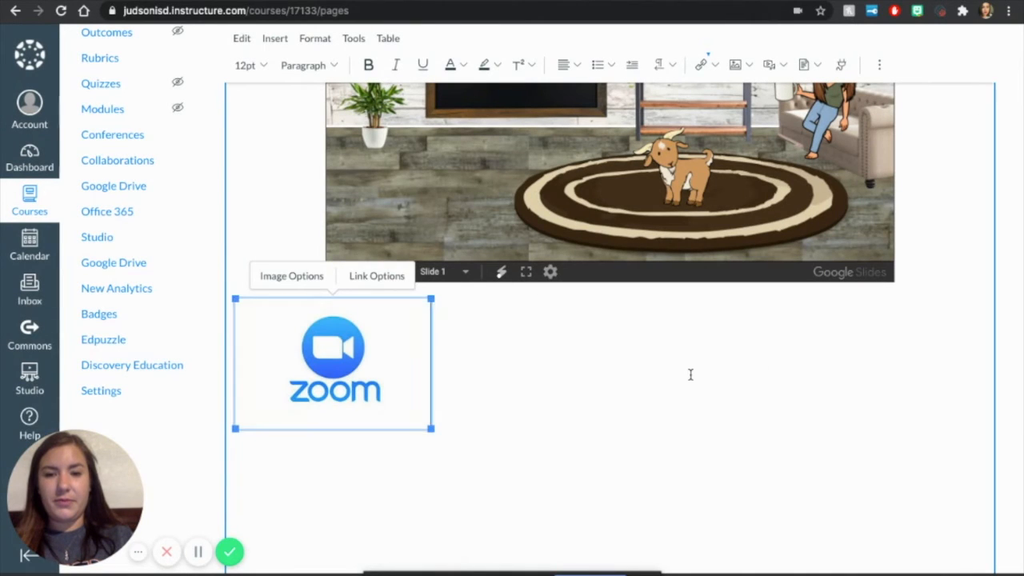
left_click(434, 370)
left_click(362, 362)
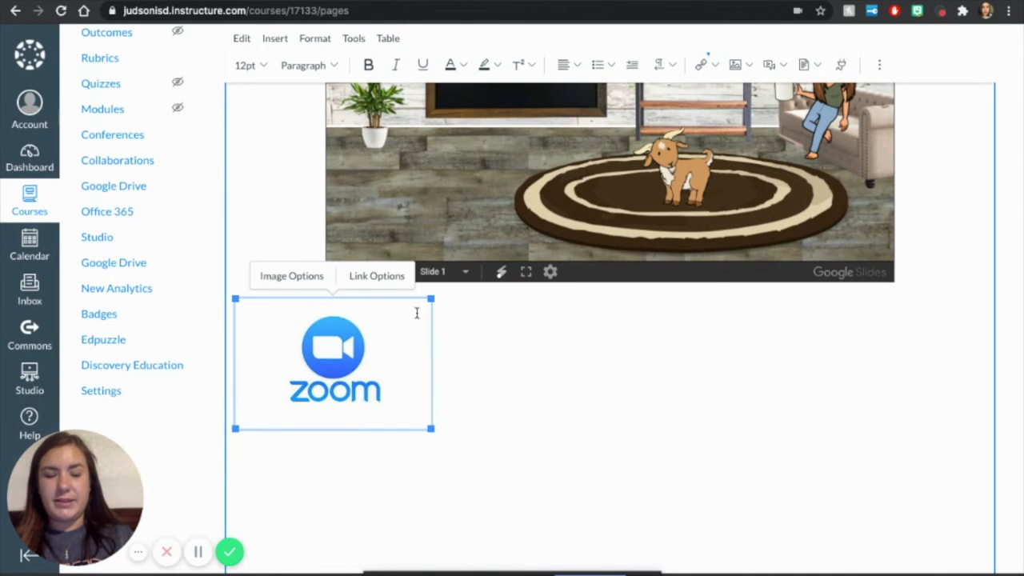
Step: Center the linked Zoom logo image below the embedded Virtual Classroom slides
left_click(574, 65)
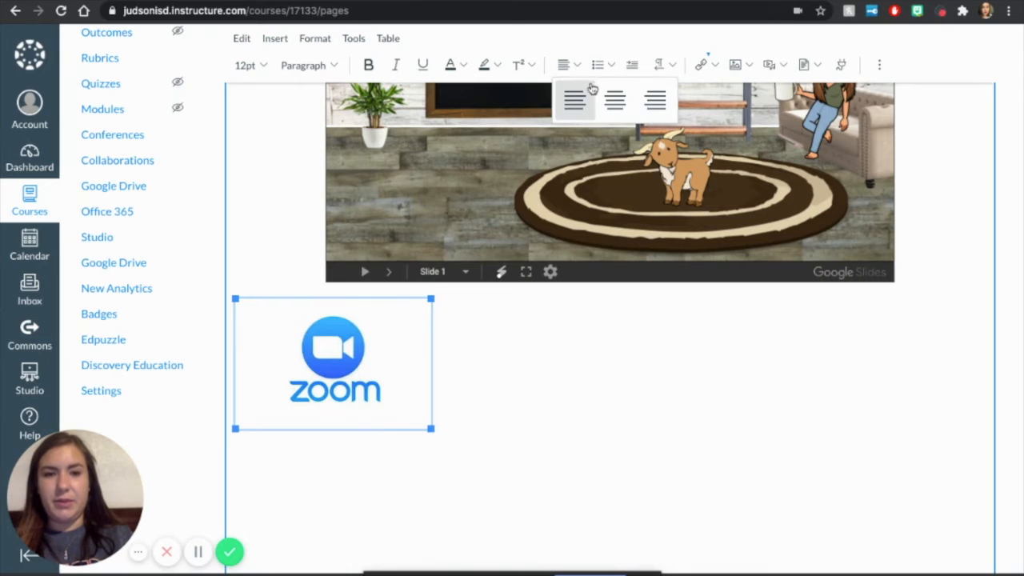
left_click(614, 99)
left_click(656, 455)
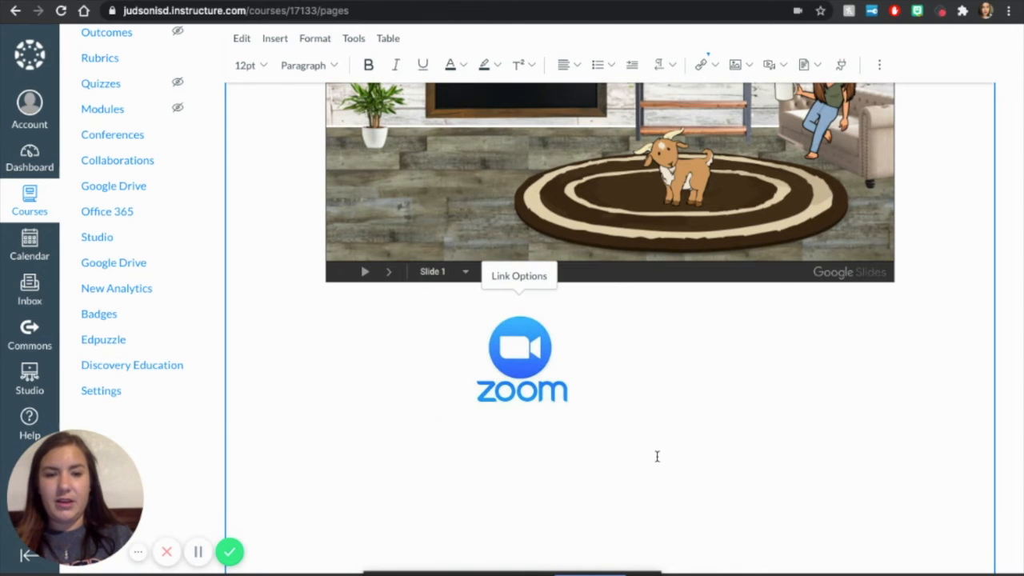
scroll(656, 456, "down", 3)
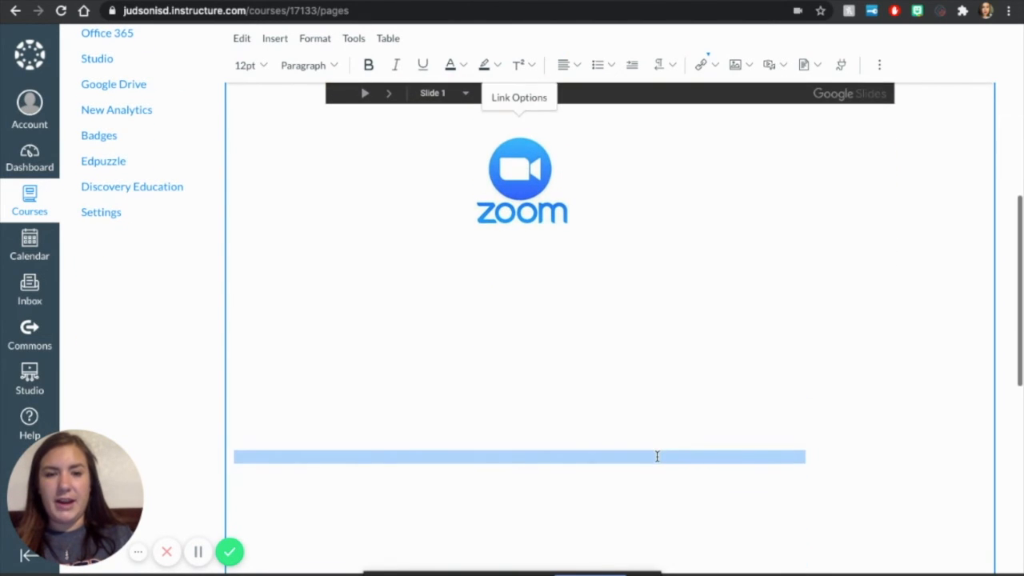
left_click(602, 179)
left_click(650, 181)
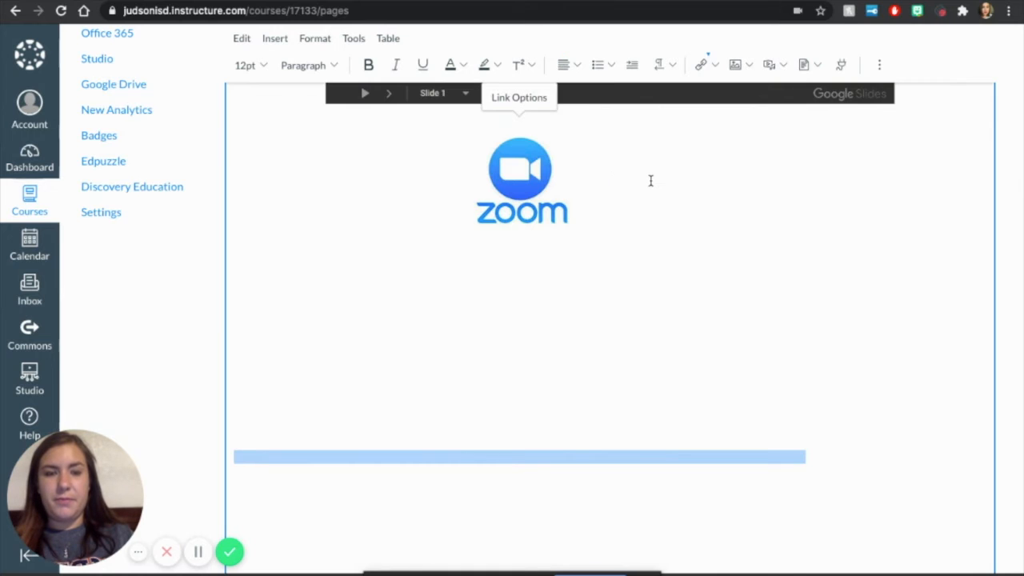
scroll(650, 180, "up", 8)
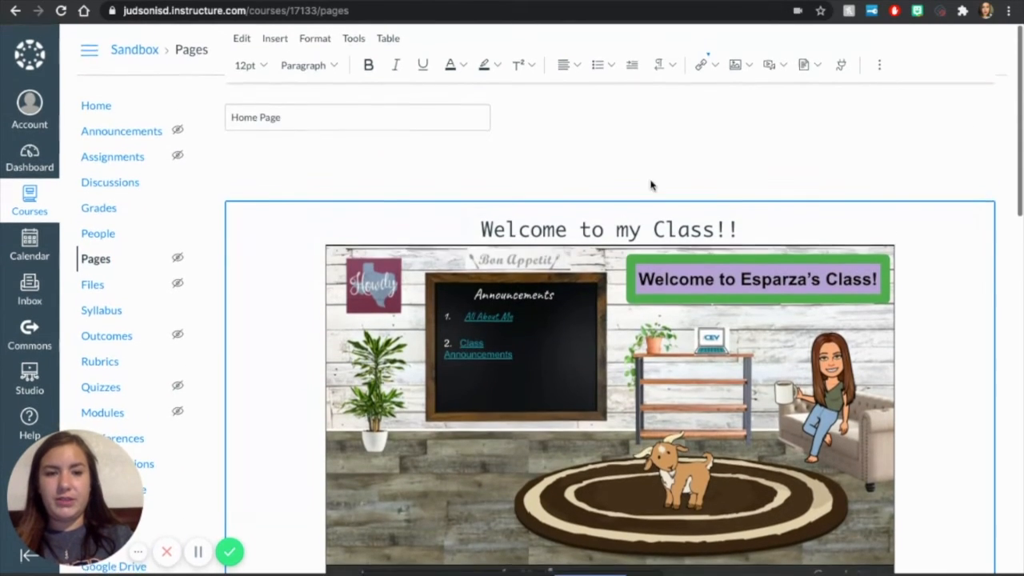
scroll(651, 182, "down", 5)
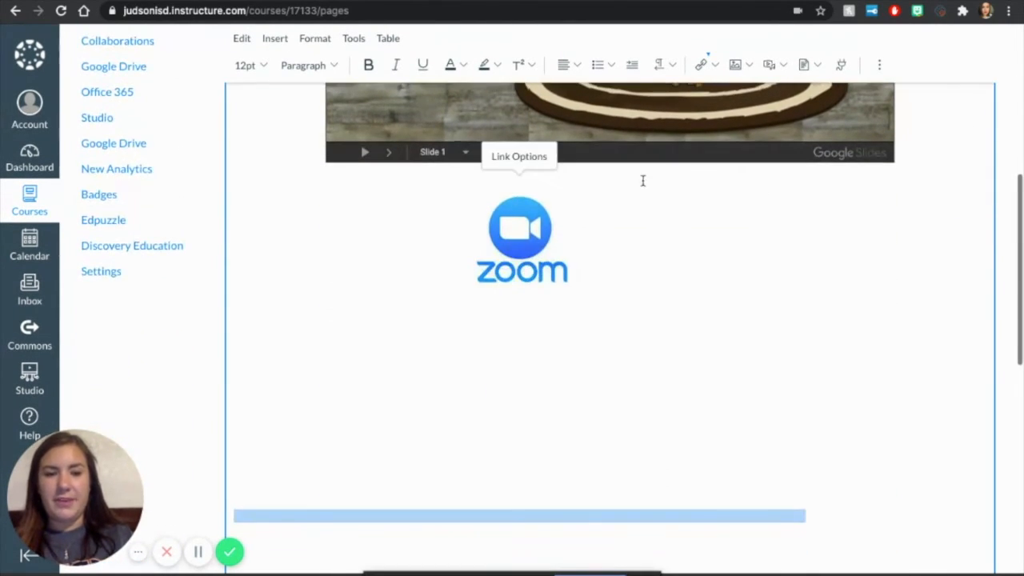
left_click(587, 232)
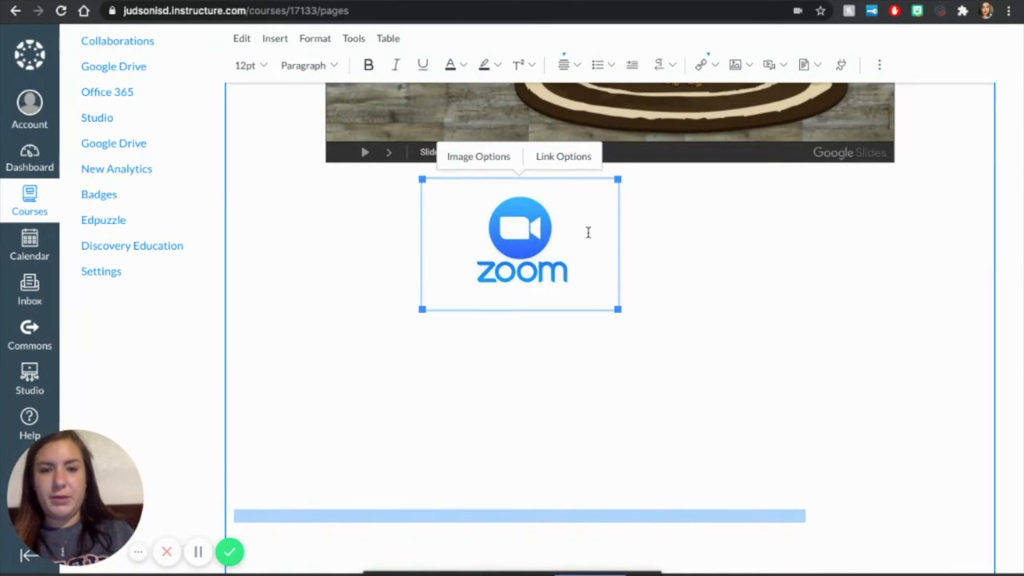
left_click(649, 247)
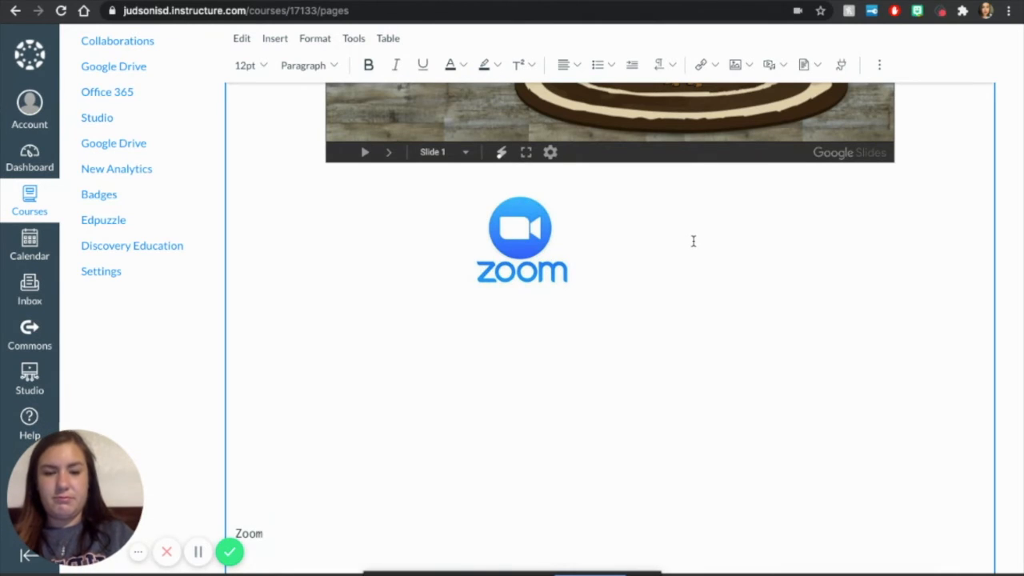
key("BackSpace")
key("BackSpace")
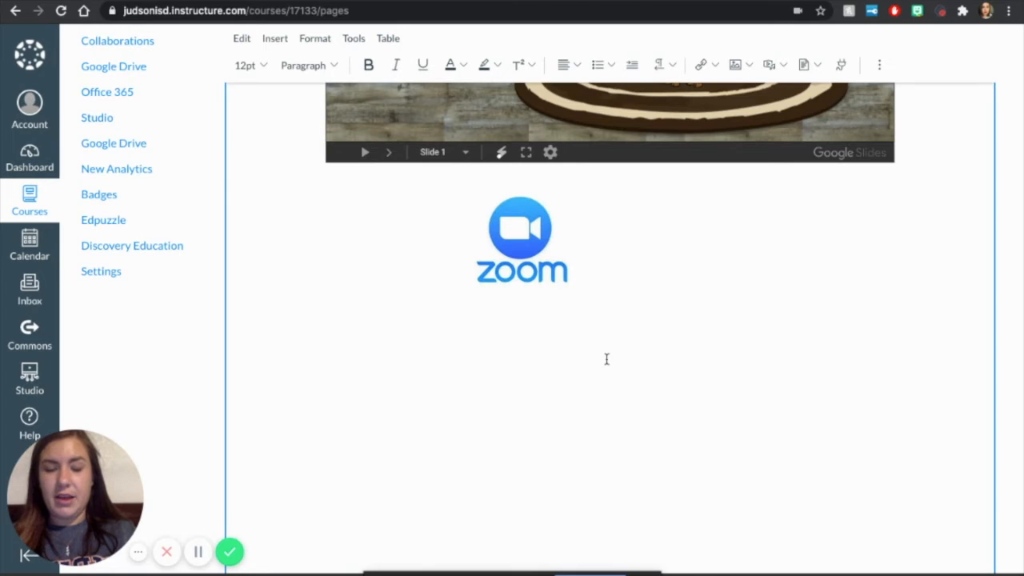
left_click(586, 240)
left_click(704, 284)
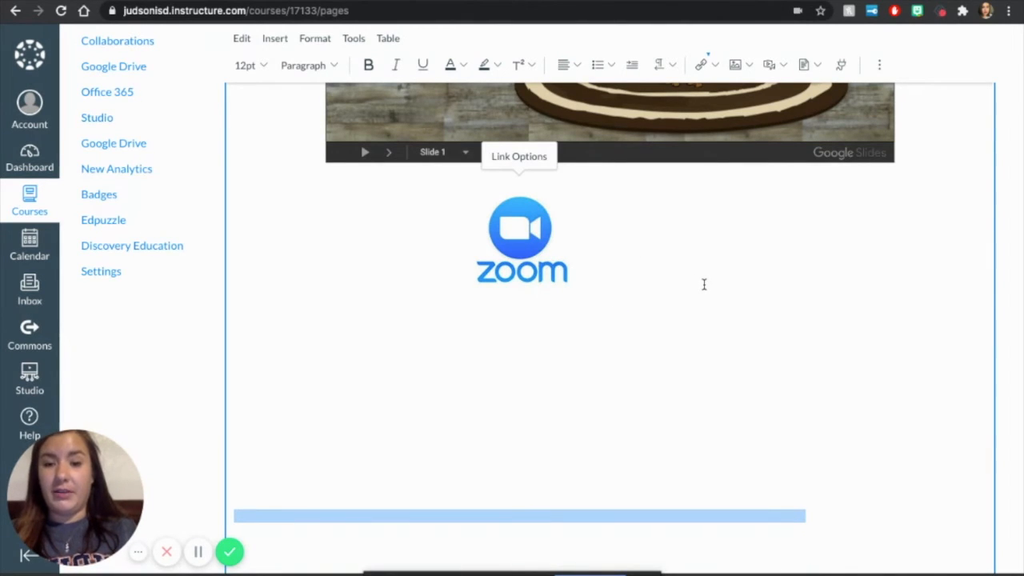
left_click(599, 419)
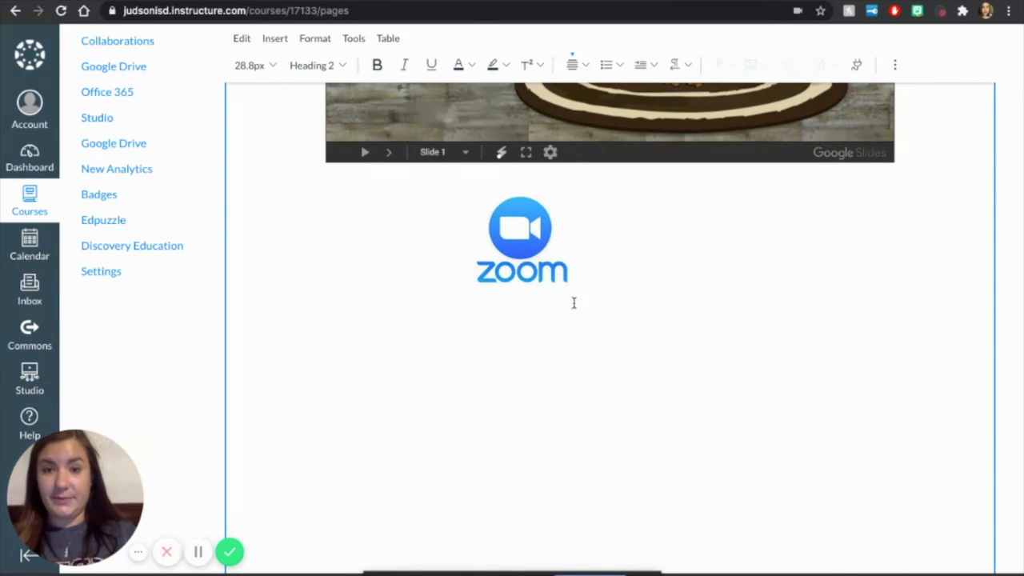
left_click(623, 256)
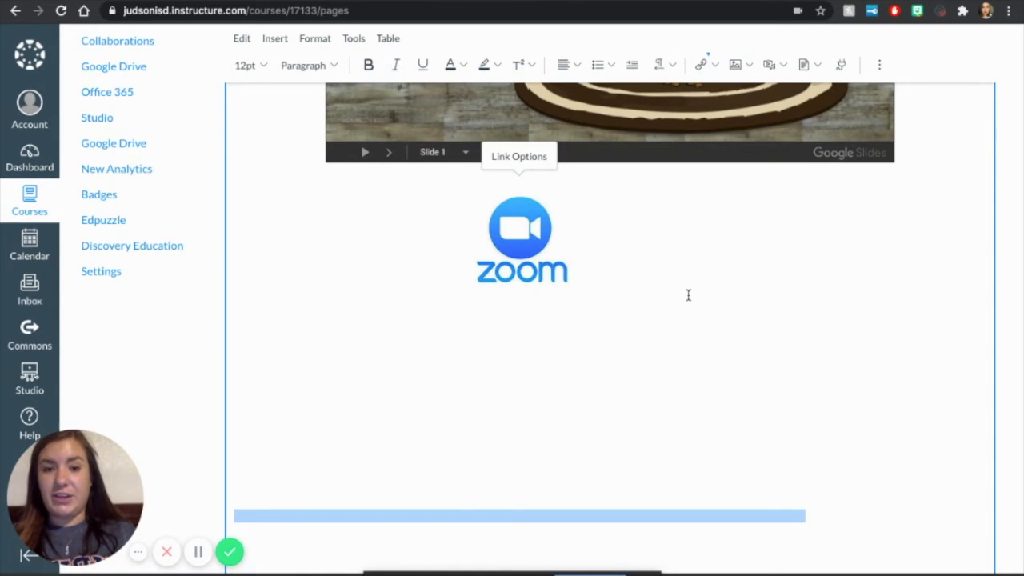
left_click(496, 228)
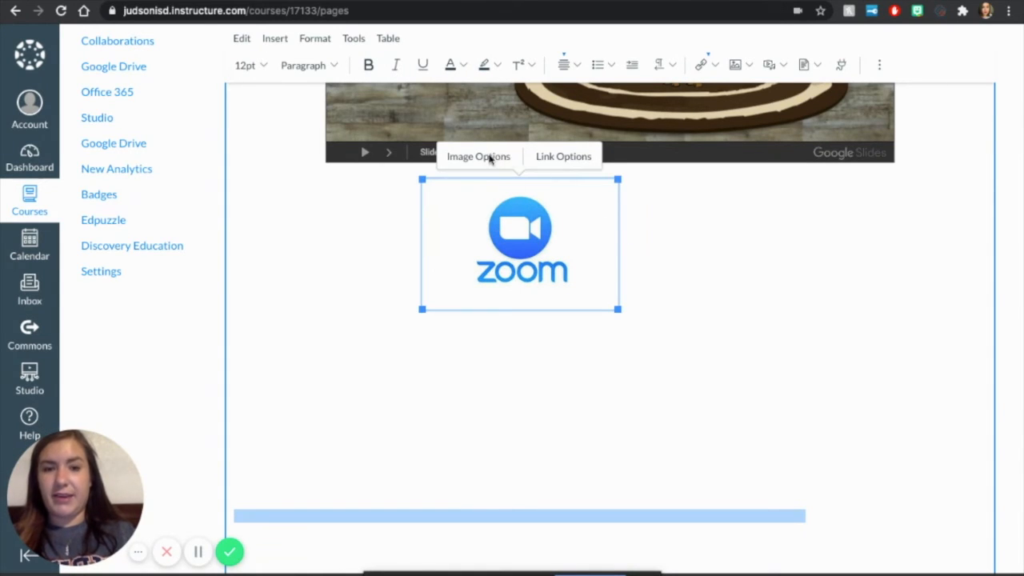
left_click(678, 427)
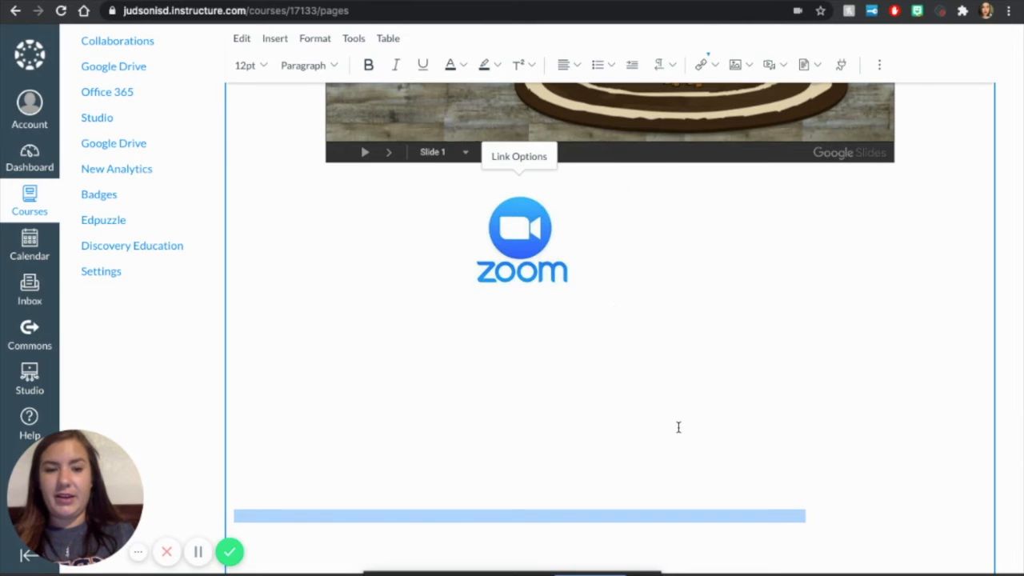
Step: Save the home page and check the embedded slides and the Zoom logo on the saved page
scroll(677, 381, "up", 10)
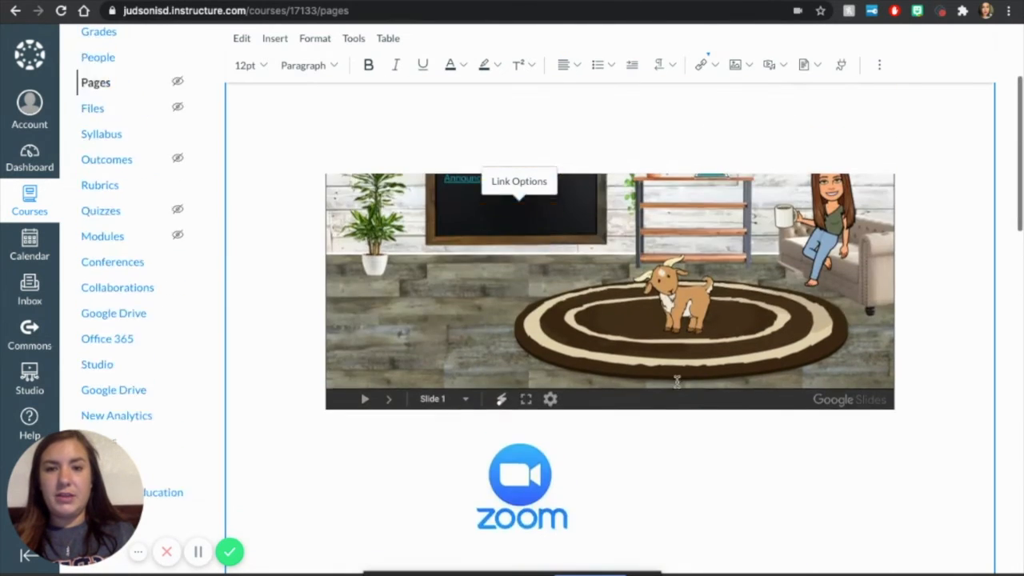
scroll(677, 381, "down", 15)
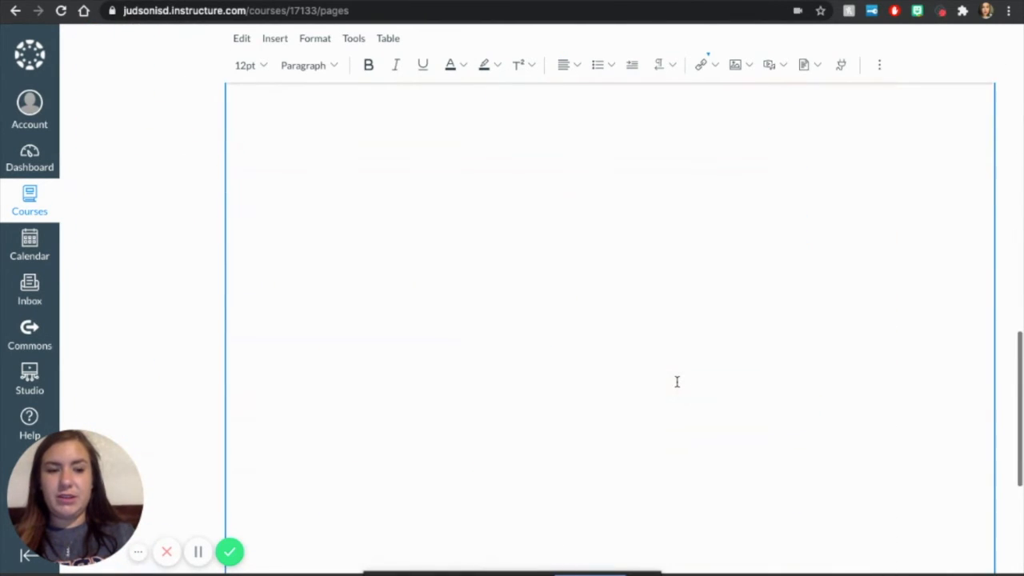
left_click(980, 540)
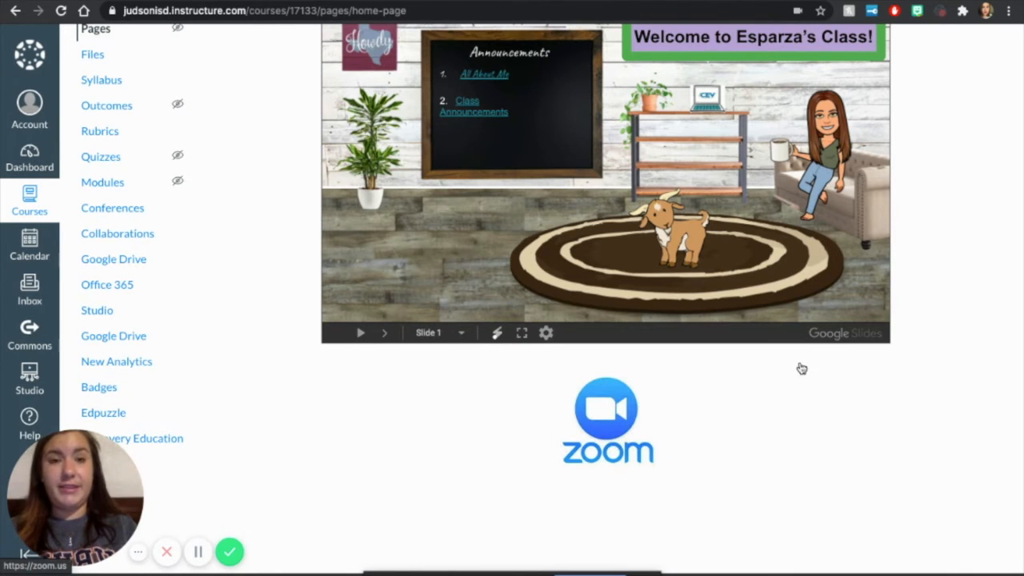
scroll(801, 367, "up", 3)
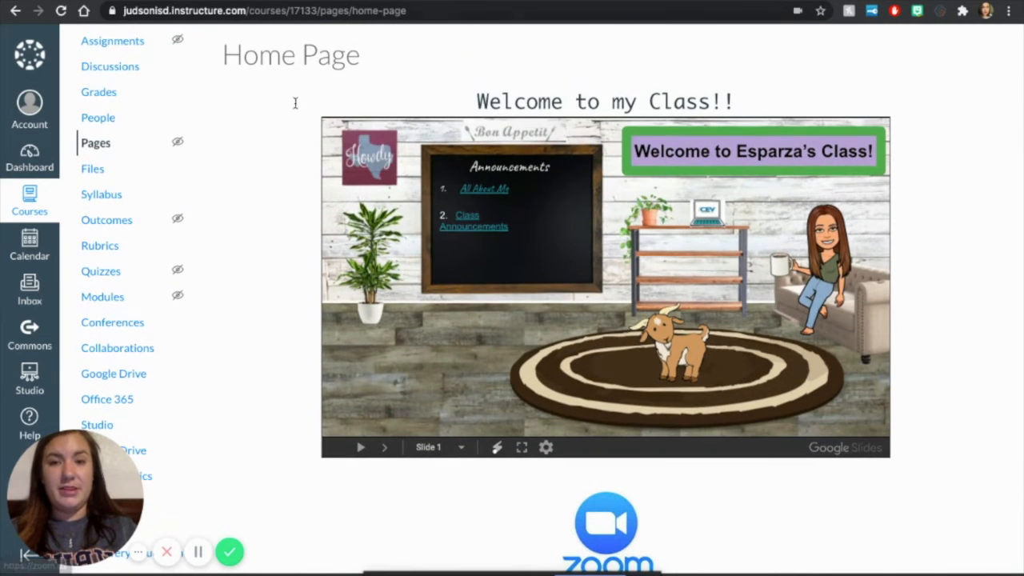
left_click(614, 369)
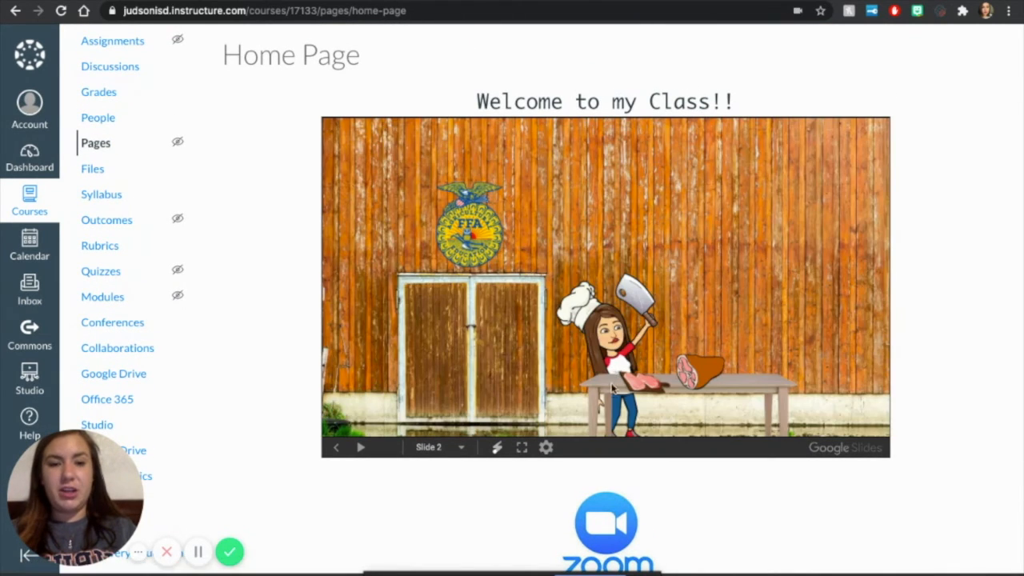
left_click(612, 391)
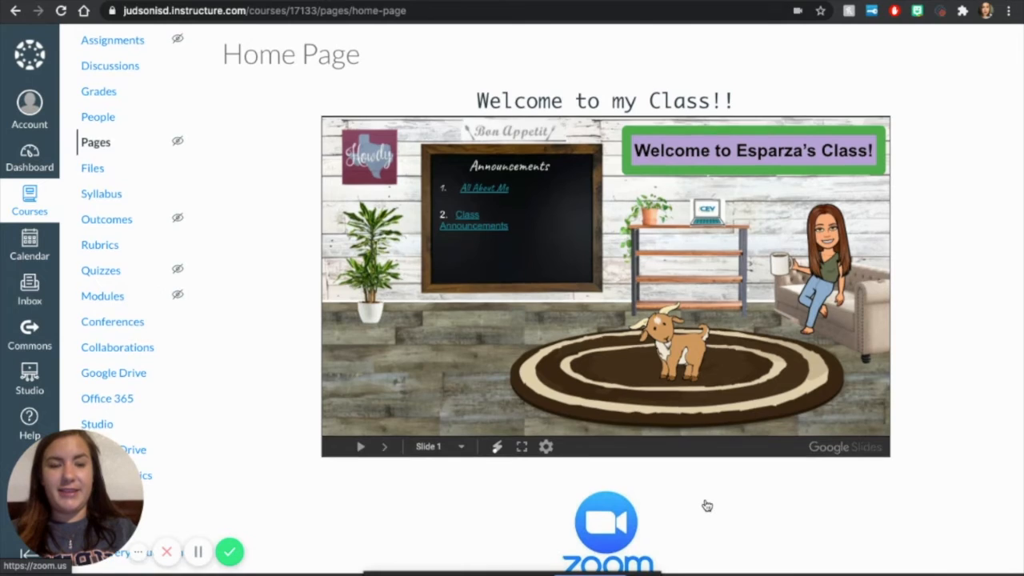
scroll(706, 503, "down", 3)
scroll(707, 506, "up", 3)
scroll(707, 505, "up", 2)
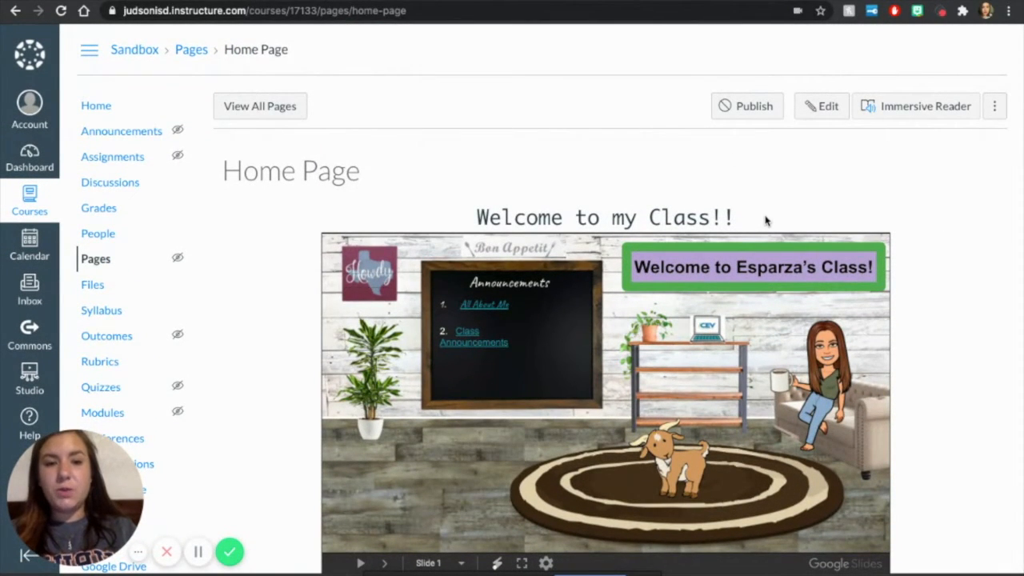
Step: Publish Home Page and mark it as the front page in the Sandbox course's pages list
left_click(106, 107)
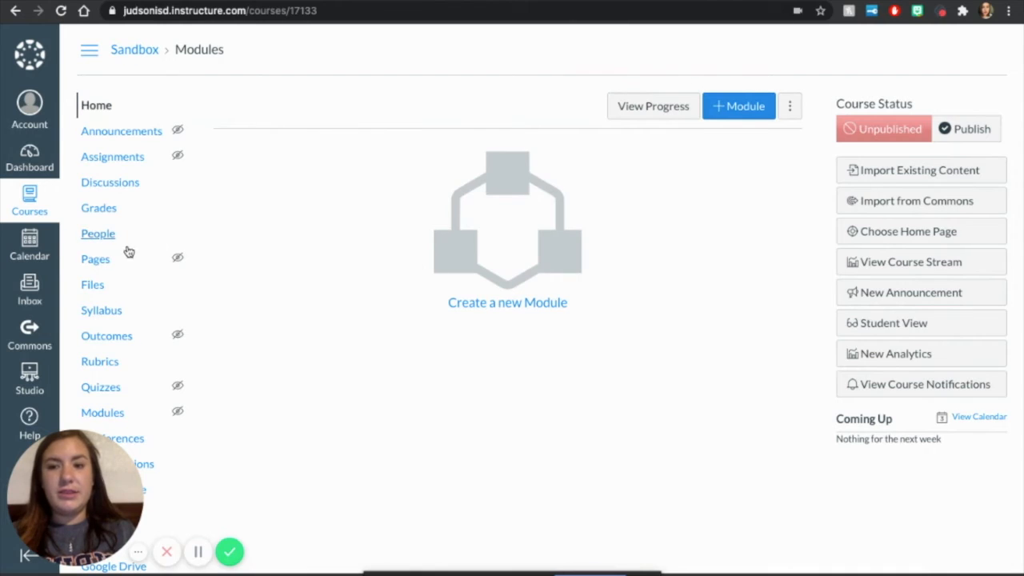
left_click(96, 260)
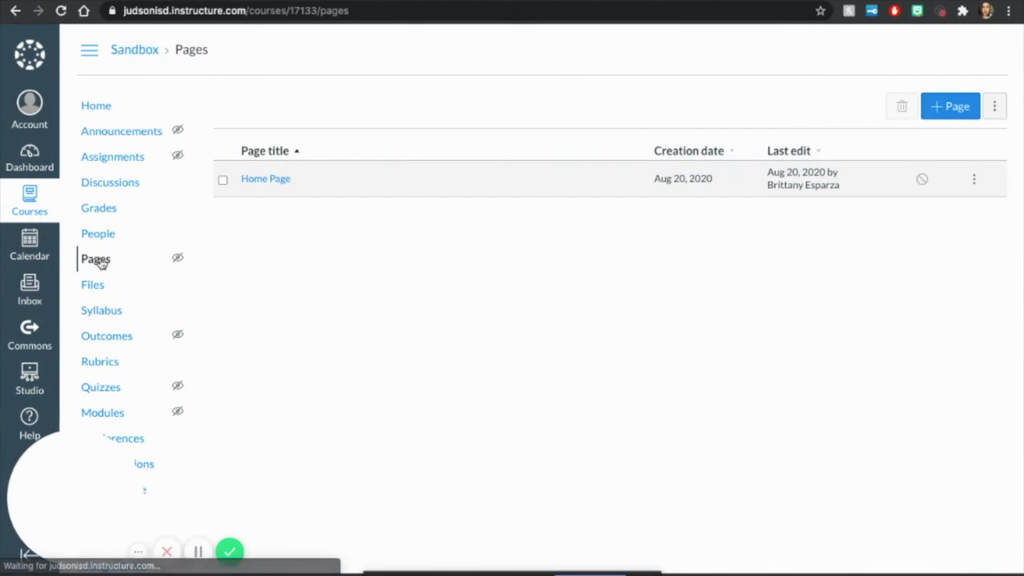
left_click(279, 179)
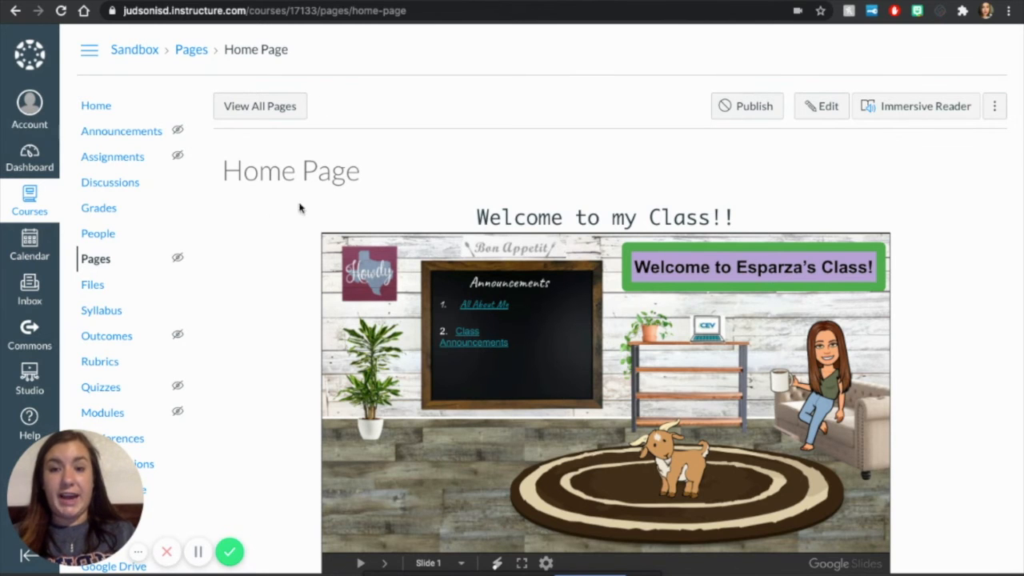
scroll(272, 227, "down", 4)
scroll(272, 228, "up", 2)
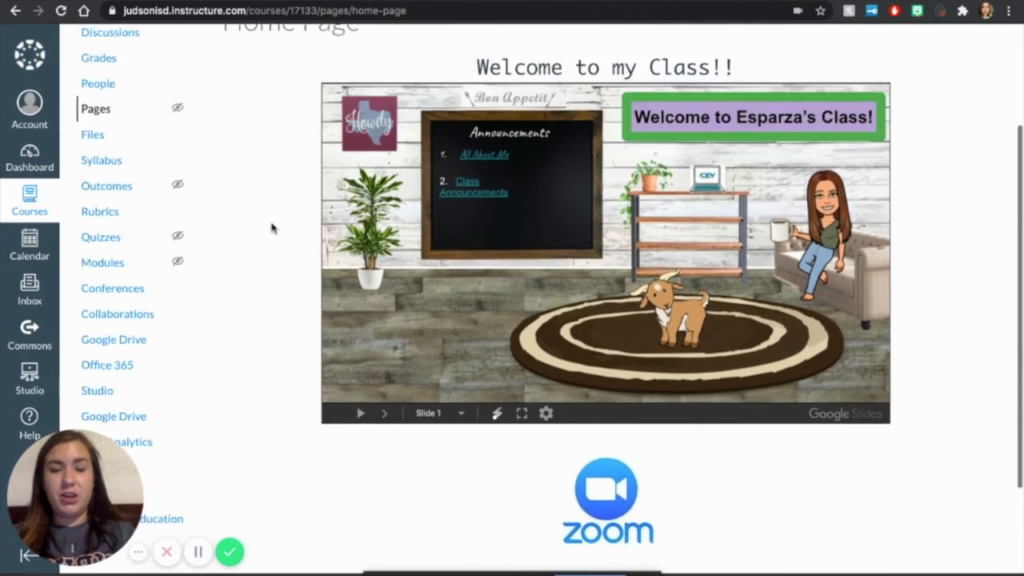
scroll(272, 228, "up", 2)
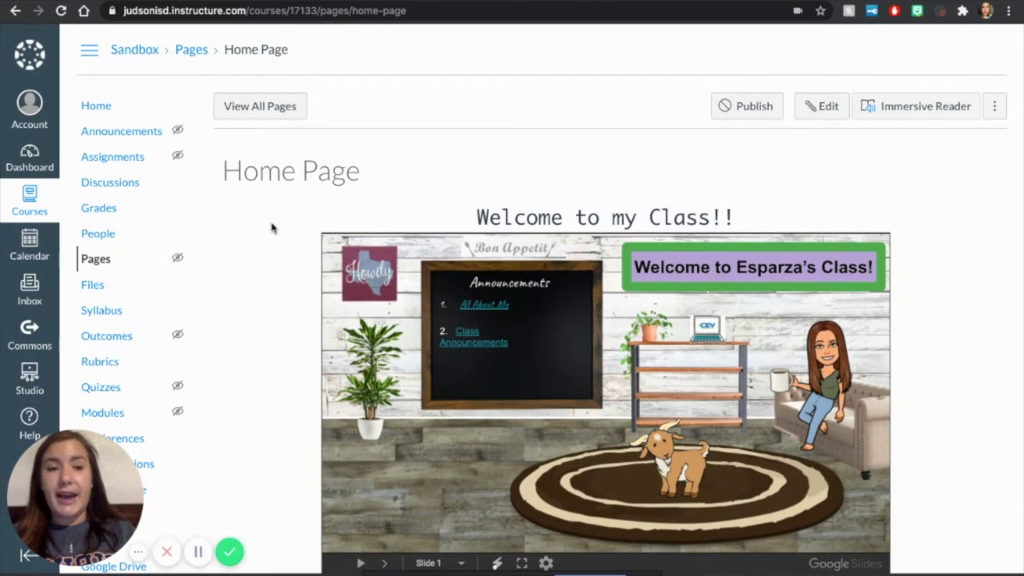
left_click(758, 106)
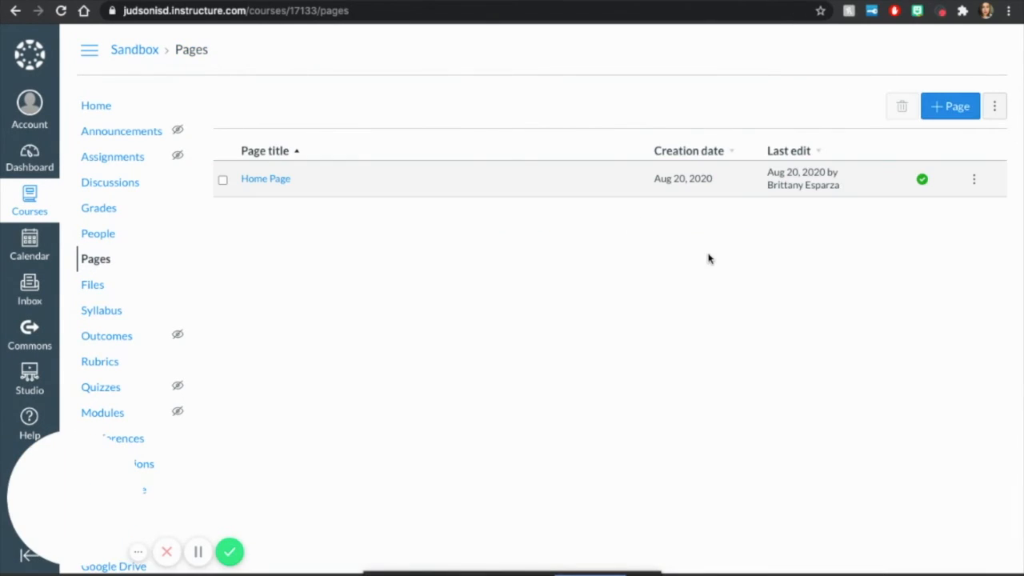
left_click(973, 180)
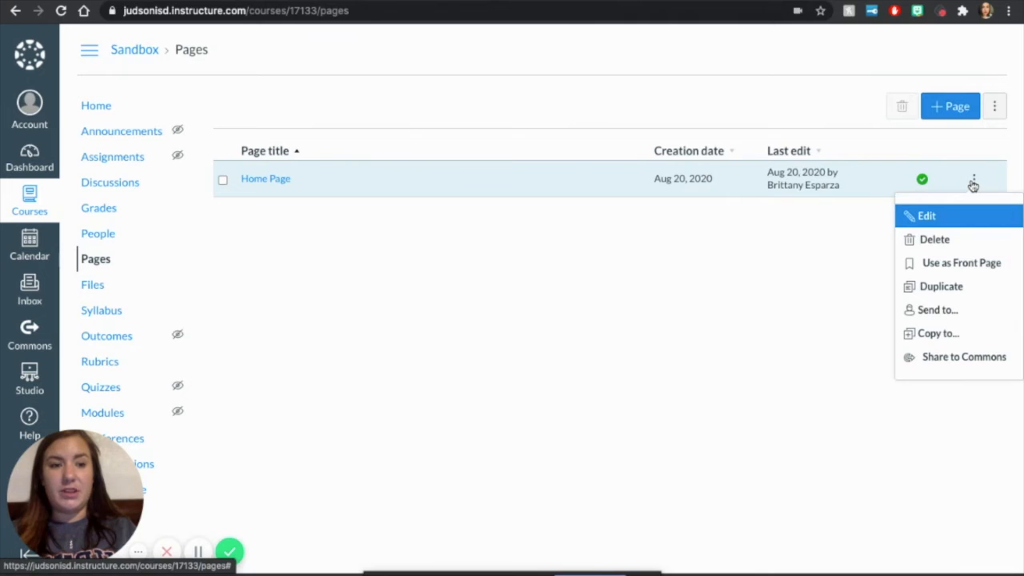
left_click(954, 264)
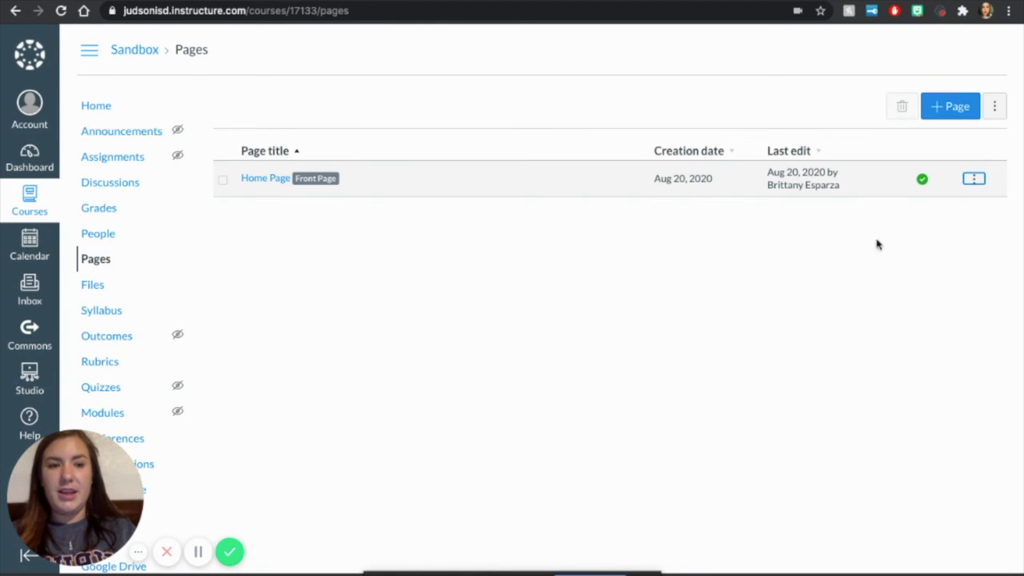
Step: Set the Sandbox course's home page to Pages Front Page and review how the welcome page displays there
left_click(96, 107)
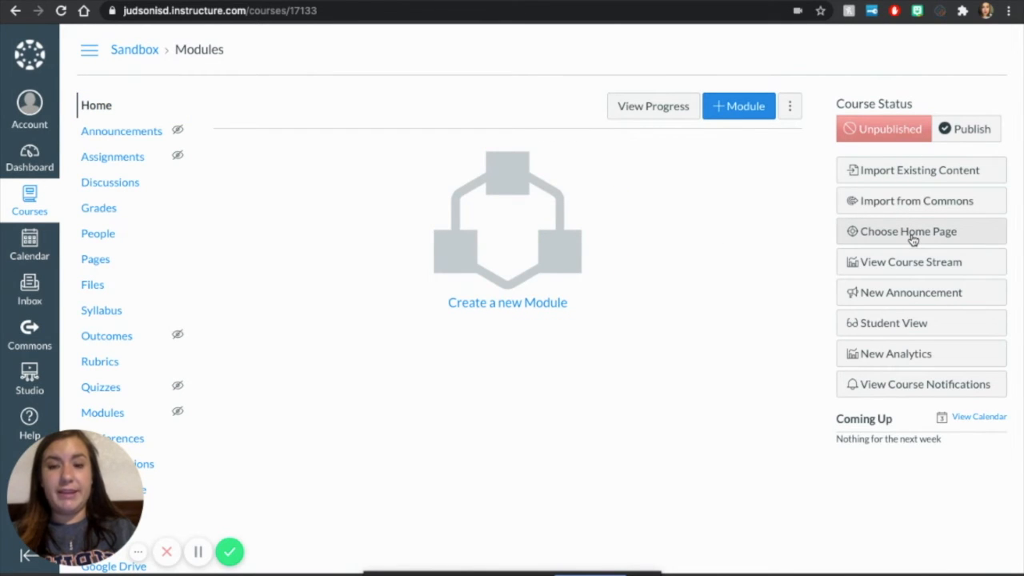
left_click(913, 237)
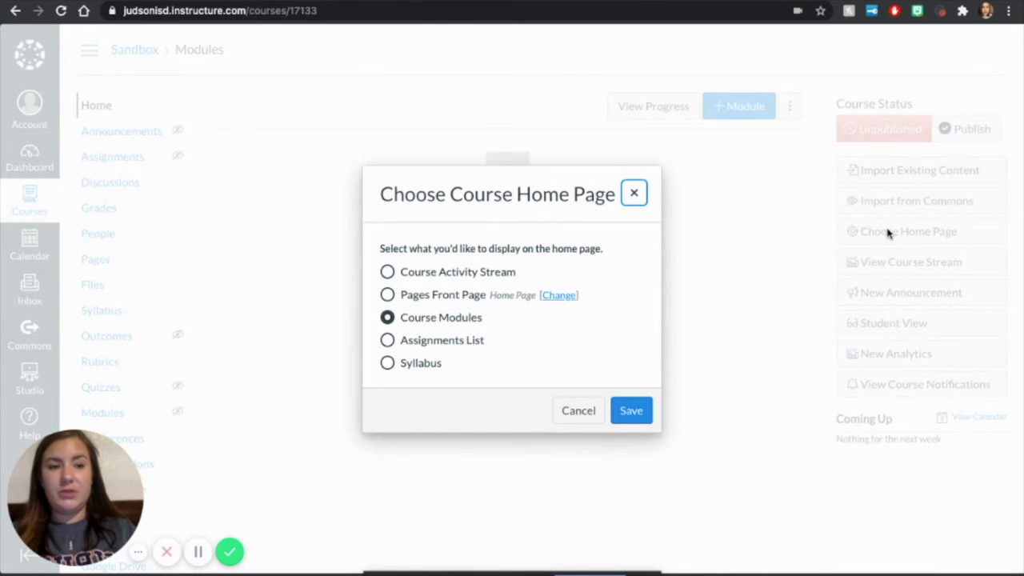
left_click(388, 295)
left_click(631, 414)
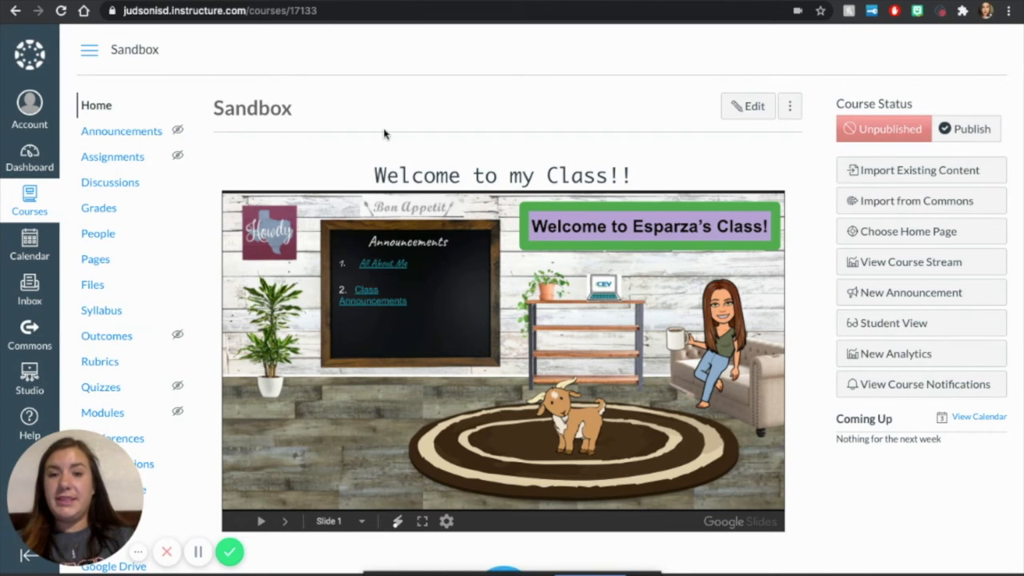
scroll(541, 147, "down", 3)
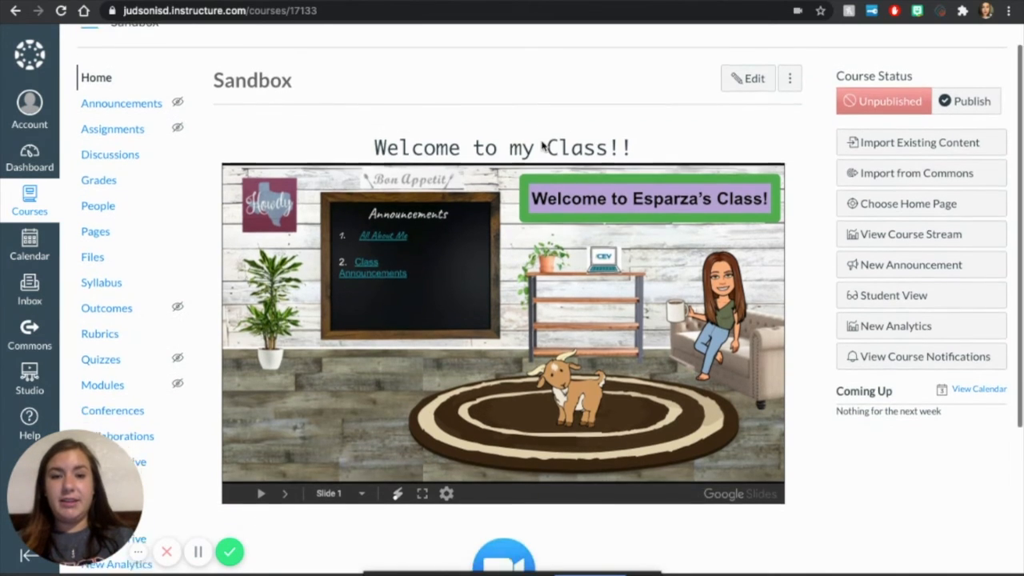
scroll(754, 430, "up", 3)
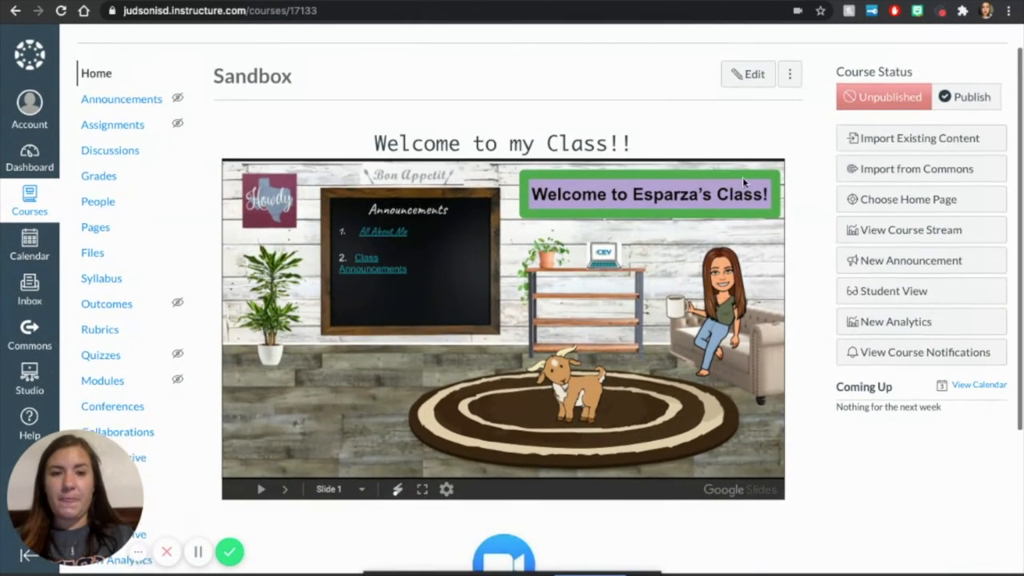
scroll(743, 183, "down", 3)
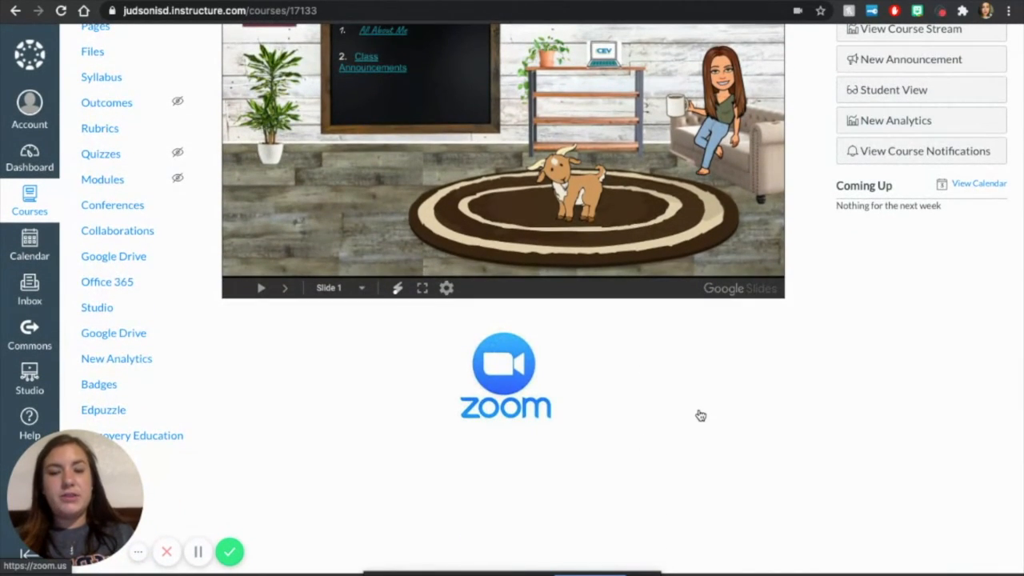
Step: Review the Sandbox home page, advancing the embedded slides to slide 2 and checking the Zoom logo below them
scroll(701, 415, "up", 3)
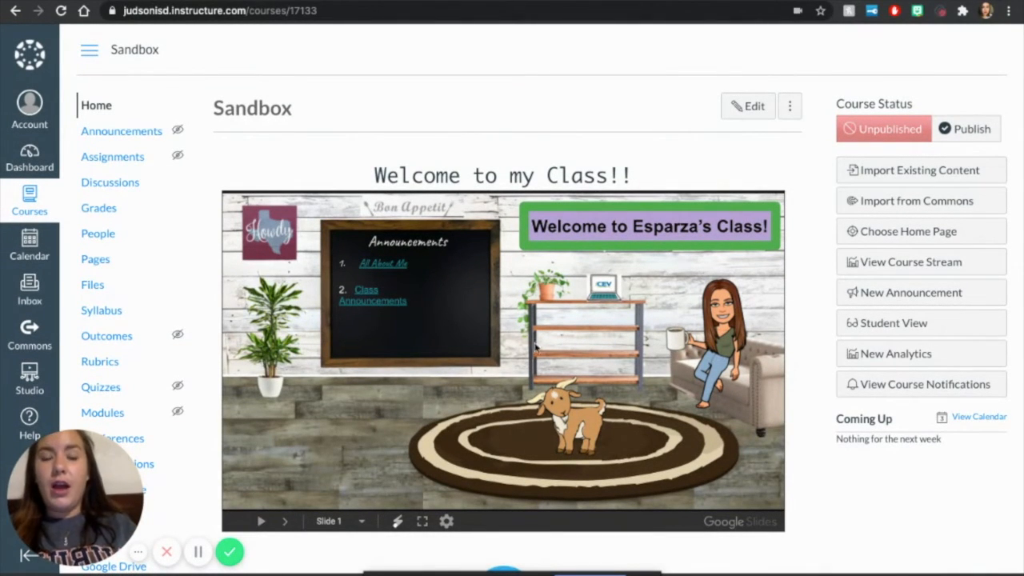
left_click(593, 335)
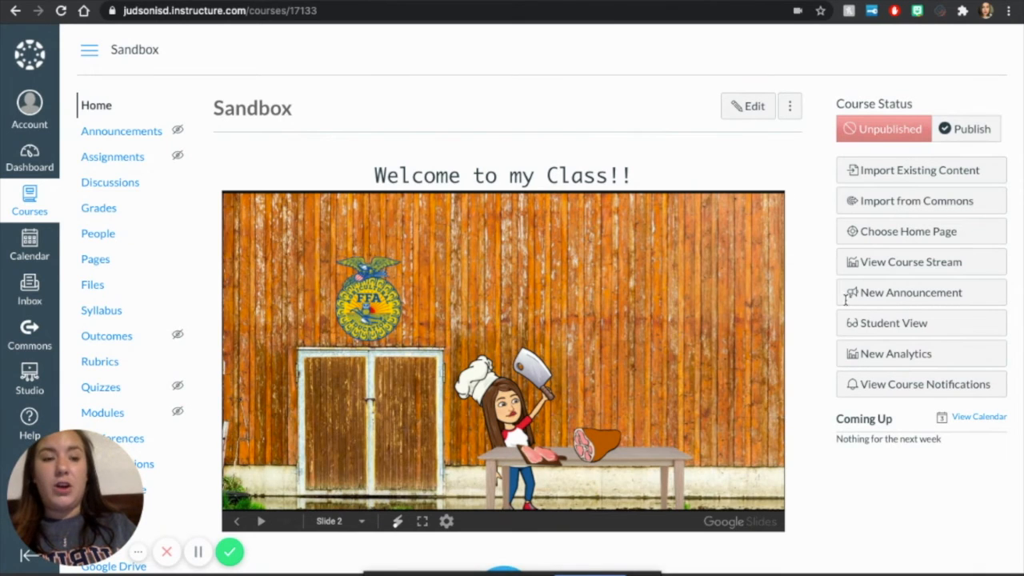
scroll(802, 258, "down", 2)
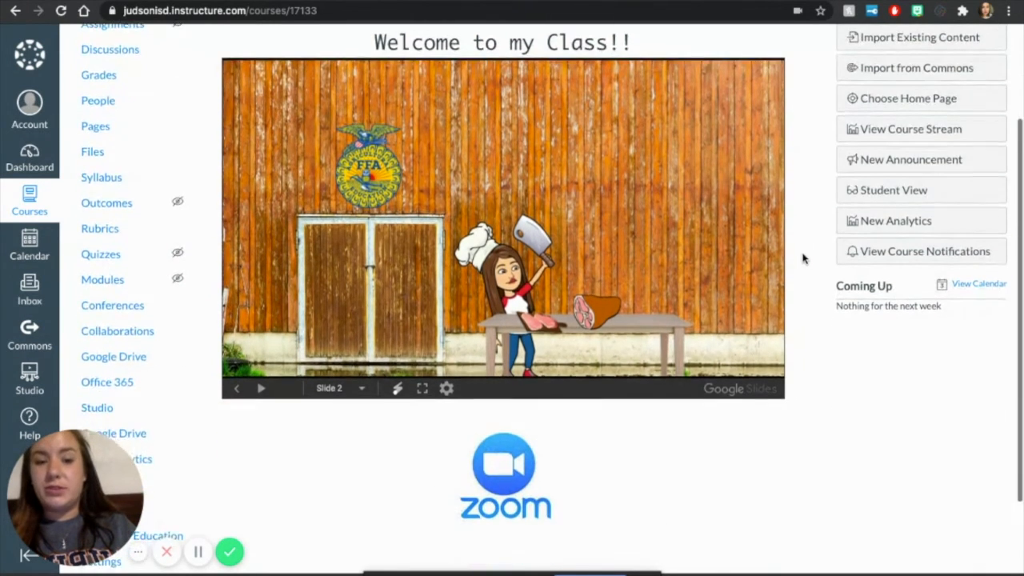
scroll(802, 259, "down", 2)
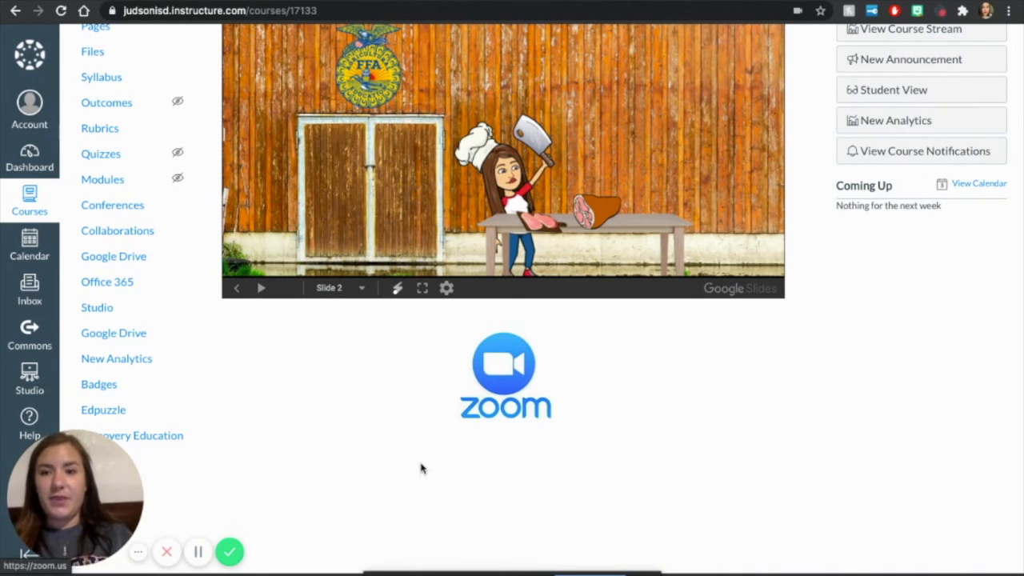
scroll(352, 377, "up", 3)
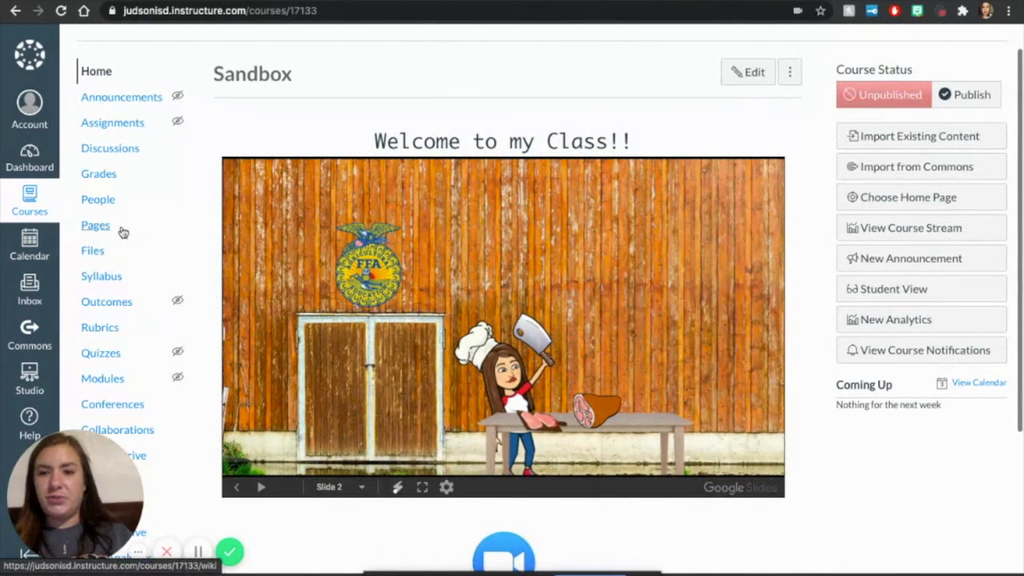
Step: Create a new page in the Sandbox course titled Class Materials with the opening line "For this class you will need:"
left_click(104, 229)
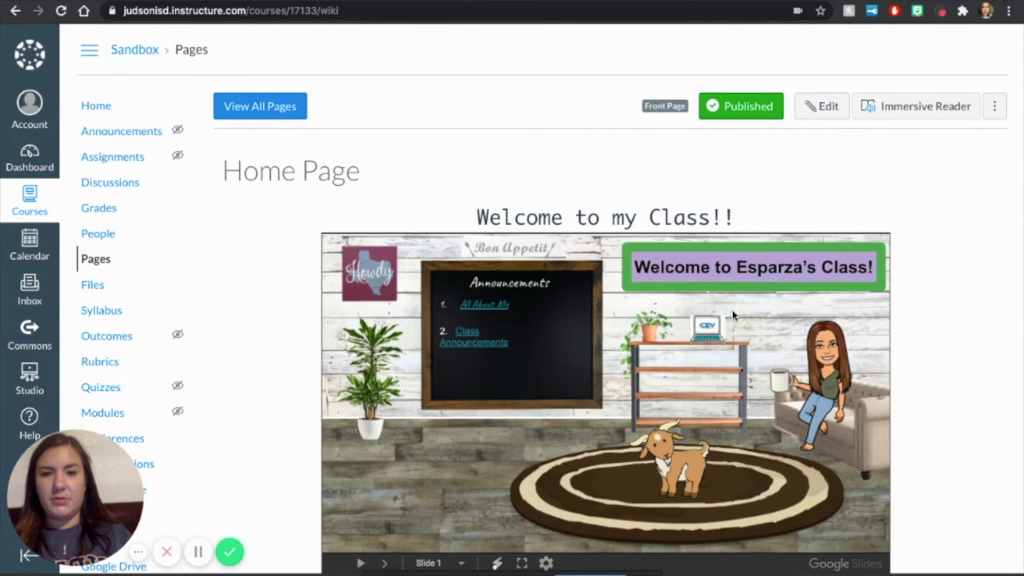
left_click(277, 108)
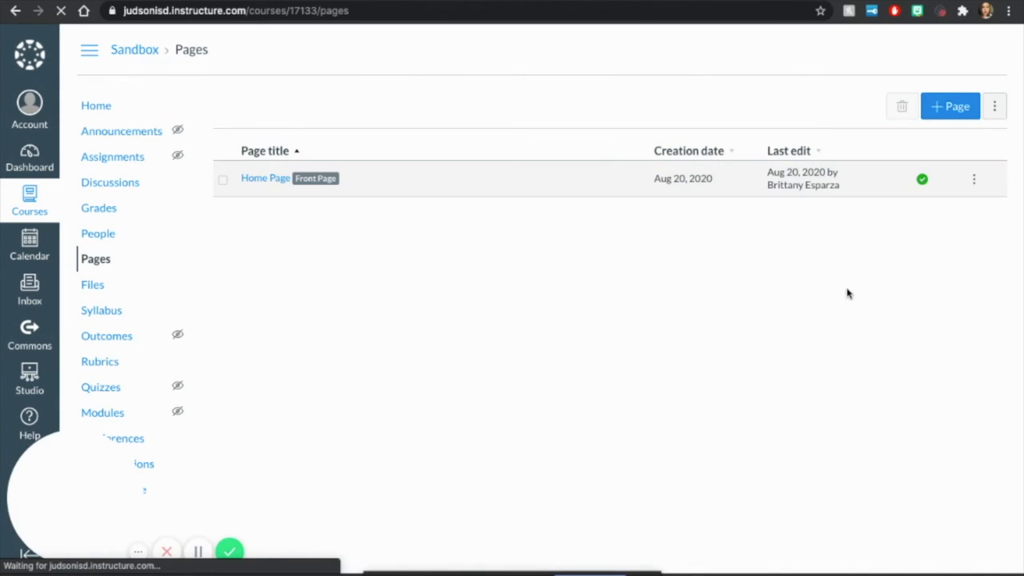
left_click(951, 112)
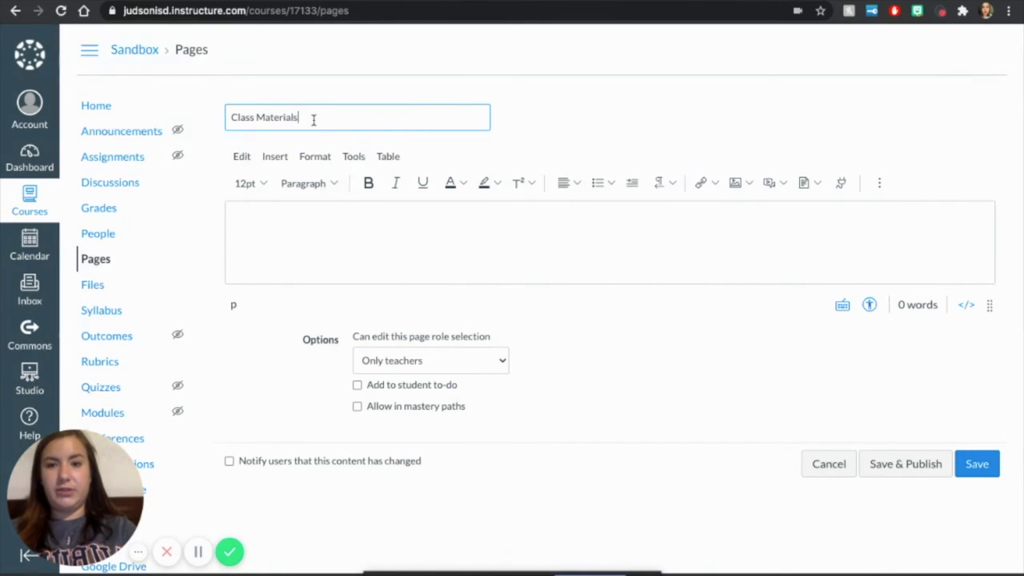
left_click(339, 213)
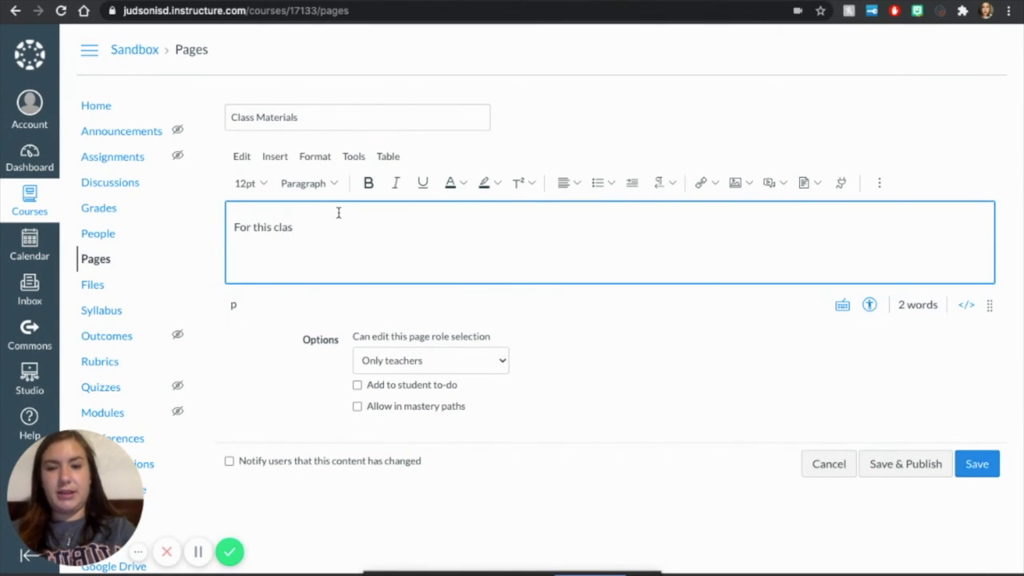
type("ou will need:")
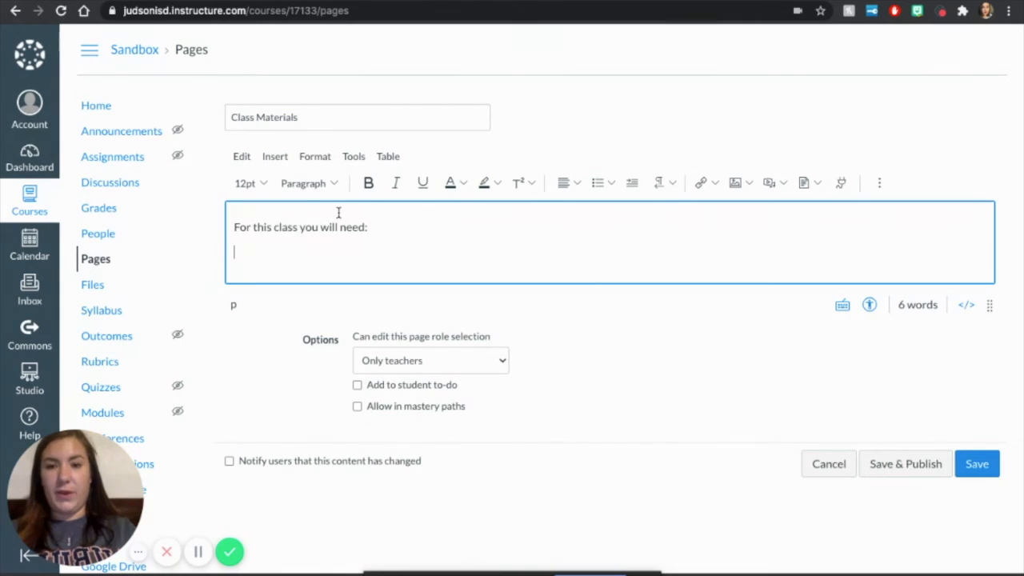
Step: Start a bulleted list below the opening line with the items Glue, Scissors and Paper
left_click(596, 184)
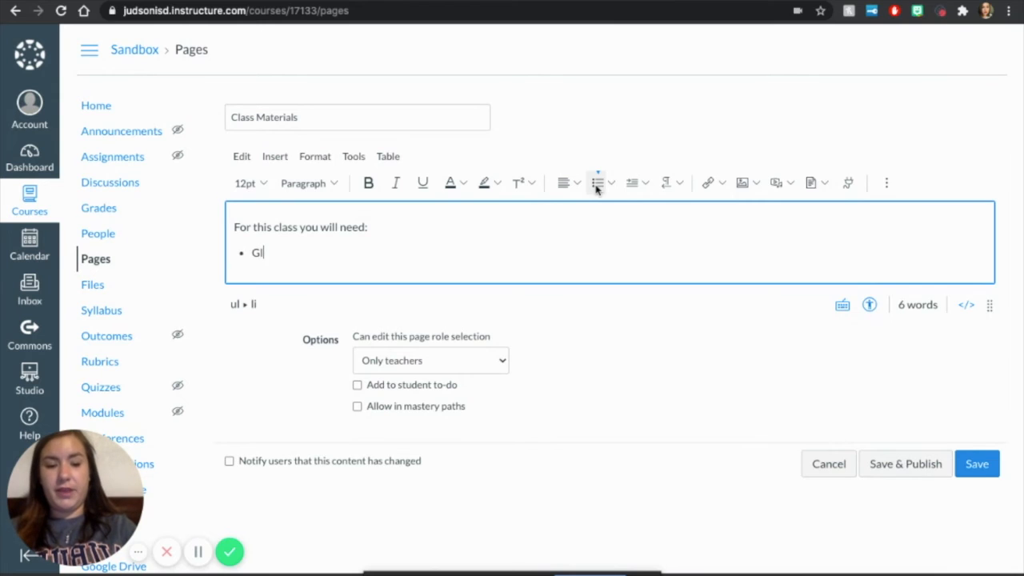
type("Glue")
key("Return")
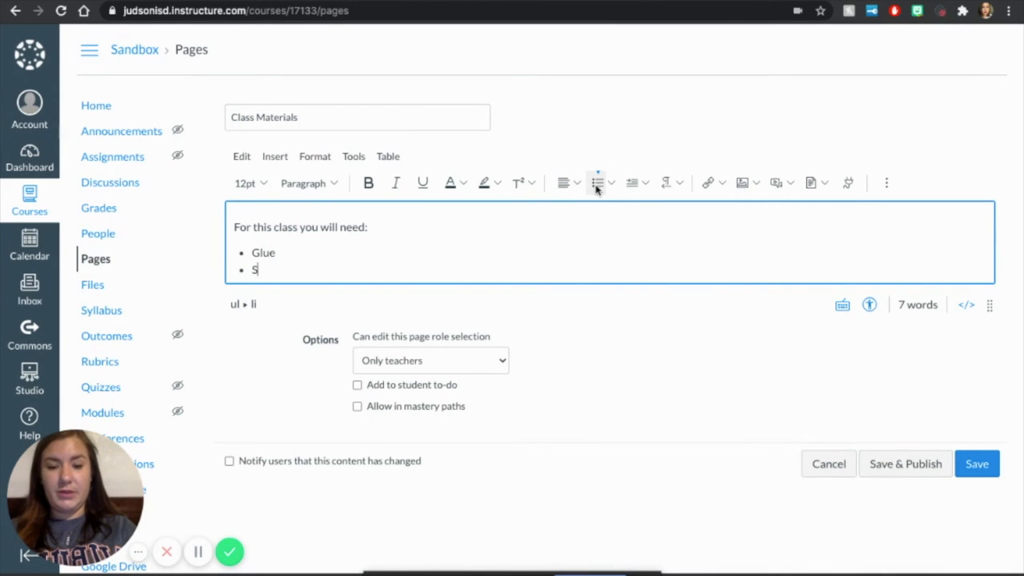
key("Return")
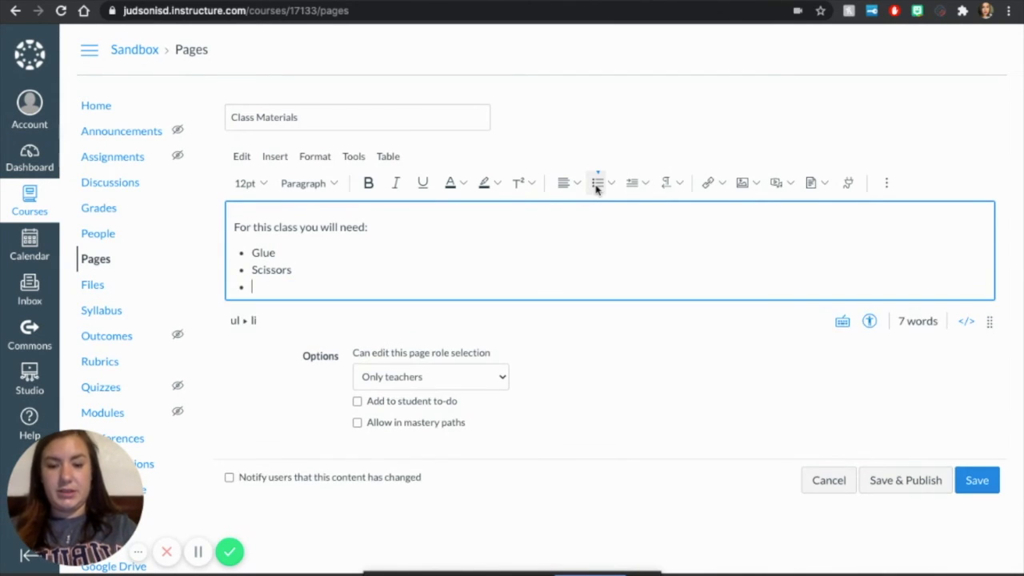
type("Paper")
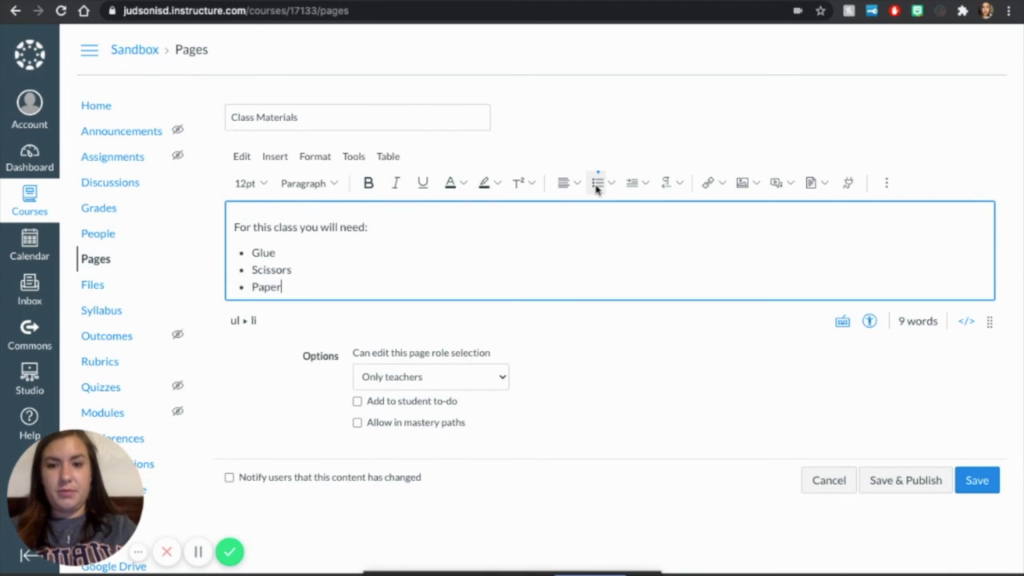
Step: Add a fourth bulleted item and correct its spelling so that it reads Laptop
key("Return")
type("L")
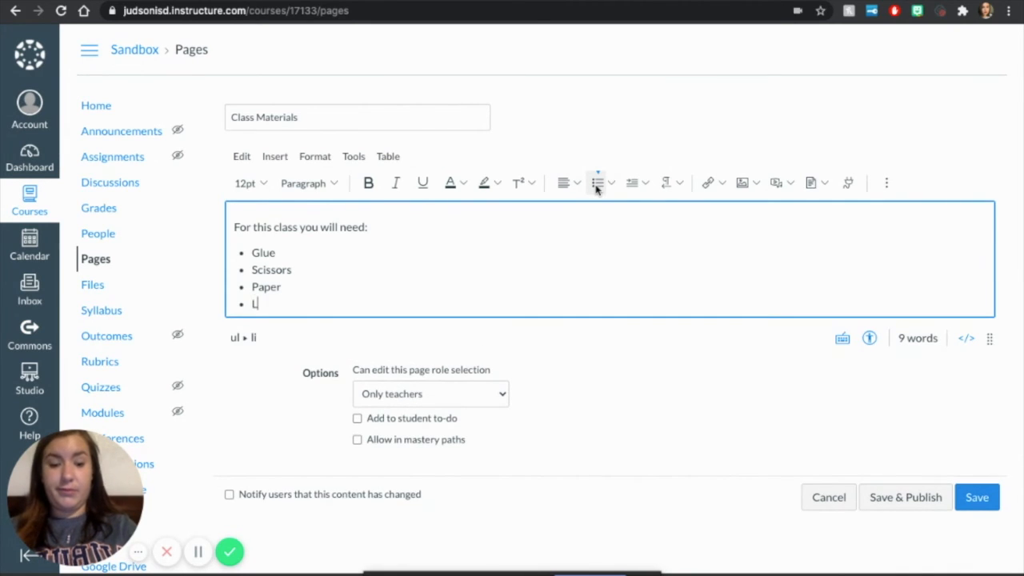
type("ptop")
key("Return")
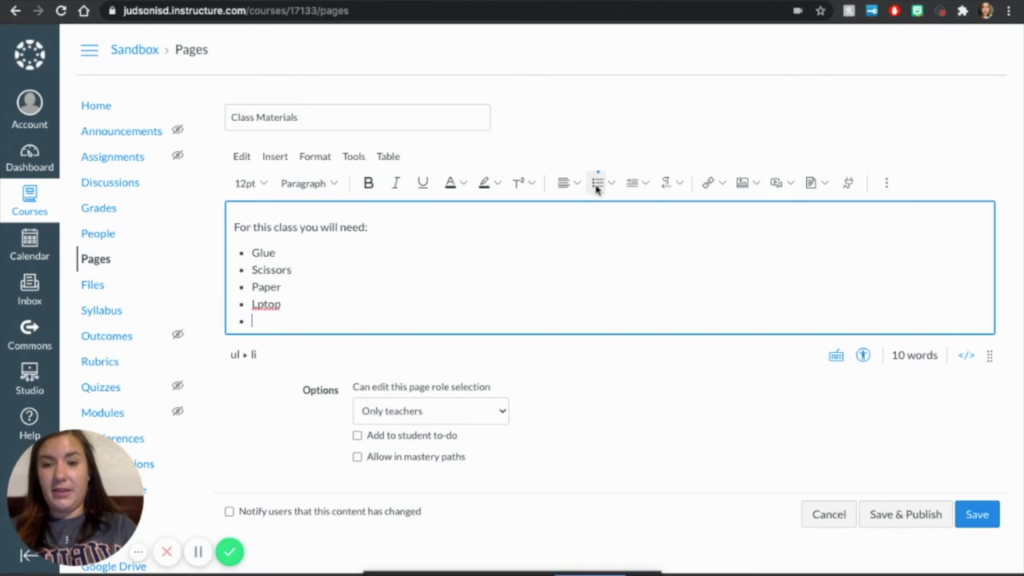
left_click(259, 304)
type("a")
left_click(257, 323)
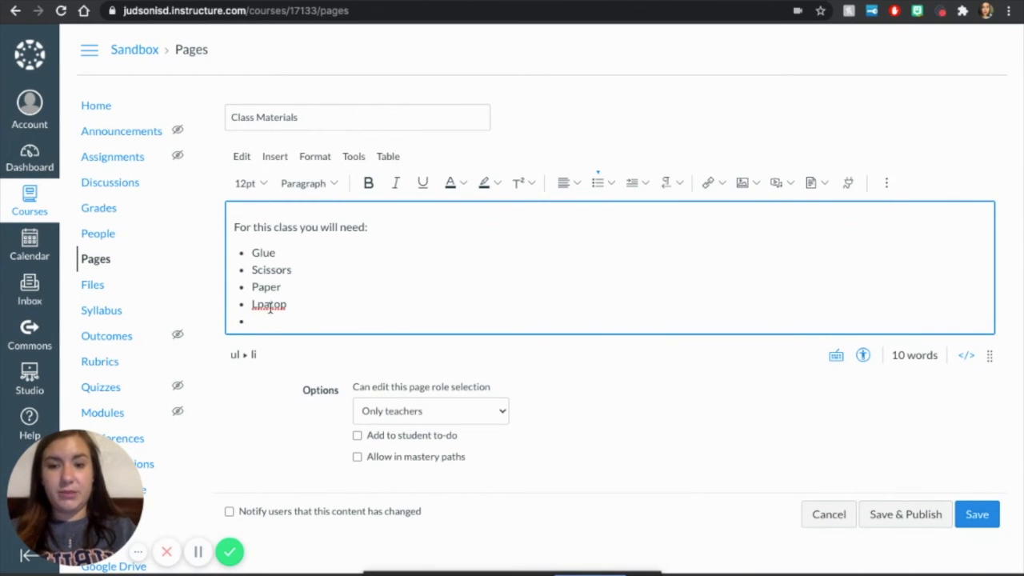
left_click(269, 305)
key("BackSpace")
key("BackSpace")
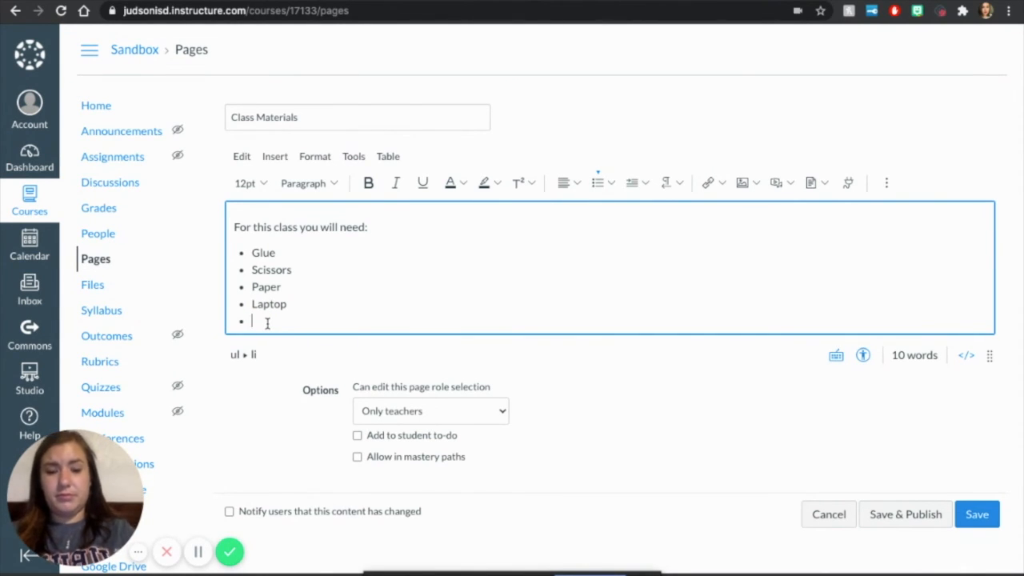
Step: Add Glitter as the last list item without a trailing empty bullet, and save and publish the Class Materials page
type("ter")
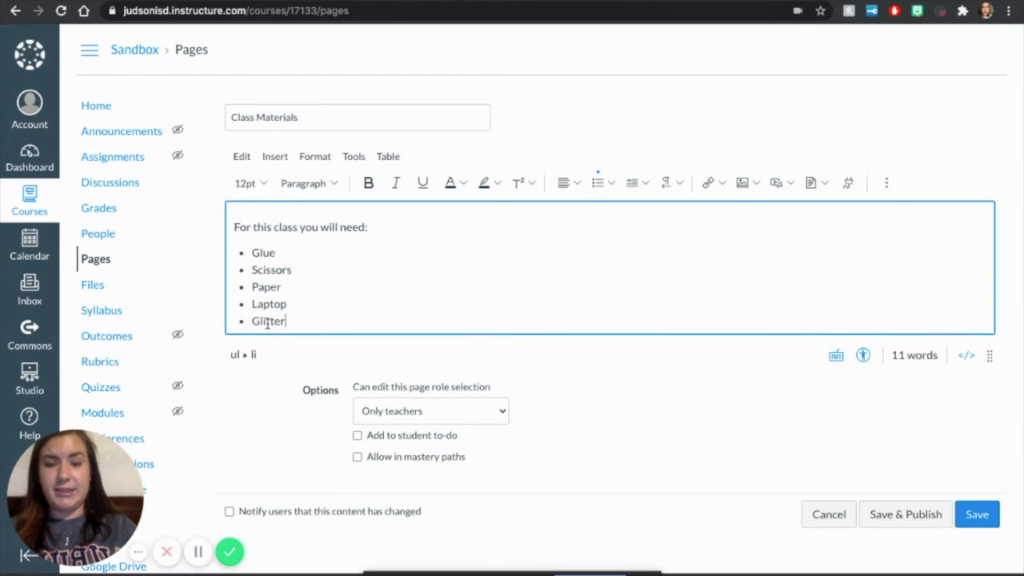
key("Return")
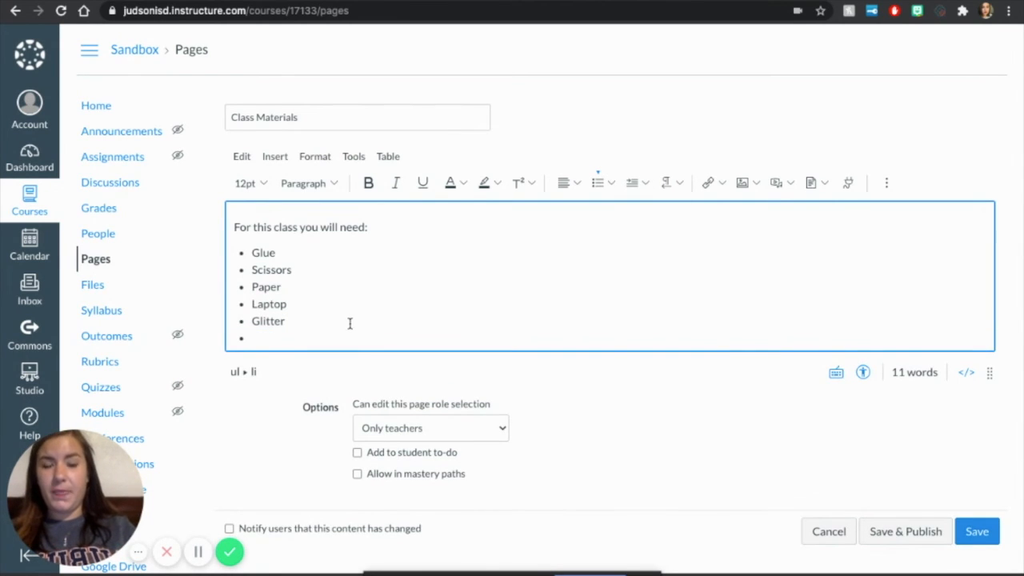
scroll(350, 323, "down", 1)
key("BackSpace")
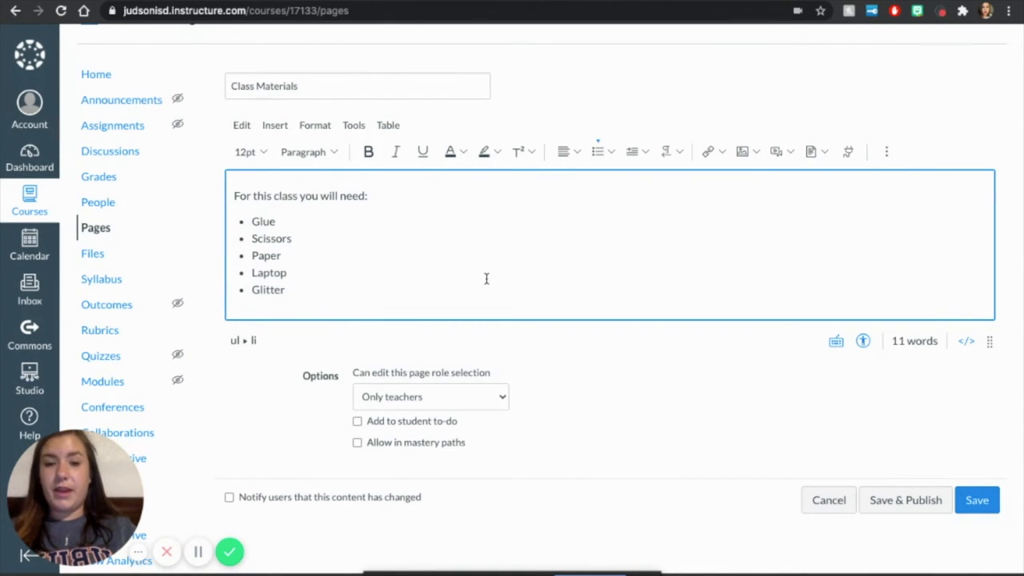
left_click(976, 500)
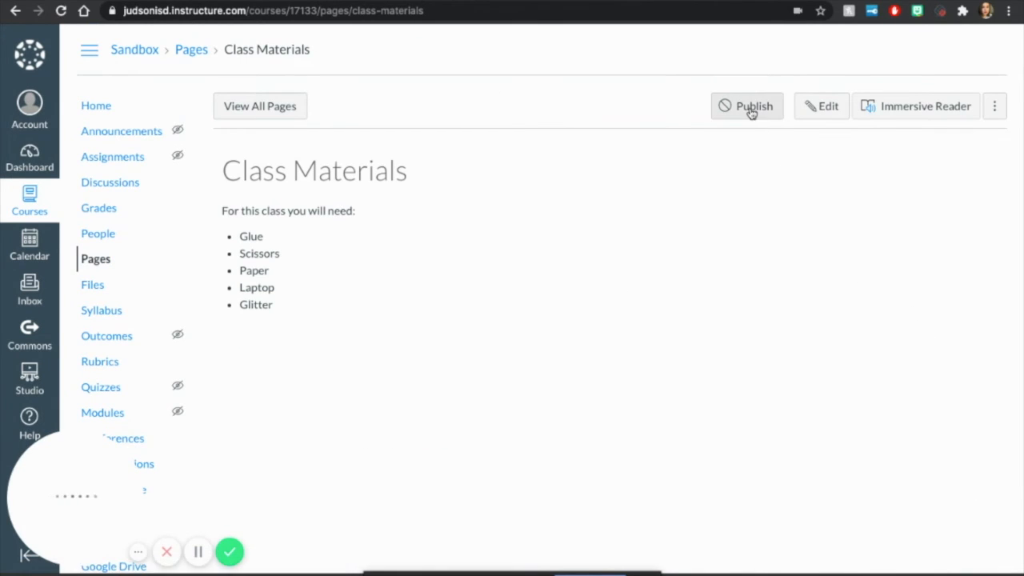
left_click(752, 113)
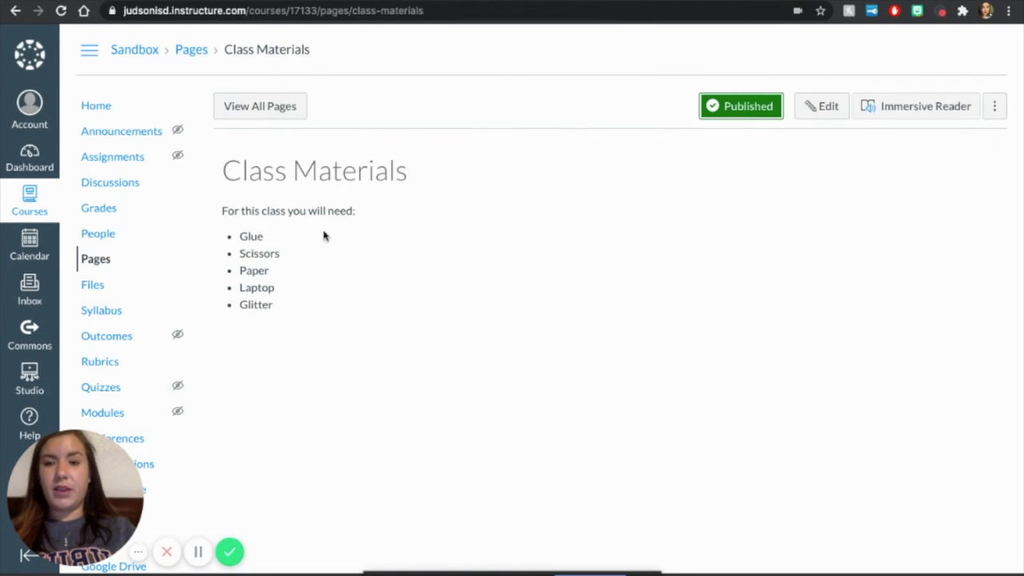
Step: Open the course home page for editing and enlarge the content editing area
left_click(96, 107)
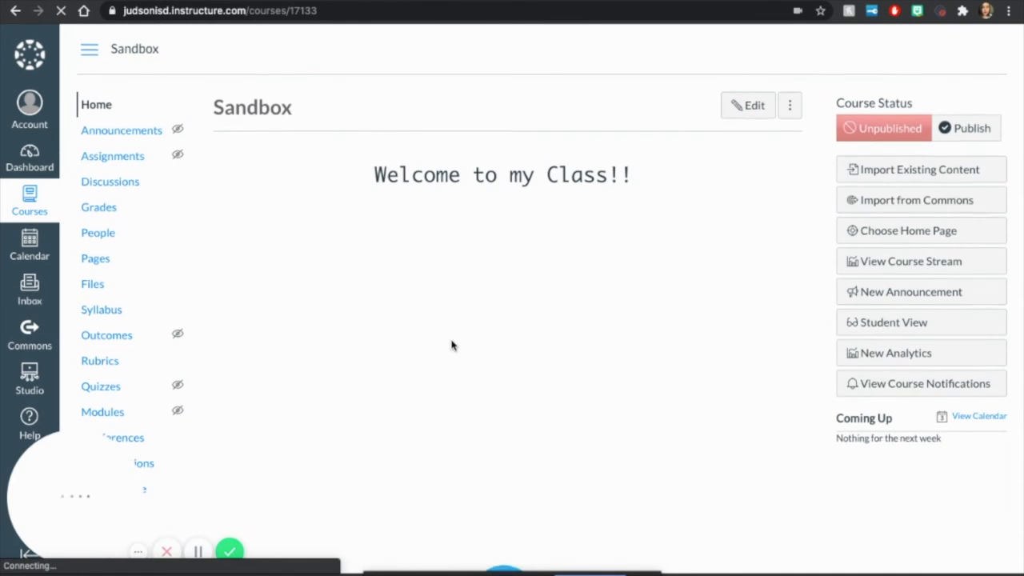
scroll(451, 345, "down", 1)
scroll(451, 345, "down", 2)
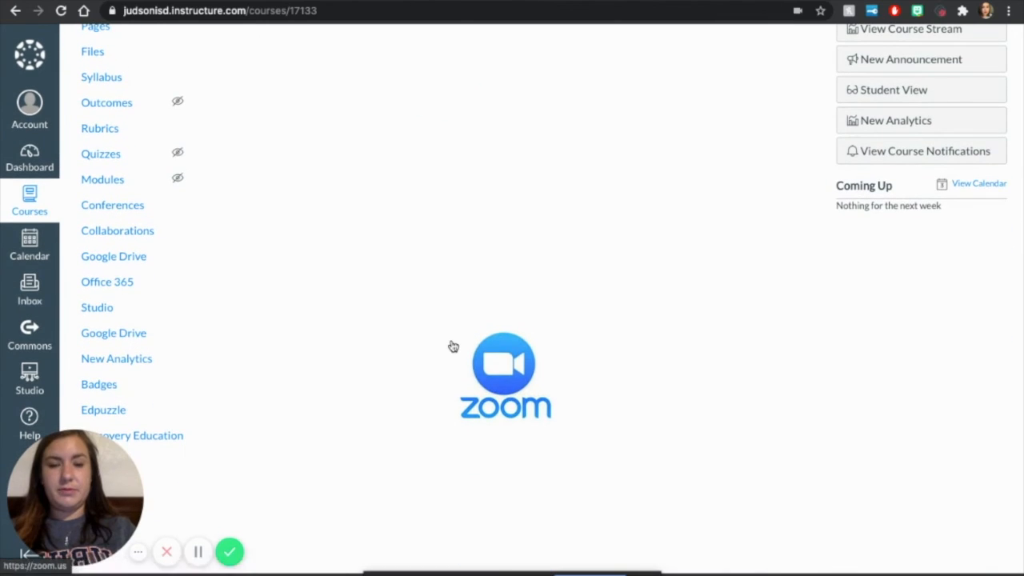
scroll(451, 345, "up", 3)
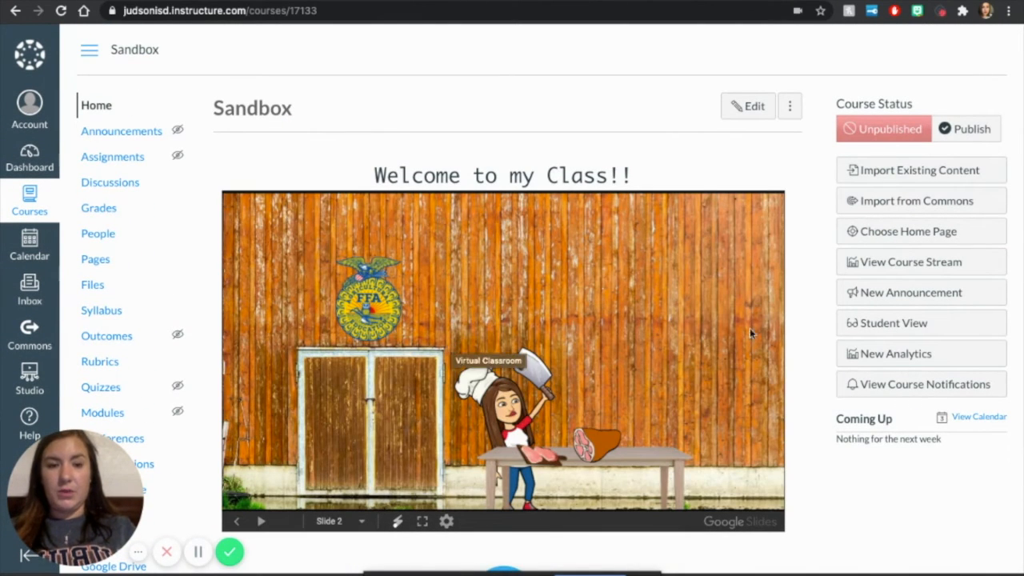
left_click(750, 108)
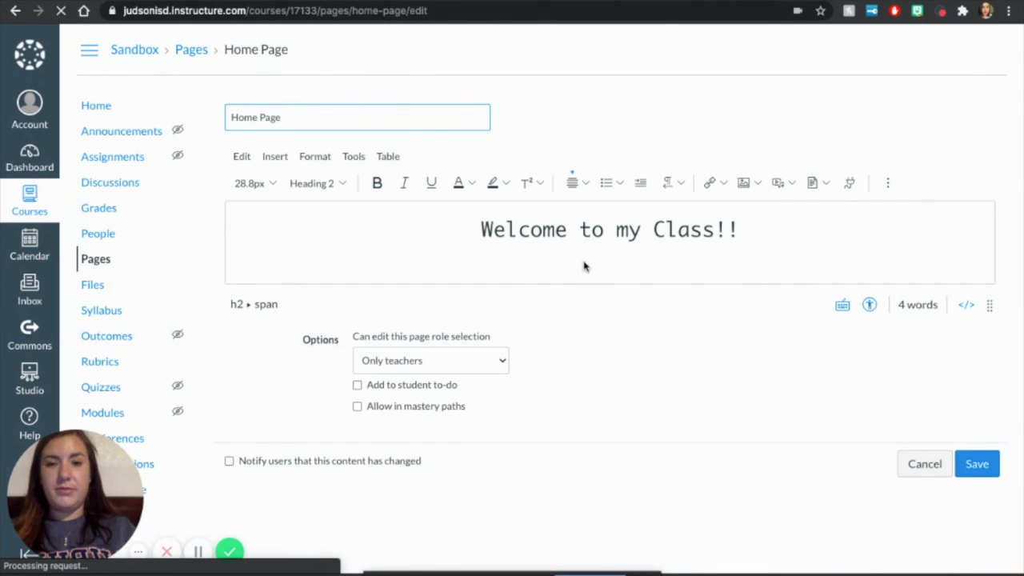
left_click_drag(988, 305, 977, 538)
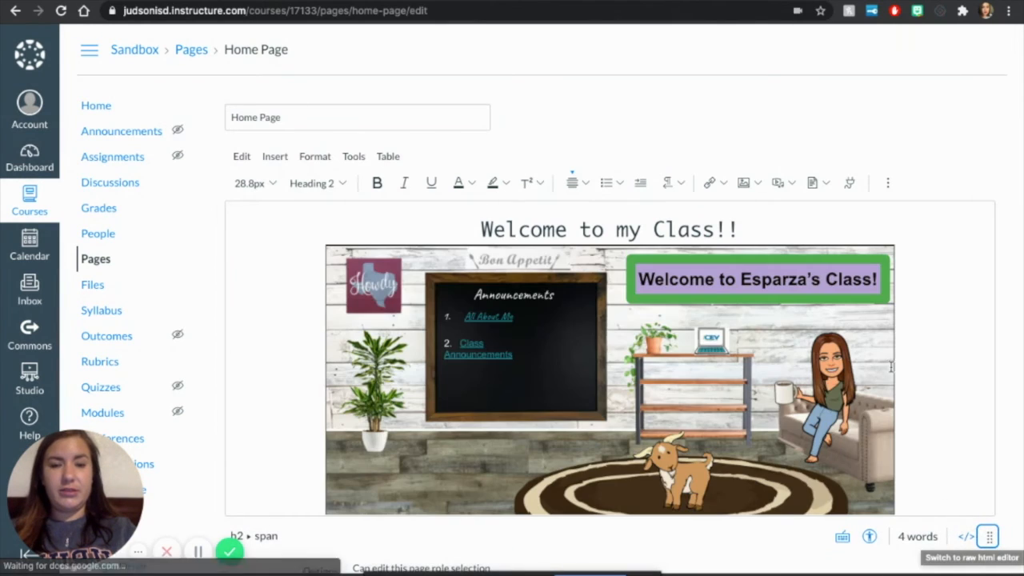
Step: Add the text "Class Materials" on the empty line below the Zoom logo on the home page
scroll(886, 348, "down", 5)
scroll(885, 346, "down", 3)
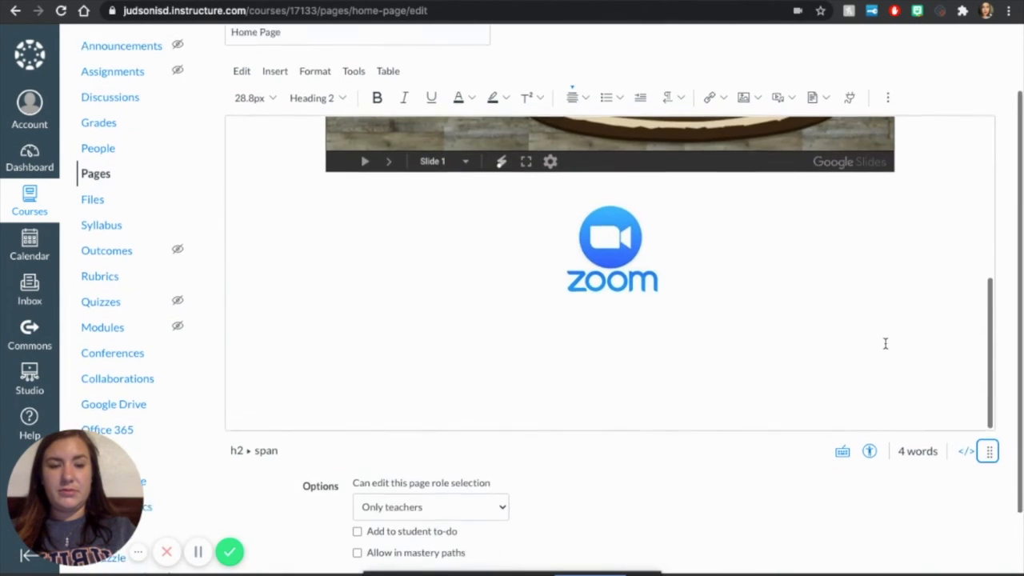
left_click(683, 370)
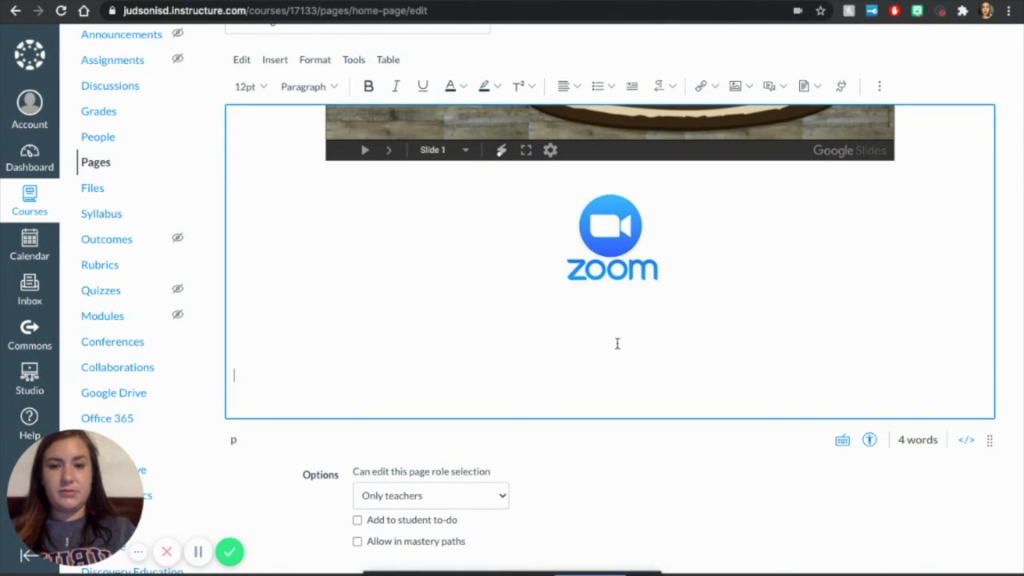
type("Cl")
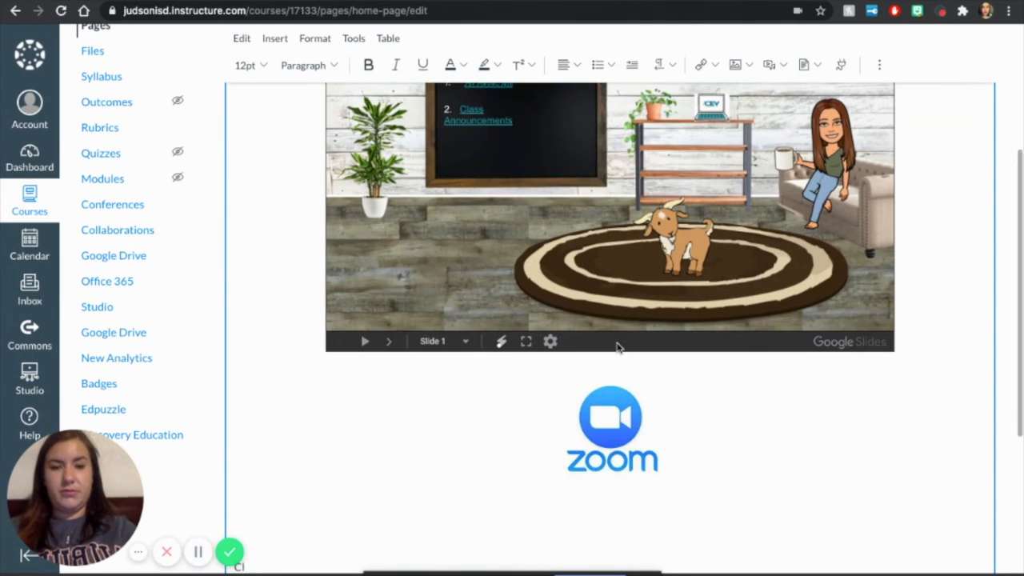
scroll(569, 327, "down", 3)
type("ass Materials")
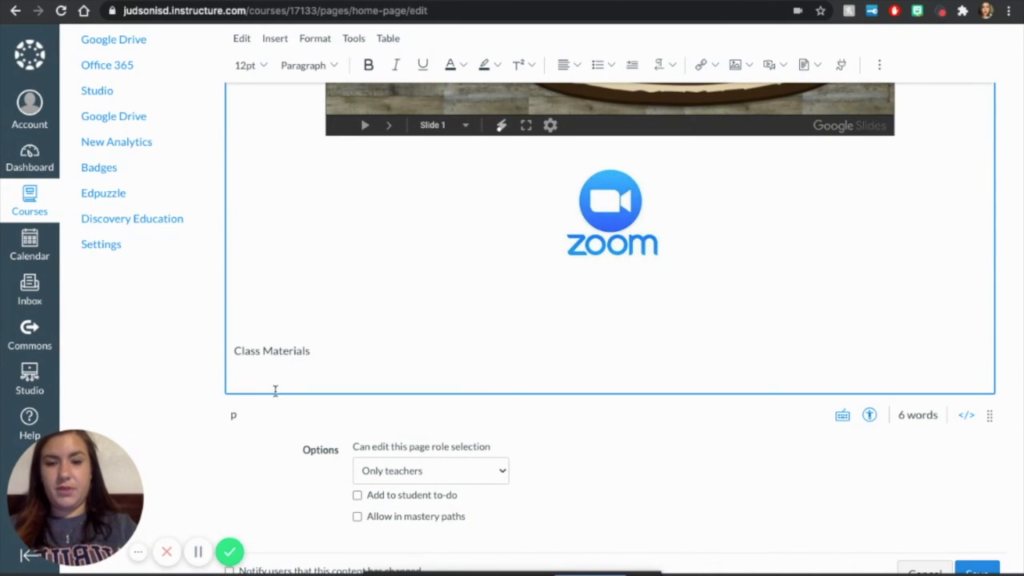
Step: Make the "Class Materials" text below the Zoom logo bold and set its size to 36pt
left_click_drag(320, 357, 224, 355)
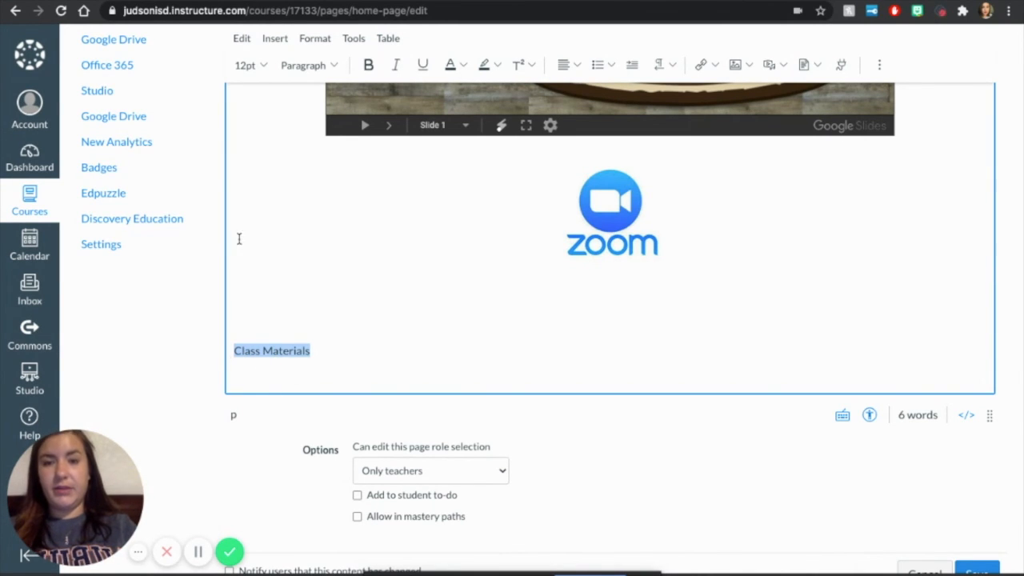
left_click(368, 65)
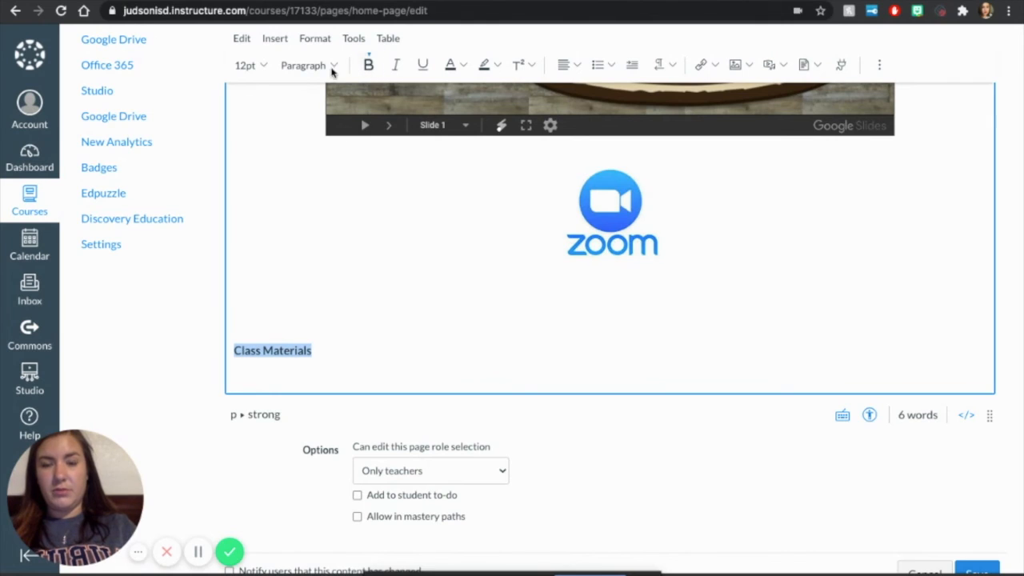
left_click(268, 70)
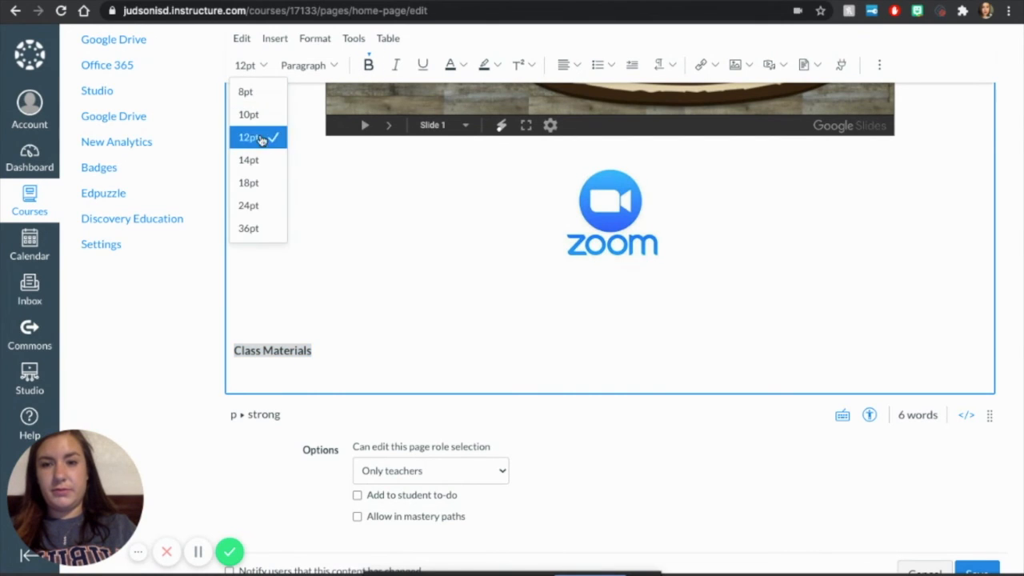
left_click(260, 226)
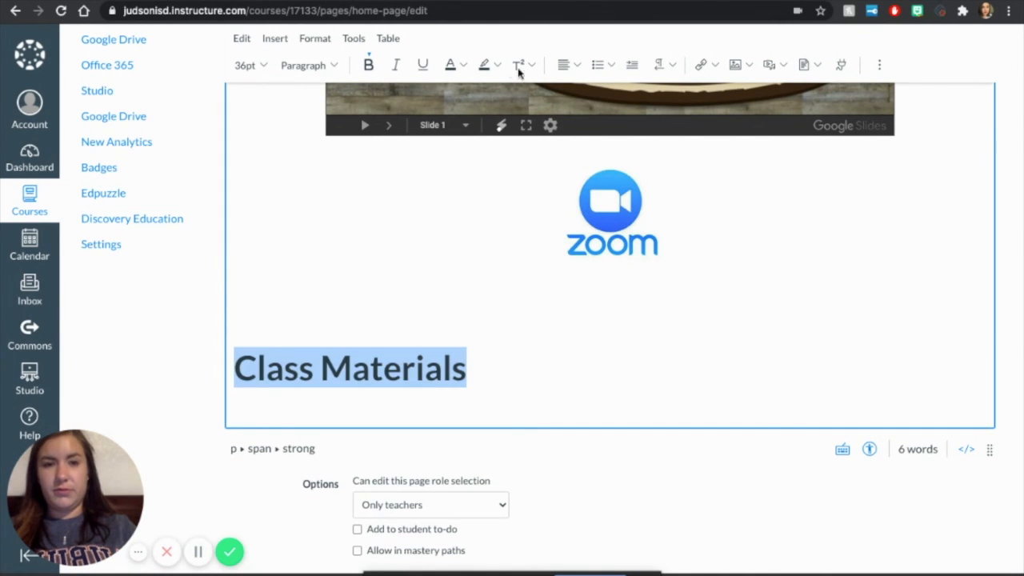
Step: Centre the "Class Materials" text and colour it bright red
left_click(564, 68)
left_click(576, 67)
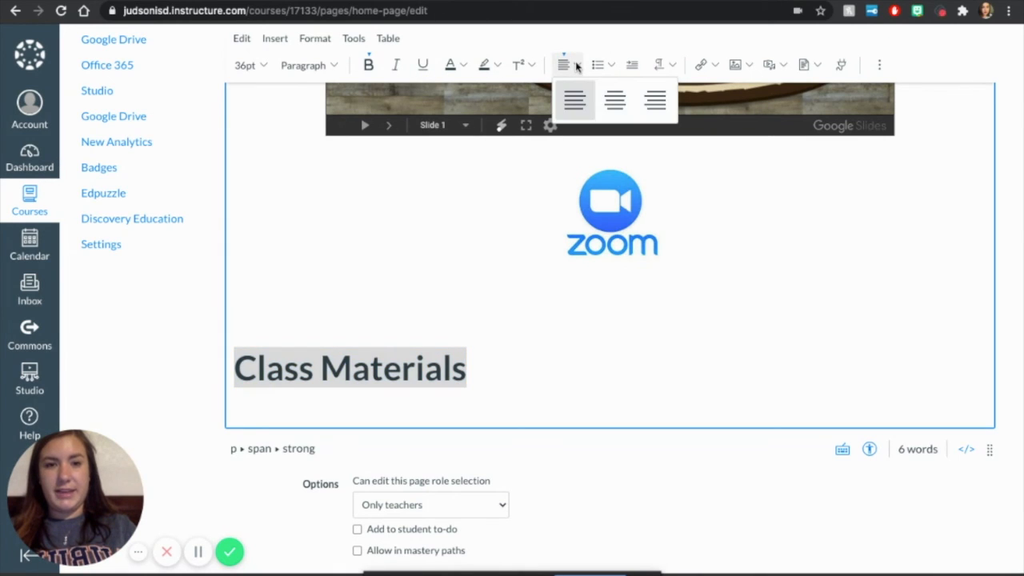
left_click(614, 102)
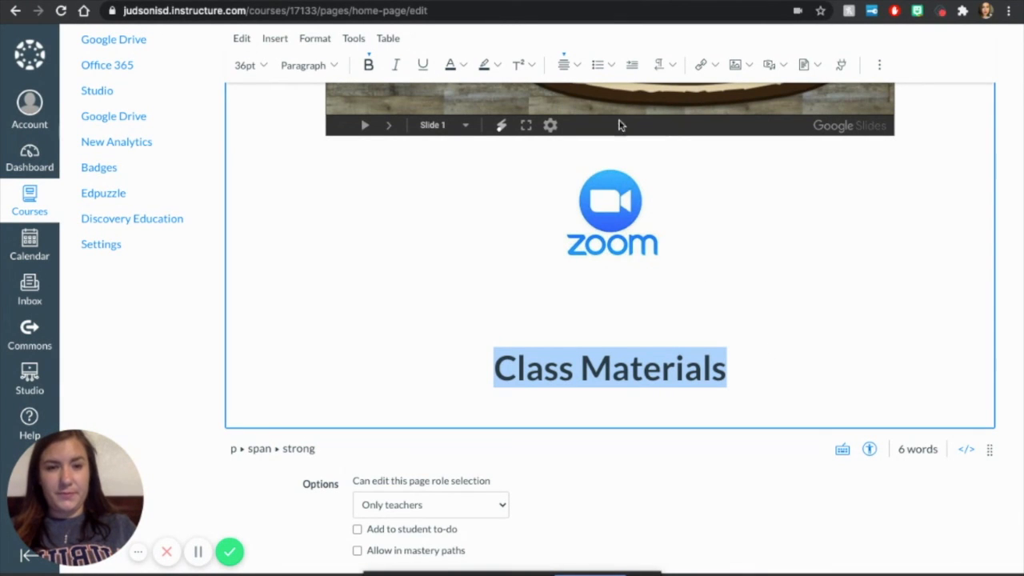
left_click(462, 67)
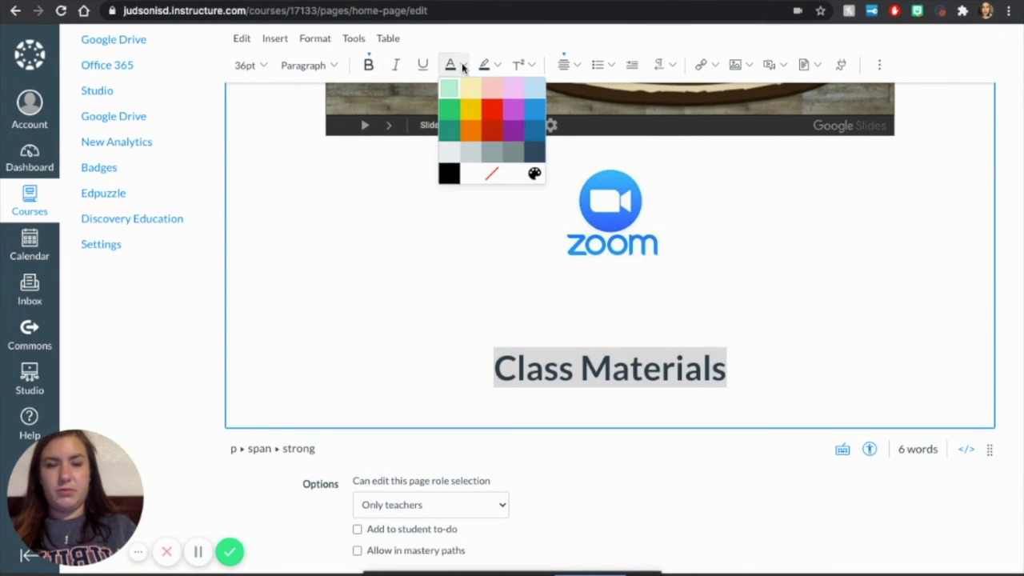
left_click(492, 110)
left_click(754, 356)
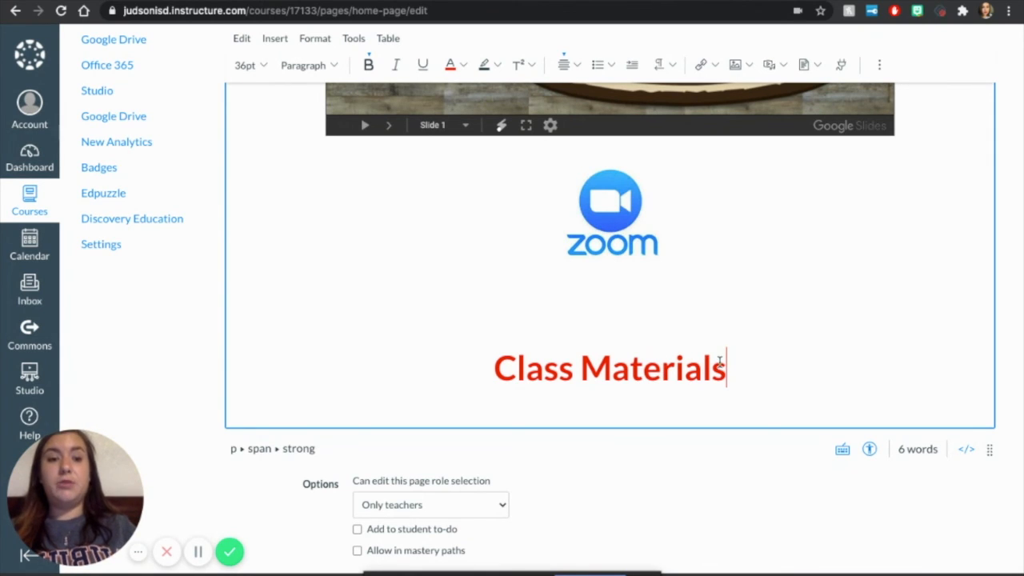
Step: Link the "Class Materials" text to the course's Class Materials page and save the home page
left_click_drag(729, 366, 471, 369)
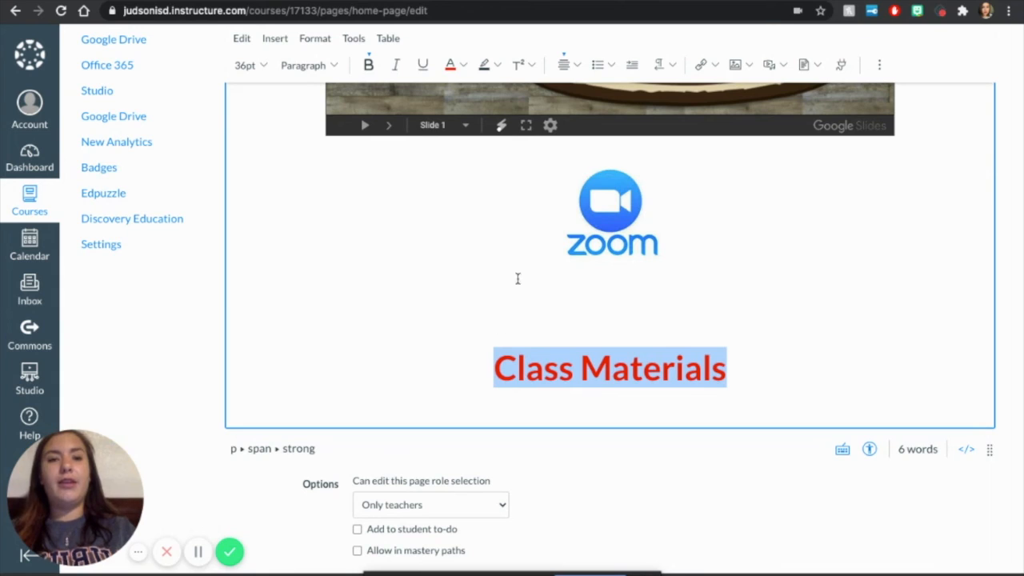
left_click(716, 67)
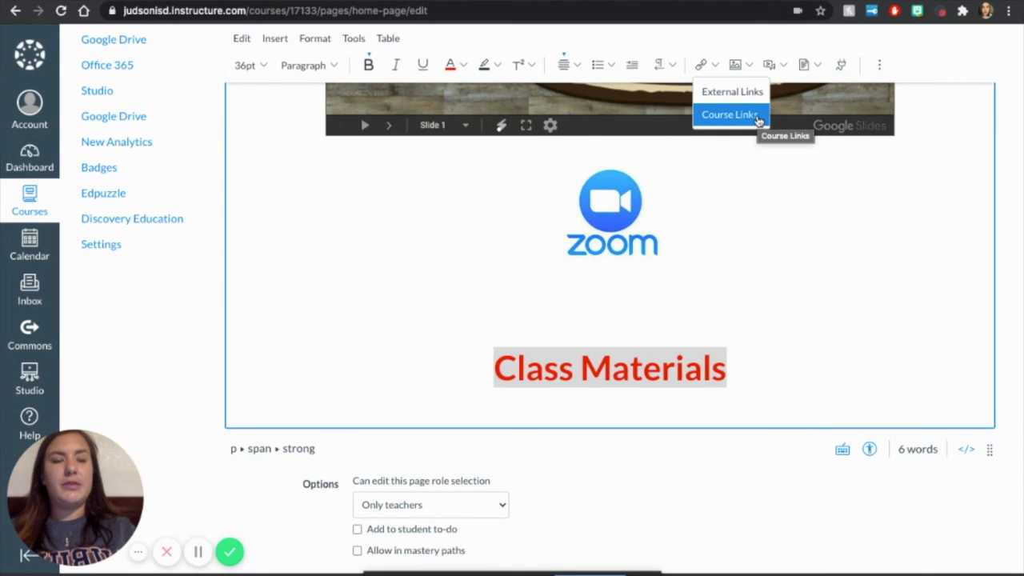
left_click(729, 114)
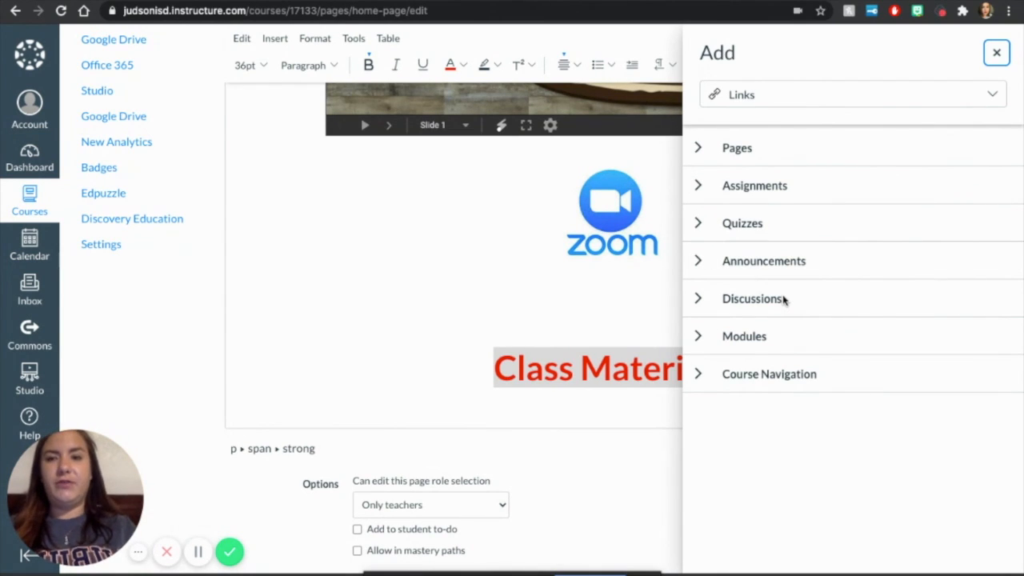
left_click(699, 188)
left_click(698, 191)
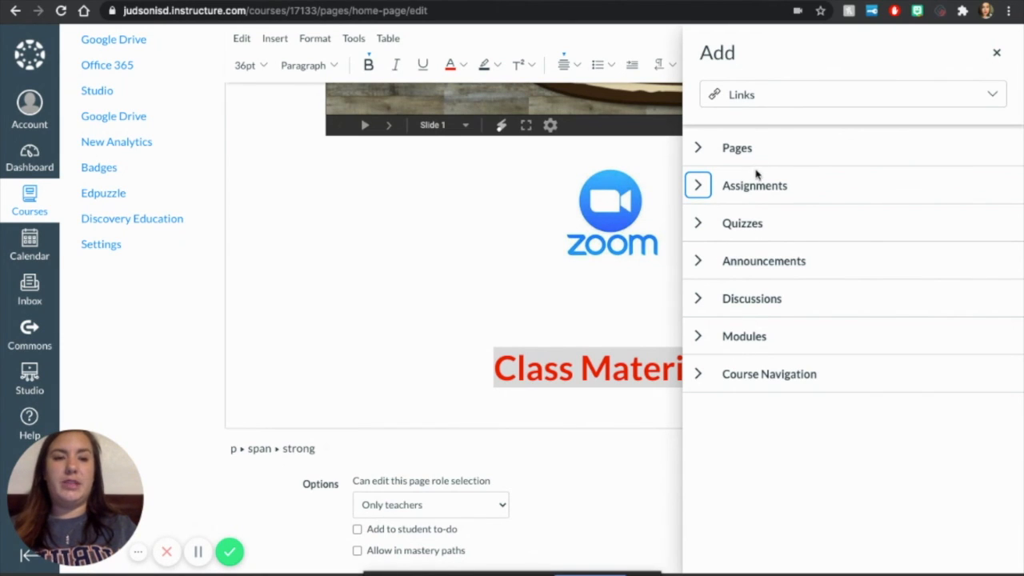
left_click(698, 148)
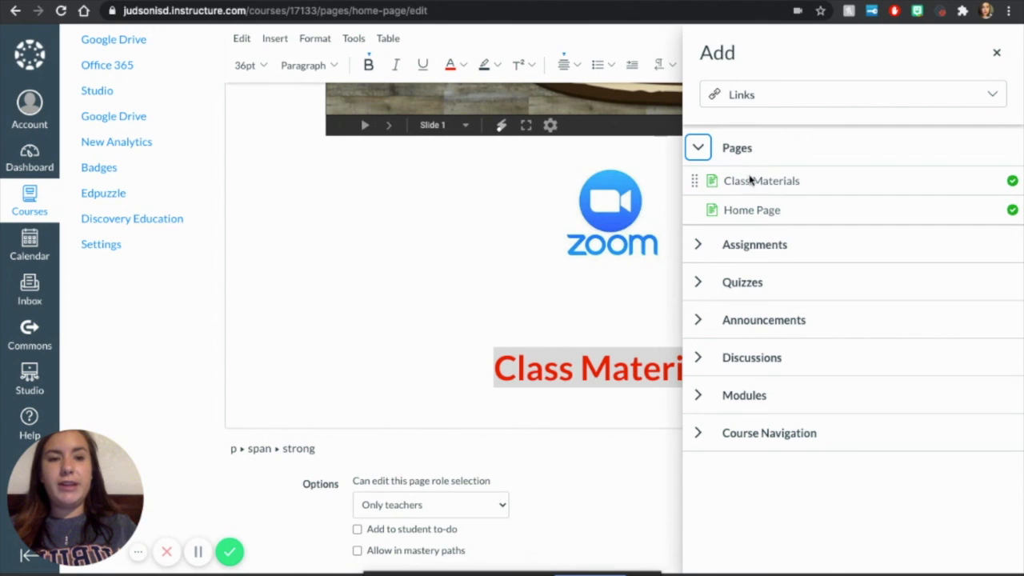
left_click(767, 182)
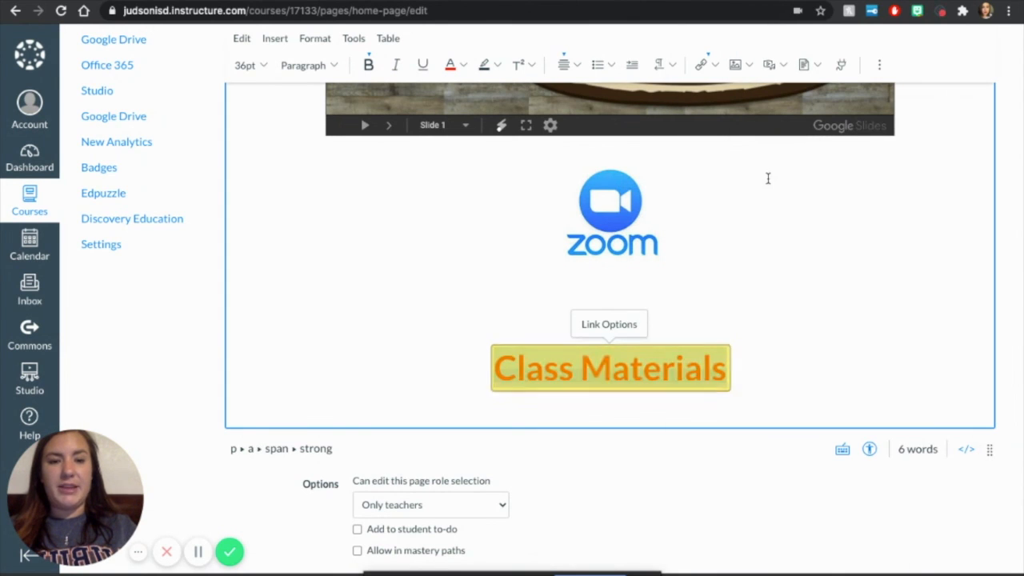
left_click(764, 355)
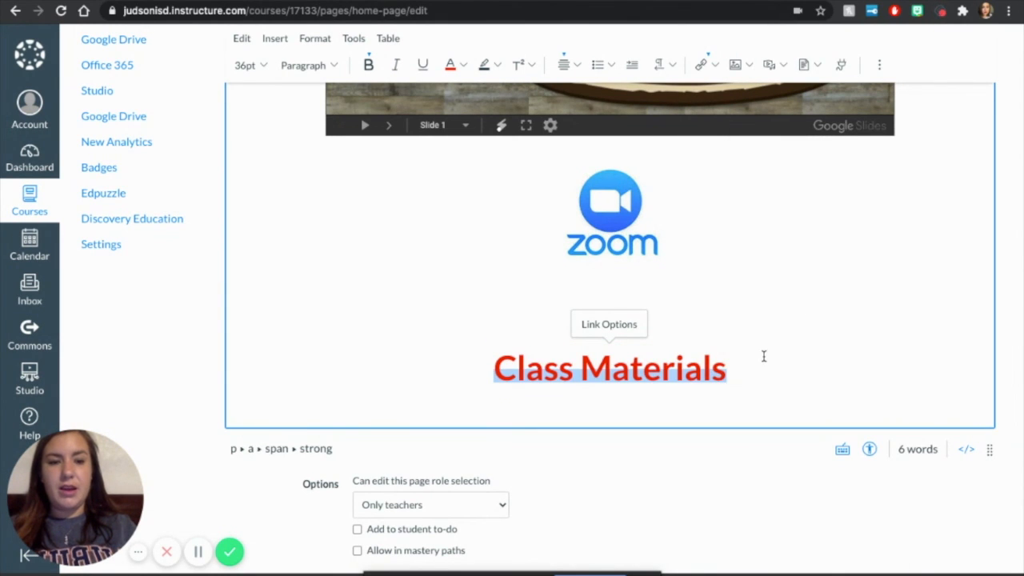
scroll(815, 507, "up", 2)
scroll(815, 507, "down", 3)
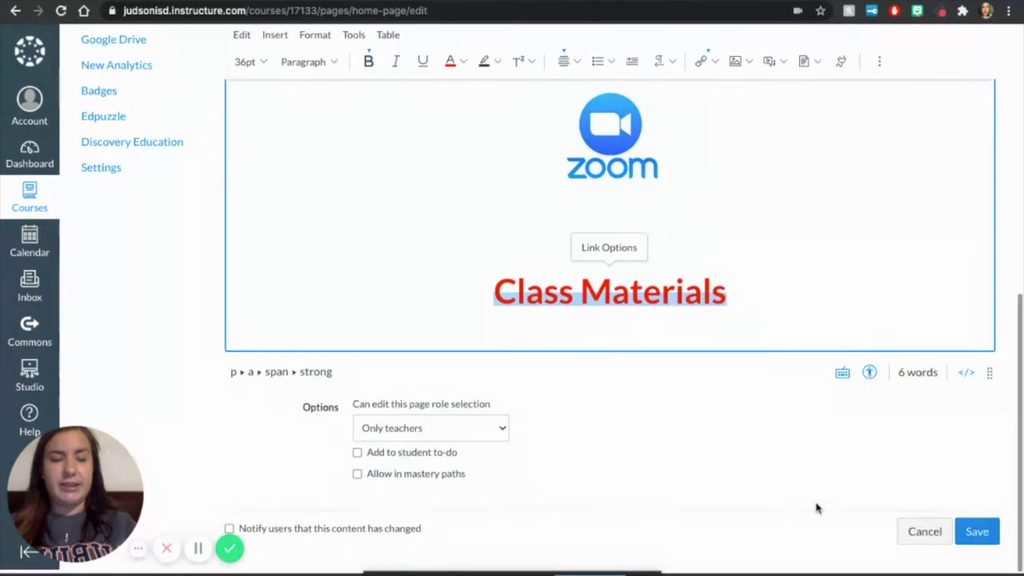
left_click(987, 533)
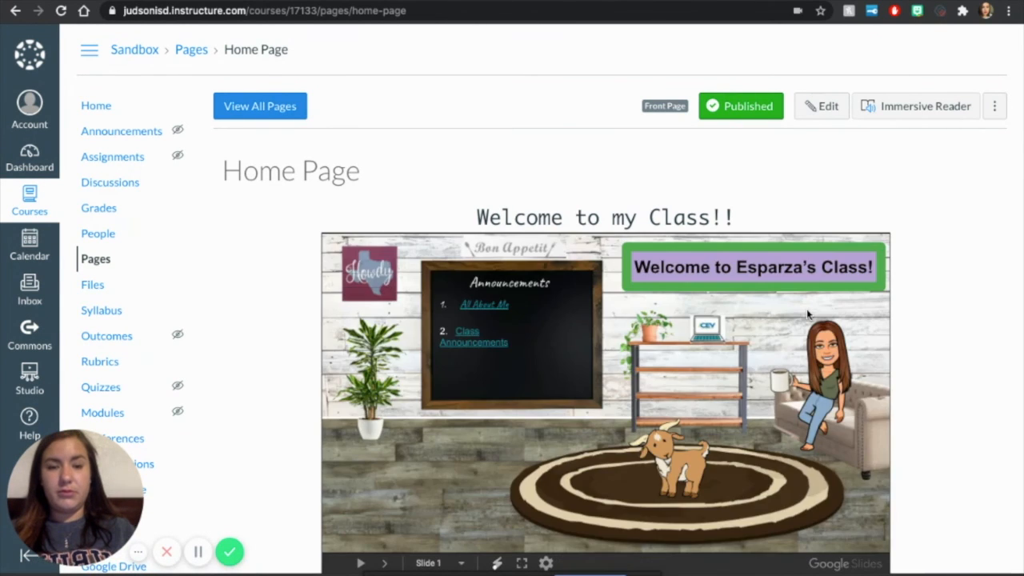
Step: Advance the embedded slides on the saved home page and test the Class Materials link
left_click(810, 310)
scroll(932, 286, "down", 4)
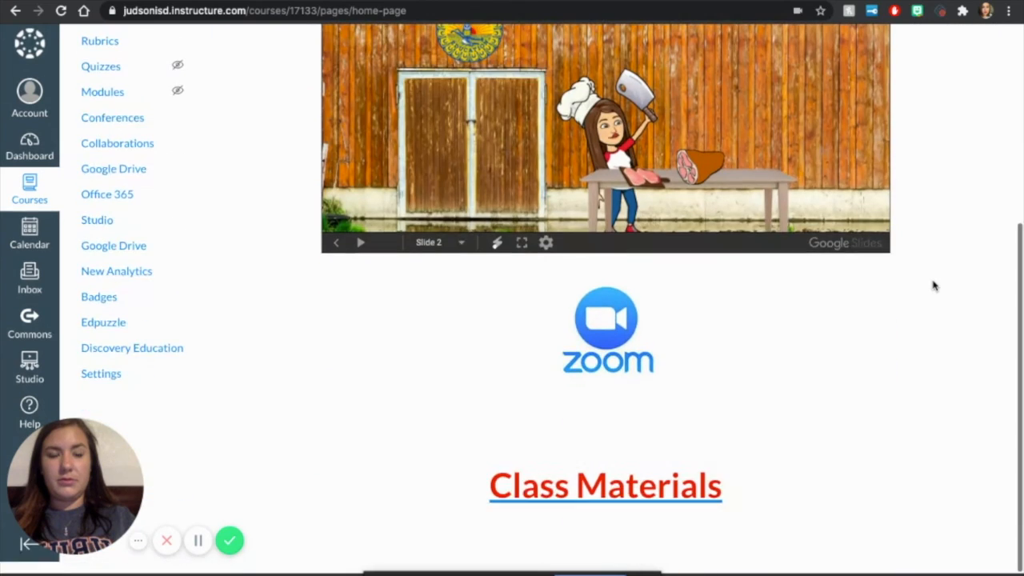
left_click(654, 508)
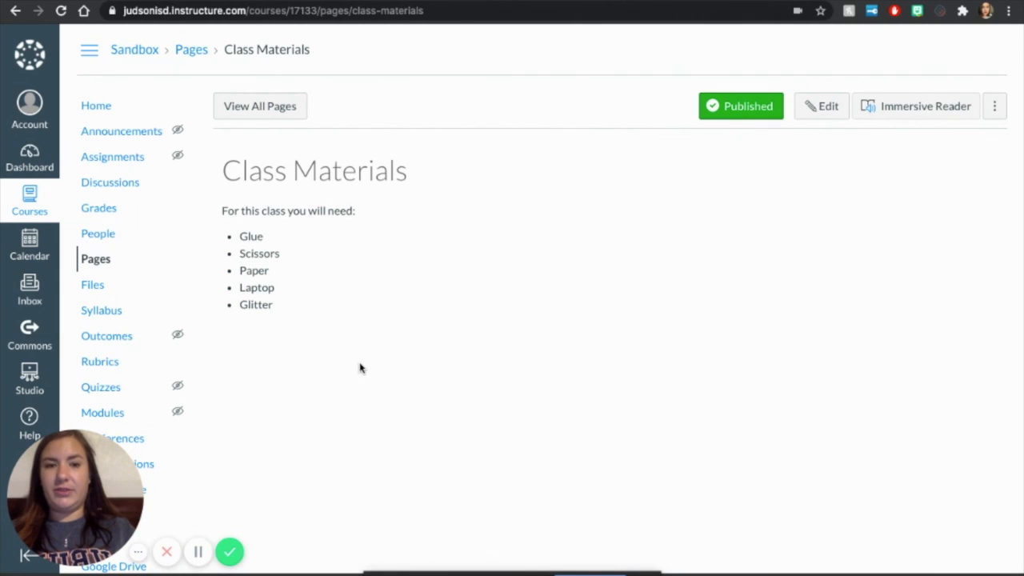
Step: Return to the course home and review the welcome heading, embedded slides, Zoom logo and Class Materials link
left_click(94, 107)
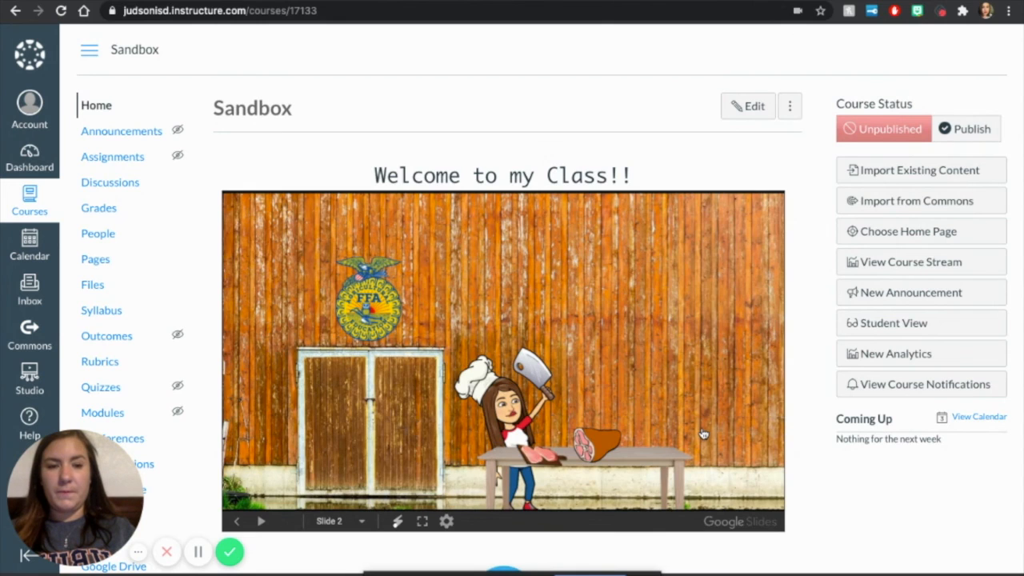
scroll(800, 403, "down", 4)
scroll(801, 403, "down", 3)
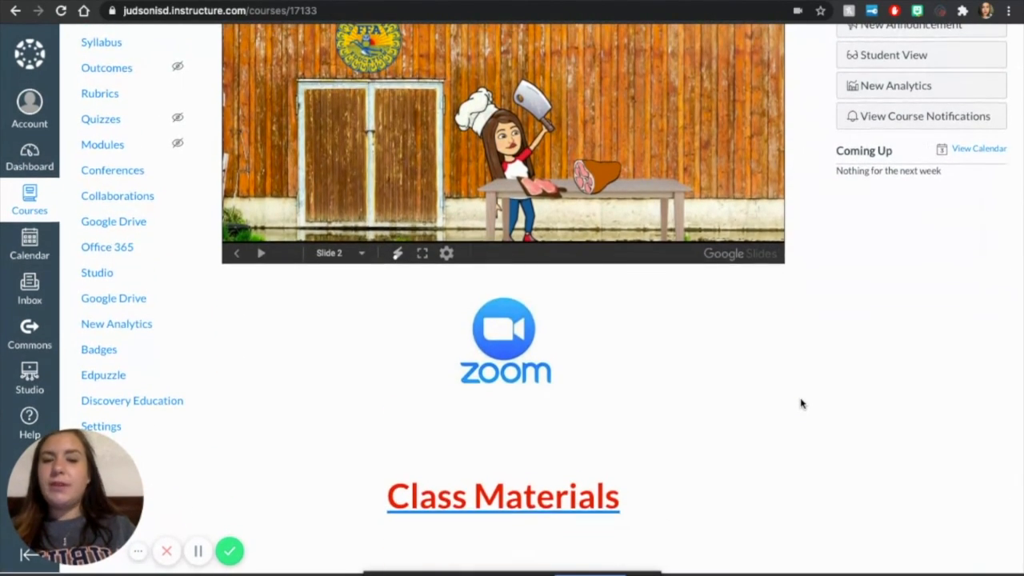
scroll(803, 393, "up", 7)
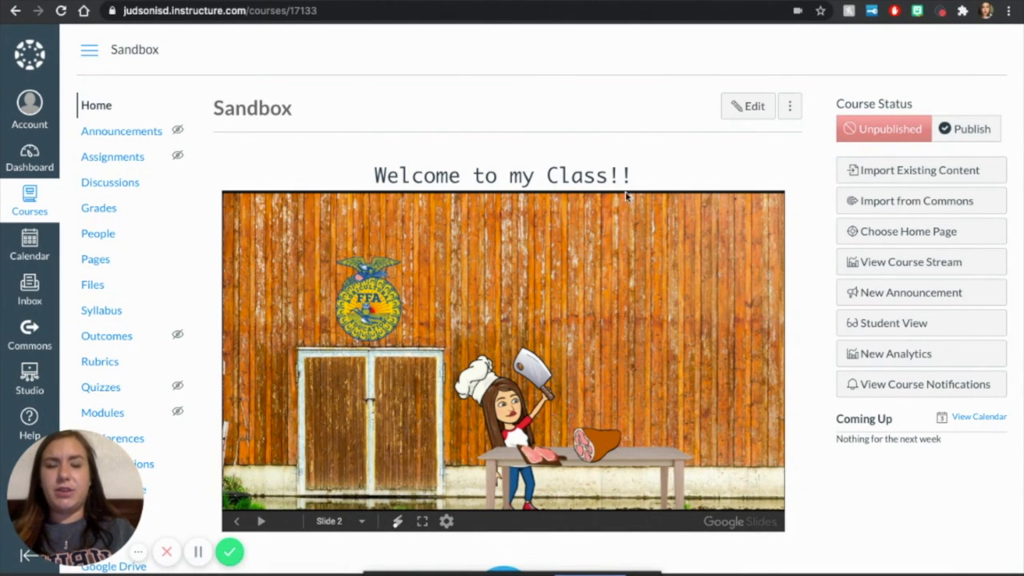
scroll(790, 248, "down", 1)
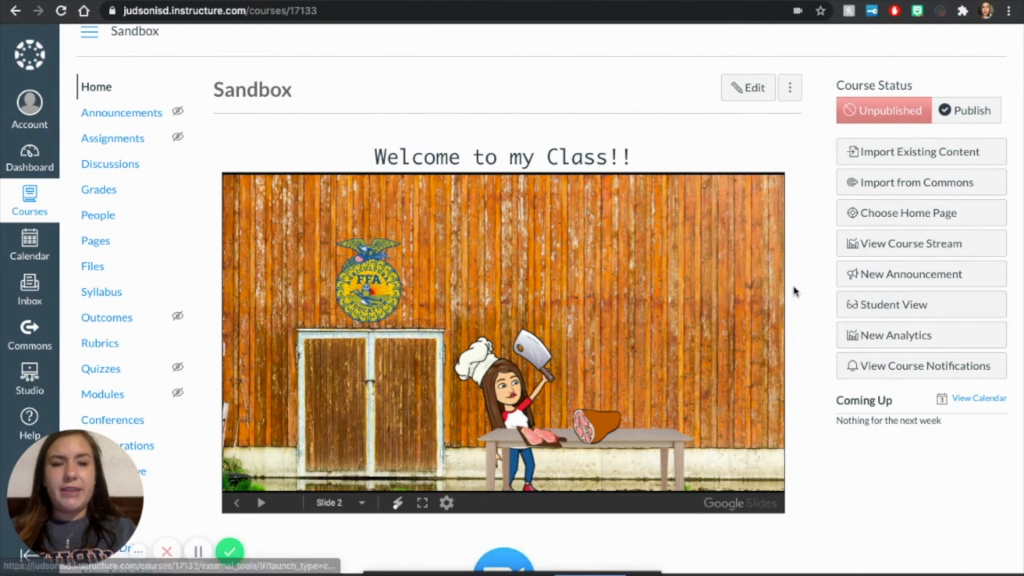
scroll(794, 292, "down", 2)
scroll(794, 291, "down", 3)
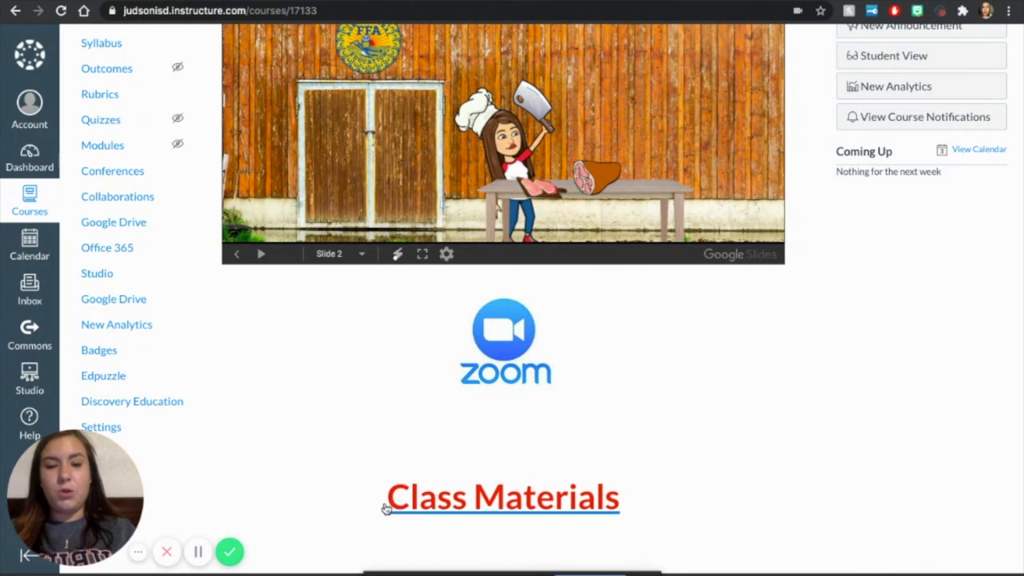
scroll(558, 441, "up", 5)
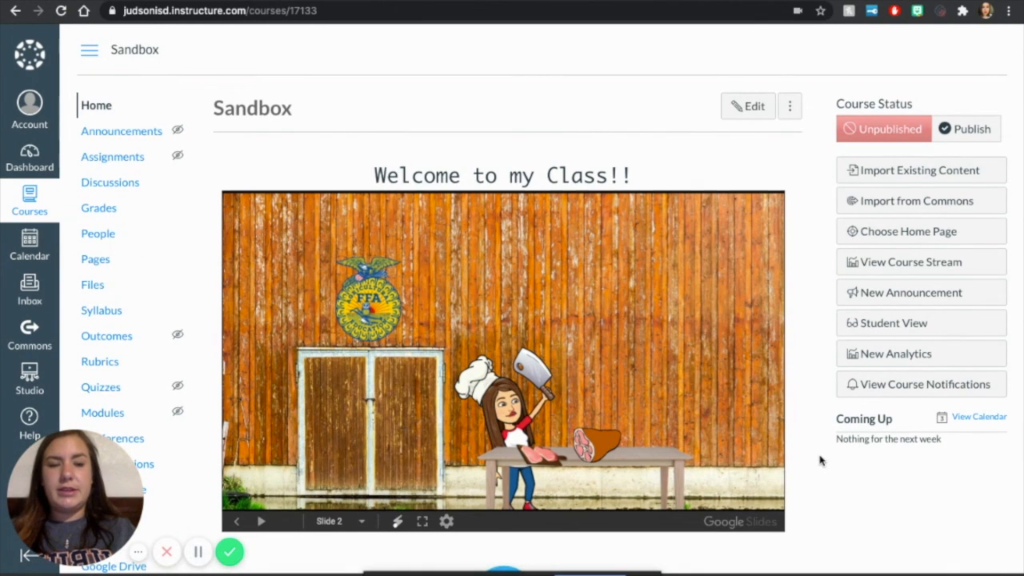
scroll(820, 460, "down", 1)
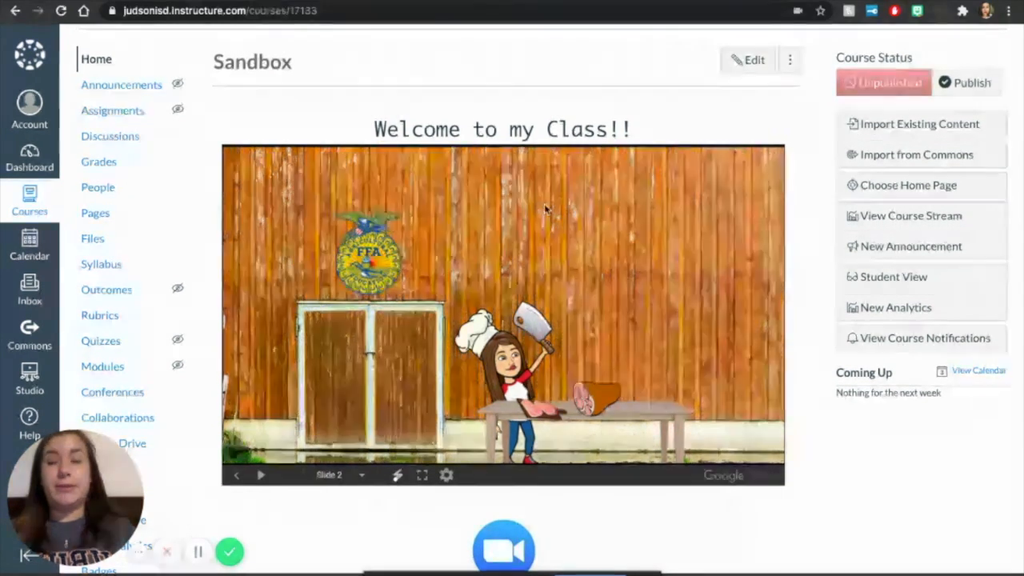